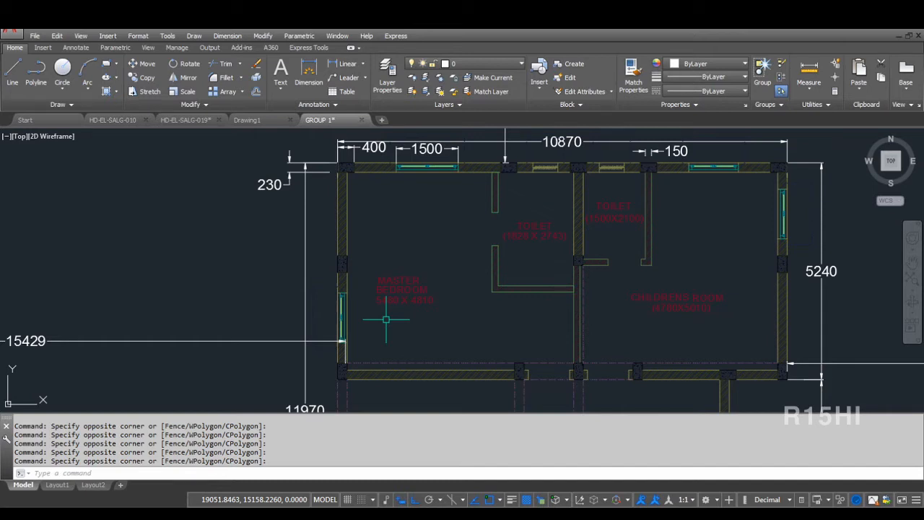
Select the three text lines of the master bedroom label.
{"action": "left_click", "coordinate": [358, 254]}
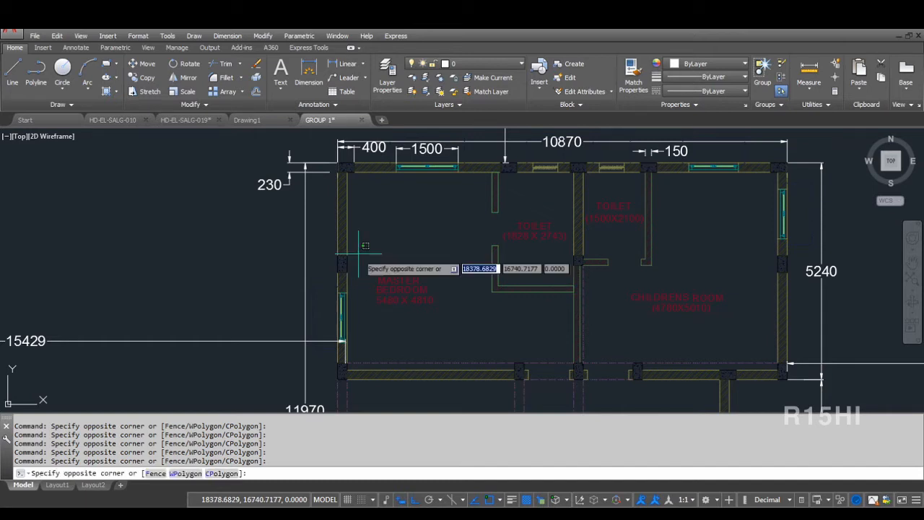
{"action": "left_click", "coordinate": [485, 351]}
{"action": "left_click", "coordinate": [403, 219]}
{"action": "key", "text": "Escape"}
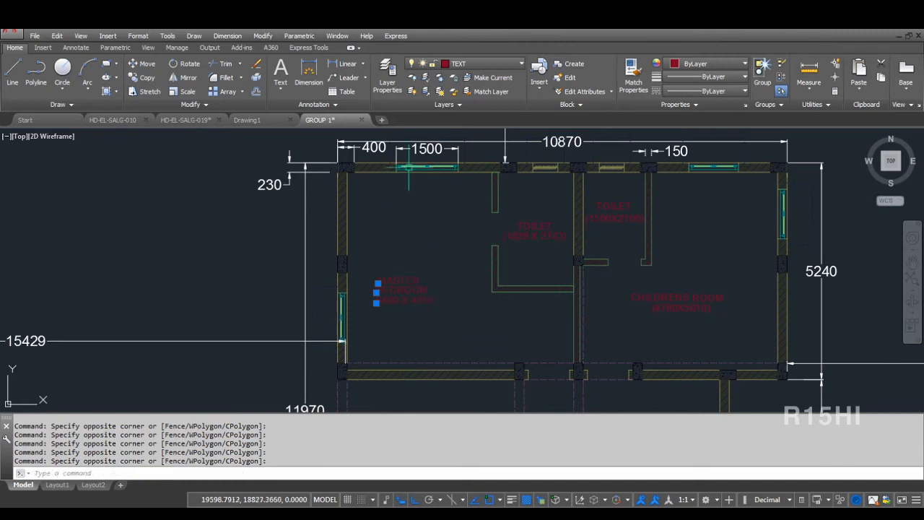
Examine the window, wall and overall dimensions along the floor plan's upper and lower walls.
{"action": "scroll", "coordinate": [415, 150], "scroll_direction": "up", "scroll_amount": 4}
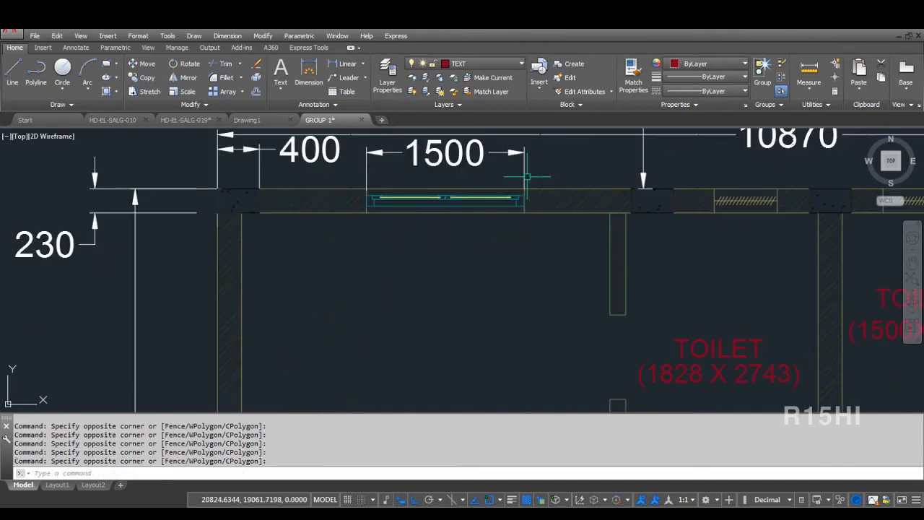
{"action": "middle_click_drag", "start_coordinate": [527, 176], "coordinate": [495, 256]}
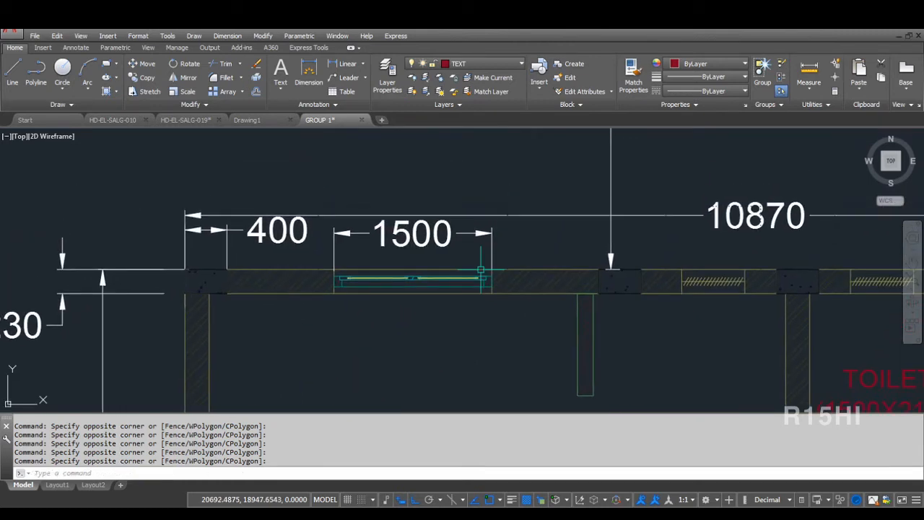
{"action": "scroll", "coordinate": [419, 249], "scroll_direction": "down", "scroll_amount": 5}
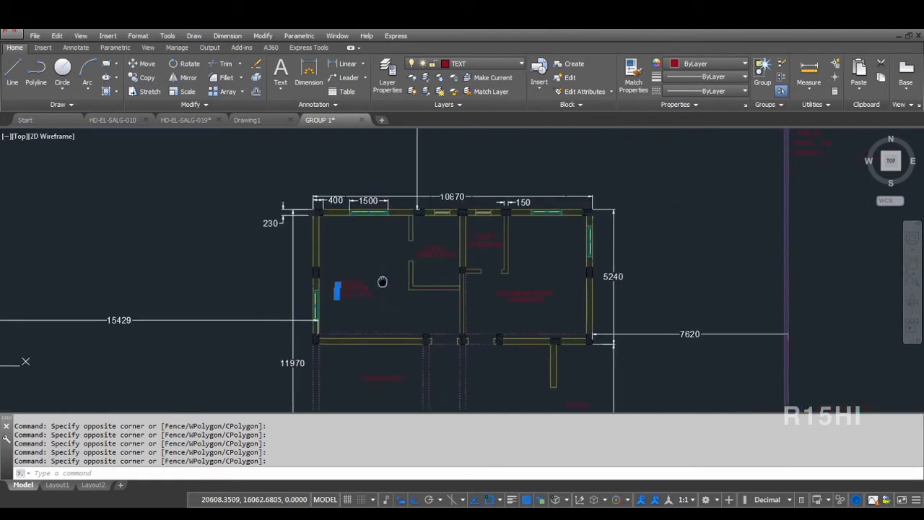
{"action": "scroll", "coordinate": [325, 189], "scroll_direction": "down", "scroll_amount": 2}
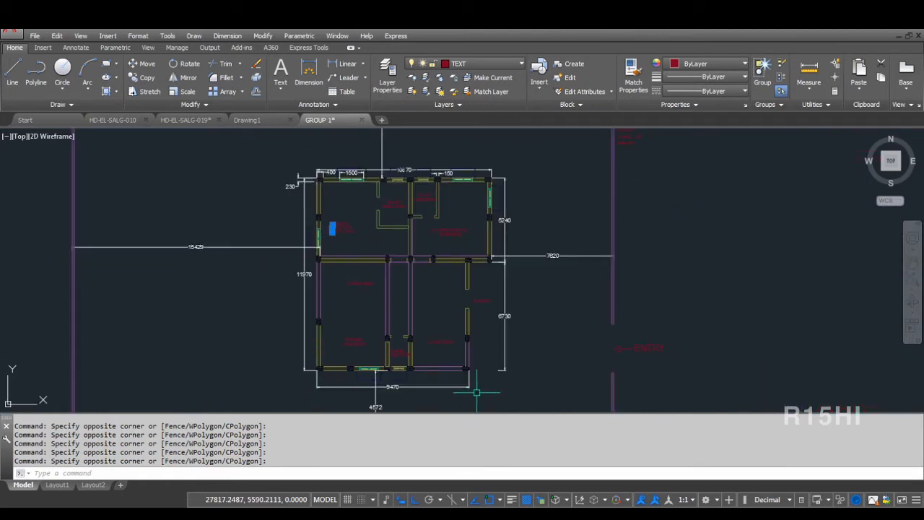
{"action": "scroll", "coordinate": [344, 385], "scroll_direction": "up", "scroll_amount": 4}
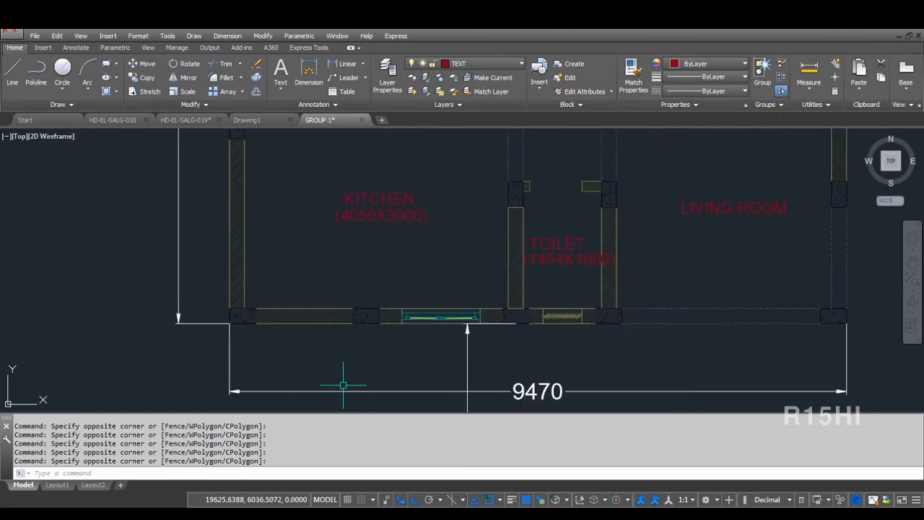
{"action": "middle_click_drag", "start_coordinate": [341, 382], "coordinate": [282, 344]}
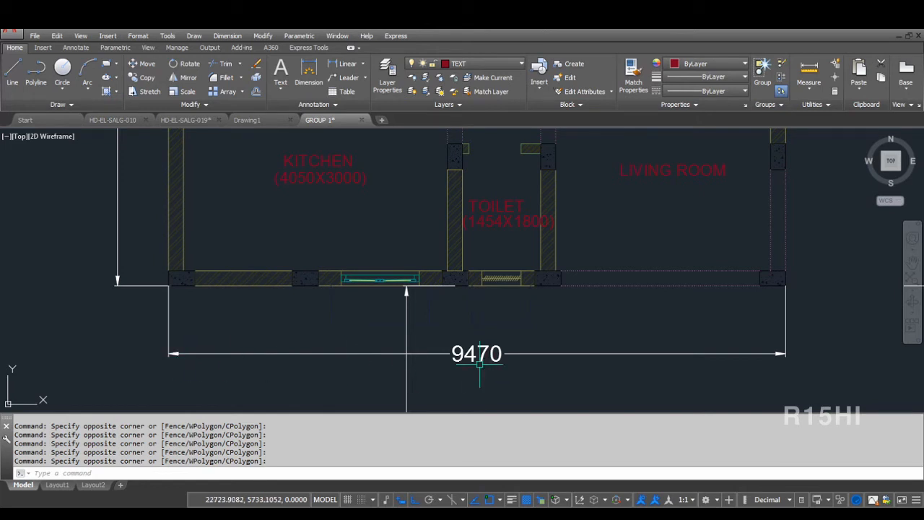
{"action": "scroll", "coordinate": [382, 312], "scroll_direction": "down", "scroll_amount": 4}
{"action": "middle_click_drag", "start_coordinate": [416, 257], "coordinate": [411, 330]}
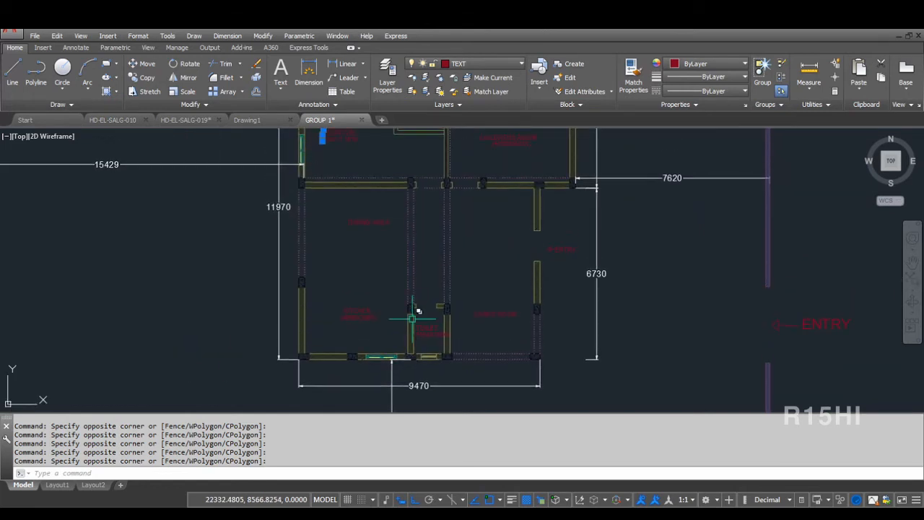
{"action": "scroll", "coordinate": [412, 313], "scroll_direction": "down", "scroll_amount": 2}
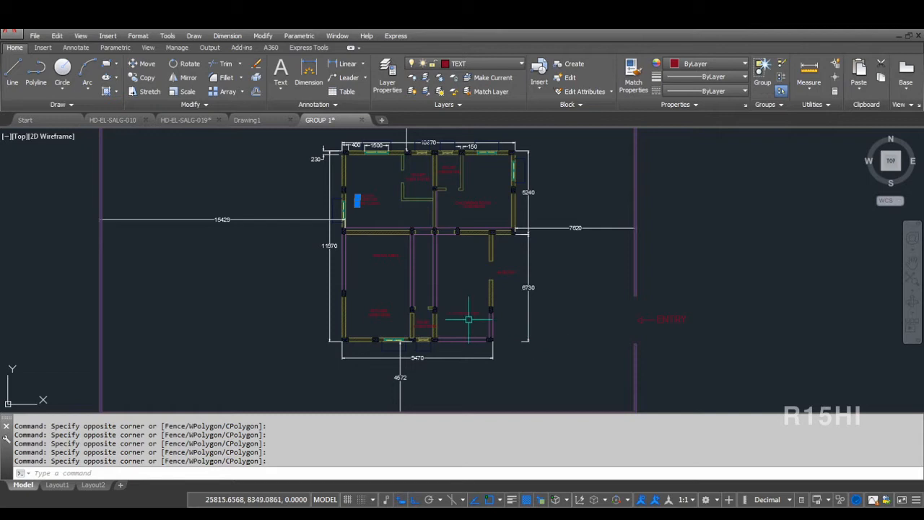
Clear the label selection and set the current text style to Annotative.
{"action": "left_click", "coordinate": [315, 107]}
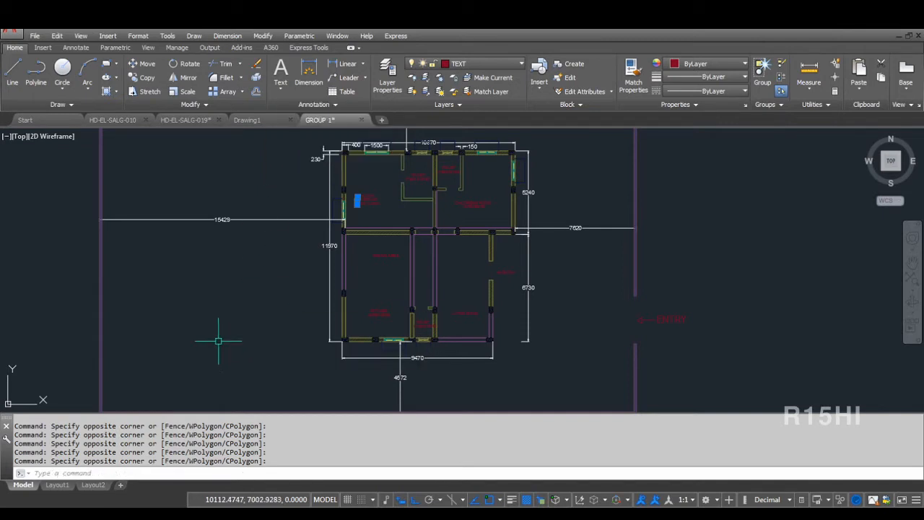
{"action": "key", "text": "Escape"}
{"action": "key", "text": "Escape"}
{"action": "scroll", "coordinate": [367, 205], "scroll_direction": "up", "scroll_amount": 4}
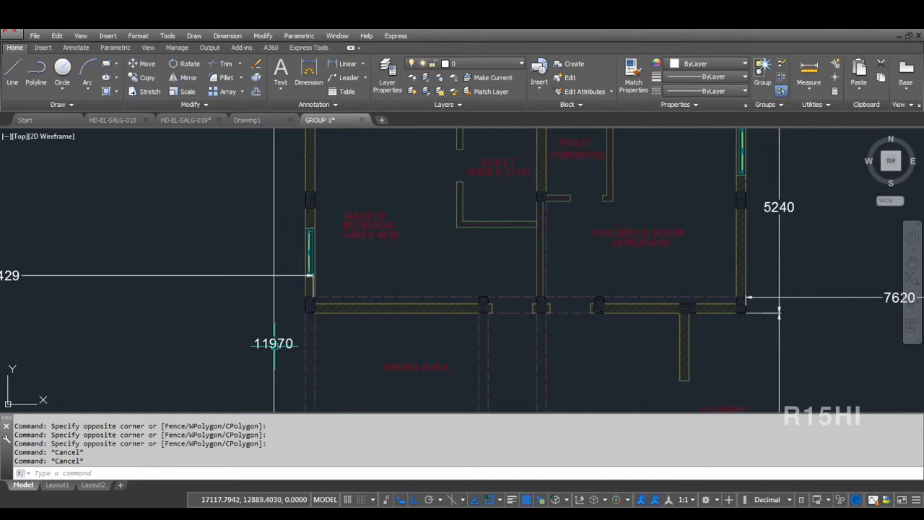
{"action": "scroll", "coordinate": [274, 343], "scroll_direction": "down", "scroll_amount": 2}
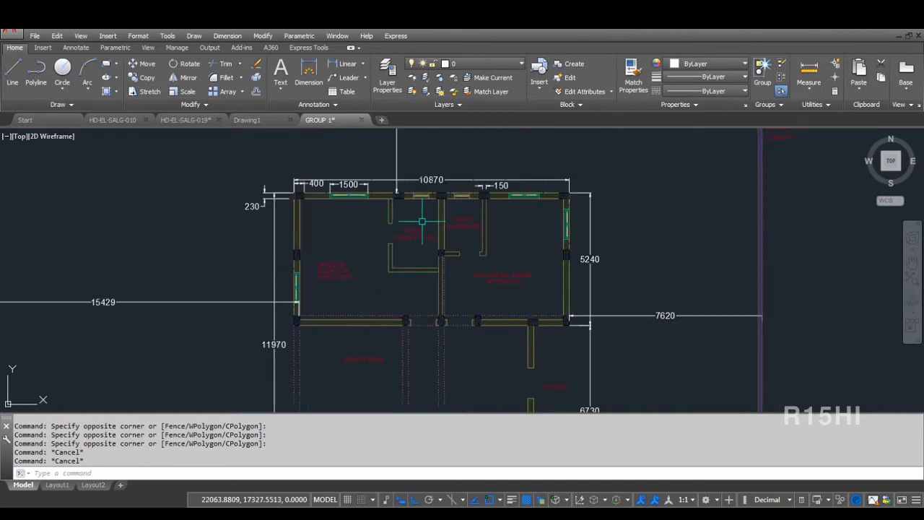
{"action": "left_click", "coordinate": [314, 104]}
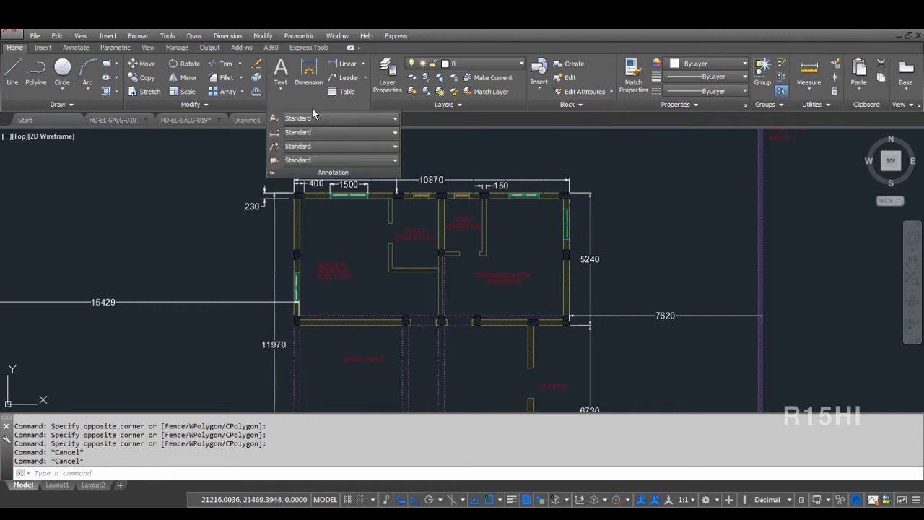
{"action": "left_click", "coordinate": [311, 148]}
{"action": "double_click", "coordinate": [686, 203]}
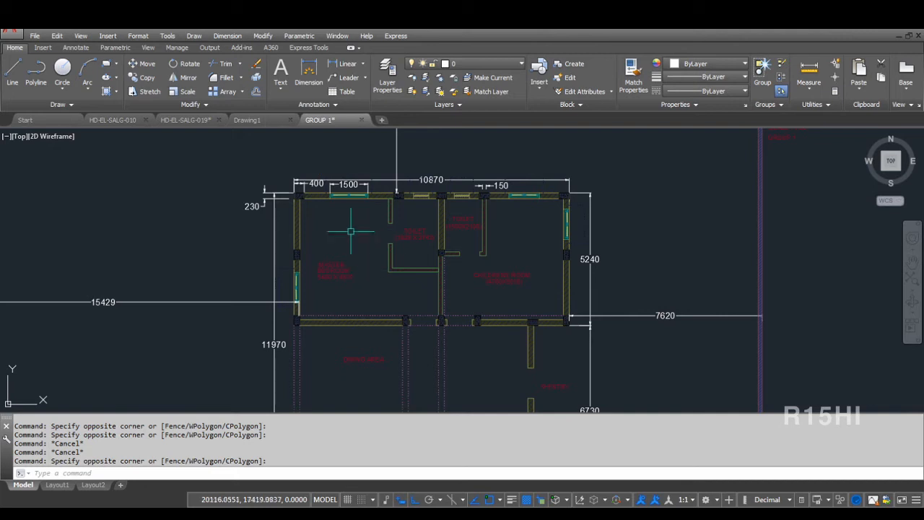
Set the current dimension style to Annotative and check the active annotation styles.
{"action": "left_click", "coordinate": [314, 104]}
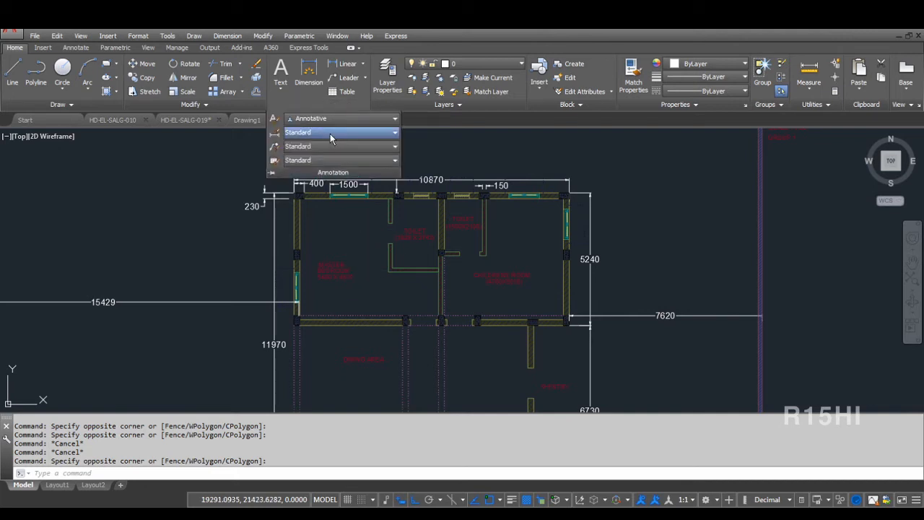
{"action": "left_click", "coordinate": [327, 165]}
{"action": "left_click", "coordinate": [366, 291]}
{"action": "left_click", "coordinate": [366, 316]}
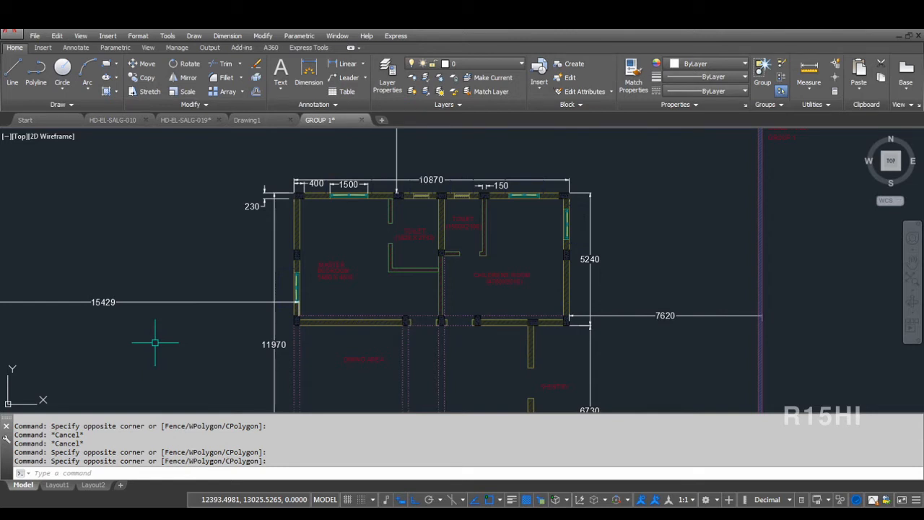
{"action": "left_click", "coordinate": [317, 105]}
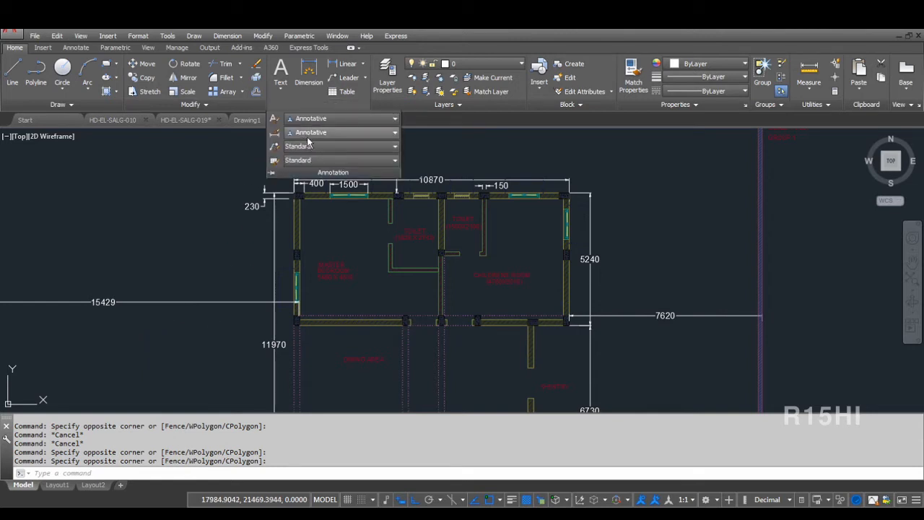
{"action": "left_click", "coordinate": [184, 335]}
{"action": "left_click", "coordinate": [180, 349]}
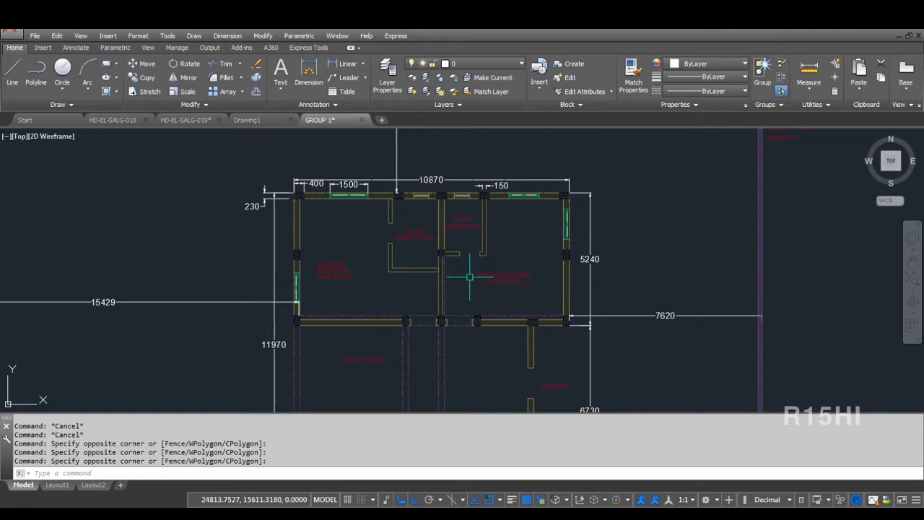
Examine the readability of the master bedroom label against the whole plan in model space.
{"action": "scroll", "coordinate": [470, 276], "scroll_direction": "down", "scroll_amount": 5}
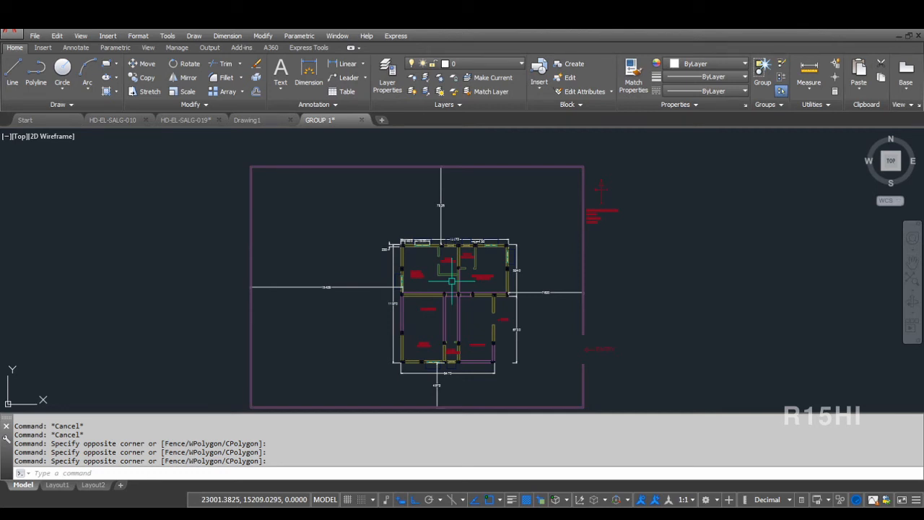
{"action": "scroll", "coordinate": [451, 281], "scroll_direction": "up", "scroll_amount": 6}
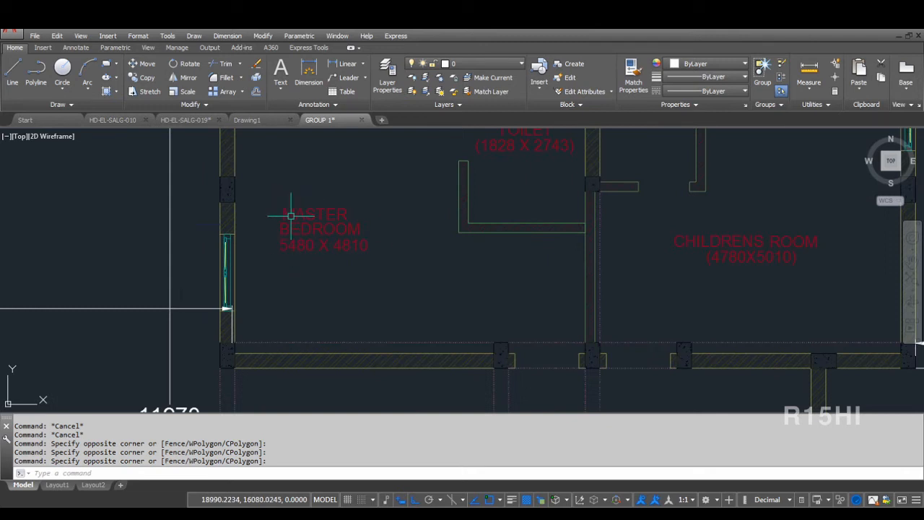
{"action": "scroll", "coordinate": [283, 206], "scroll_direction": "up", "scroll_amount": 3}
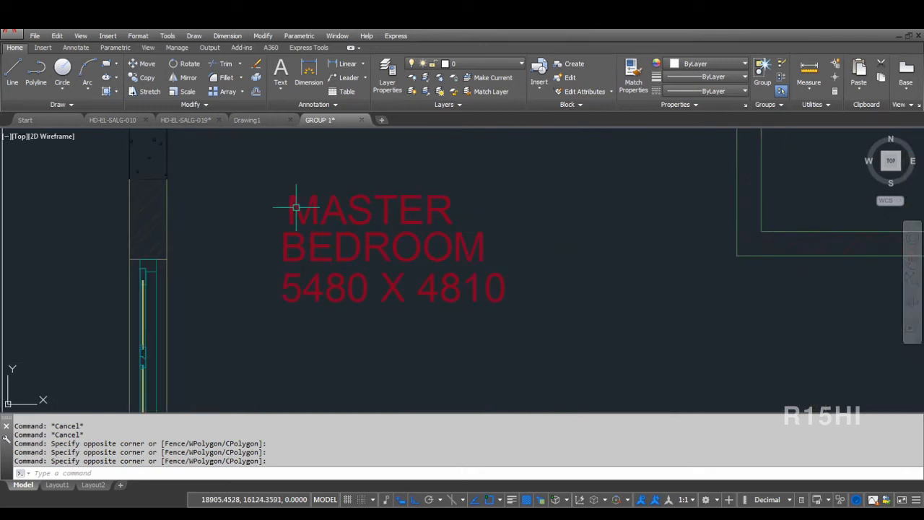
{"action": "scroll", "coordinate": [337, 209], "scroll_direction": "down", "scroll_amount": 5}
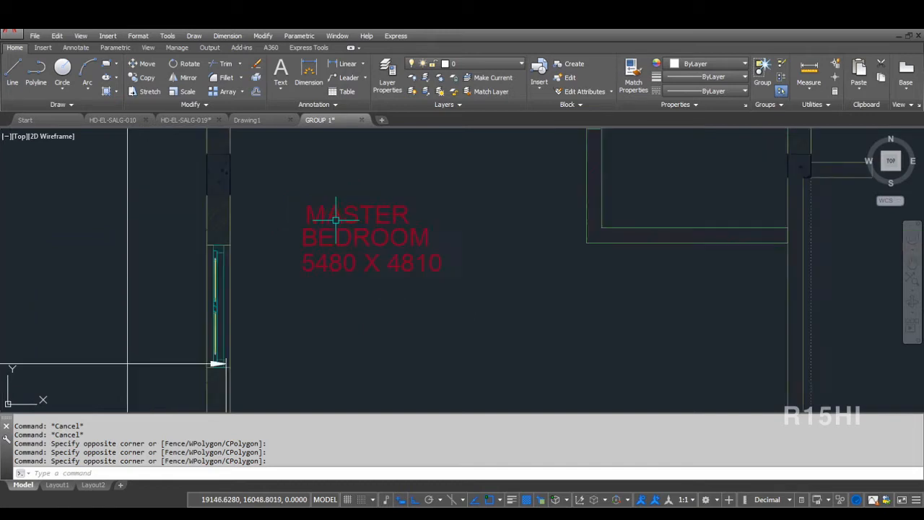
{"action": "scroll", "coordinate": [330, 251], "scroll_direction": "down", "scroll_amount": 2}
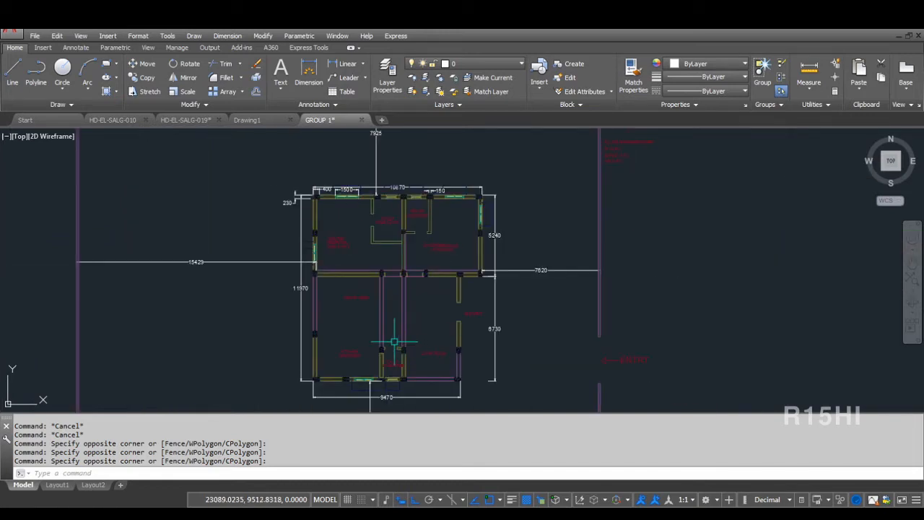
{"action": "scroll", "coordinate": [314, 249], "scroll_direction": "up", "scroll_amount": 4}
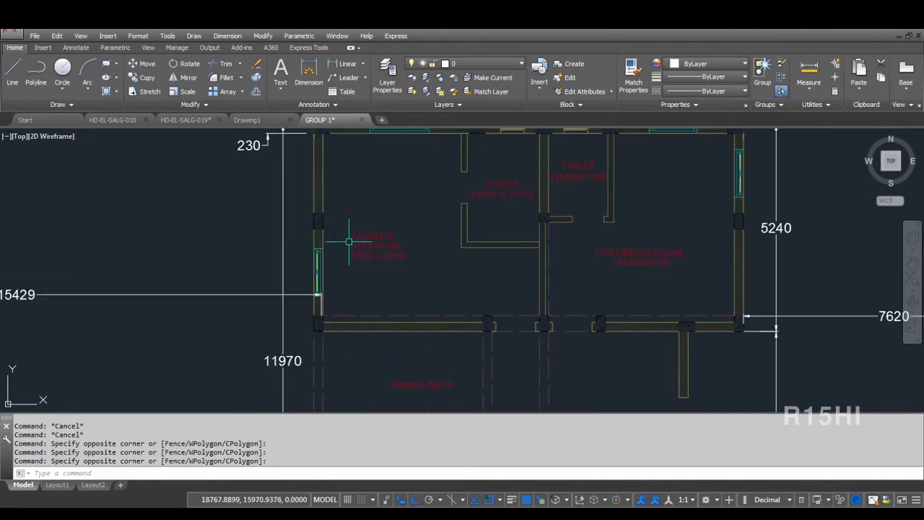
{"action": "scroll", "coordinate": [352, 238], "scroll_direction": "up", "scroll_amount": 2}
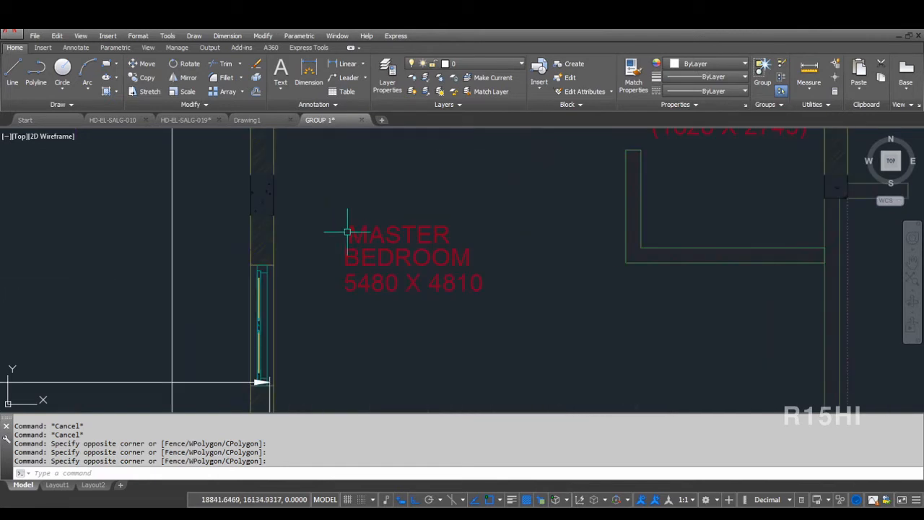
Switch to Layout1 and examine the room labels and dimensions of the floor plan on the sheet.
{"action": "left_click", "coordinate": [57, 485]}
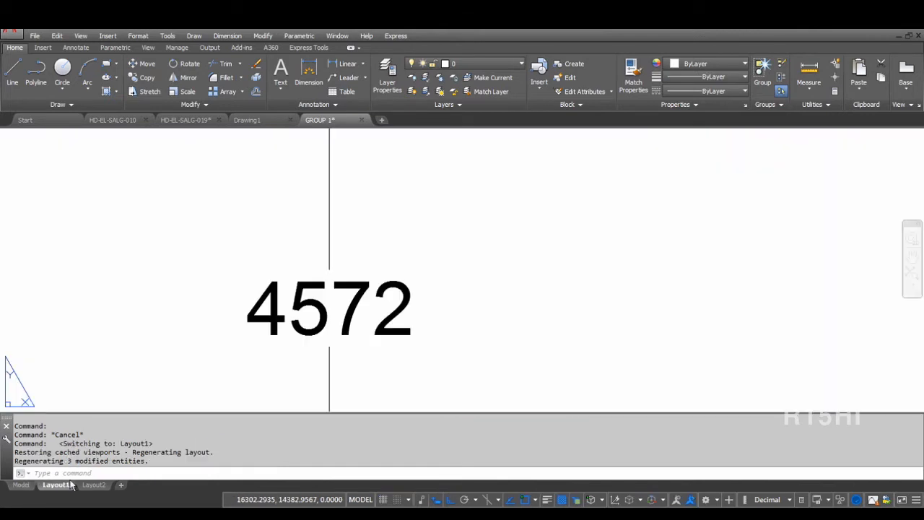
{"action": "scroll", "coordinate": [390, 340], "scroll_direction": "down", "scroll_amount": 10}
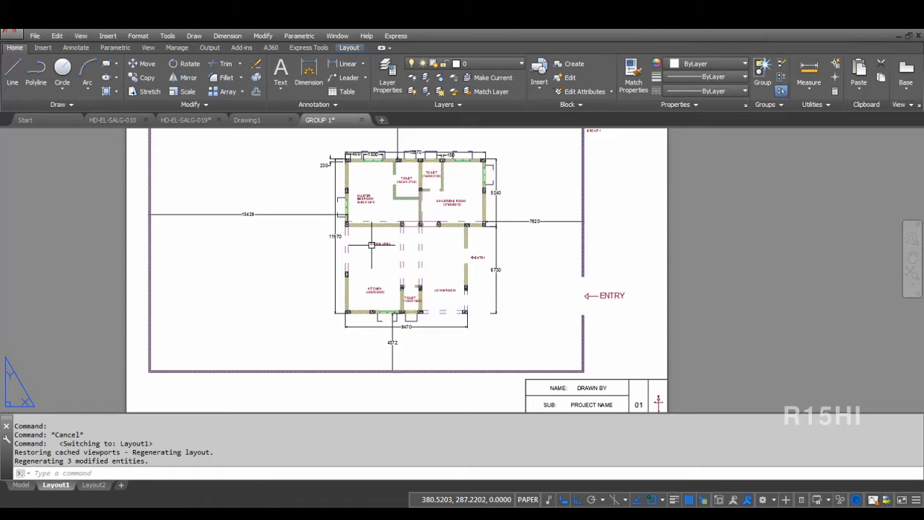
{"action": "middle_click_drag", "start_coordinate": [371, 244], "coordinate": [390, 282]}
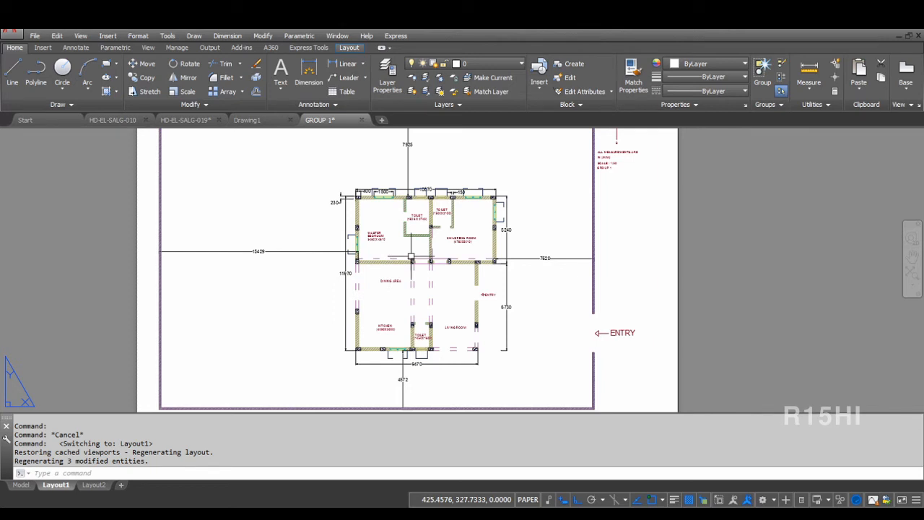
{"action": "scroll", "coordinate": [410, 257], "scroll_direction": "down", "scroll_amount": 2}
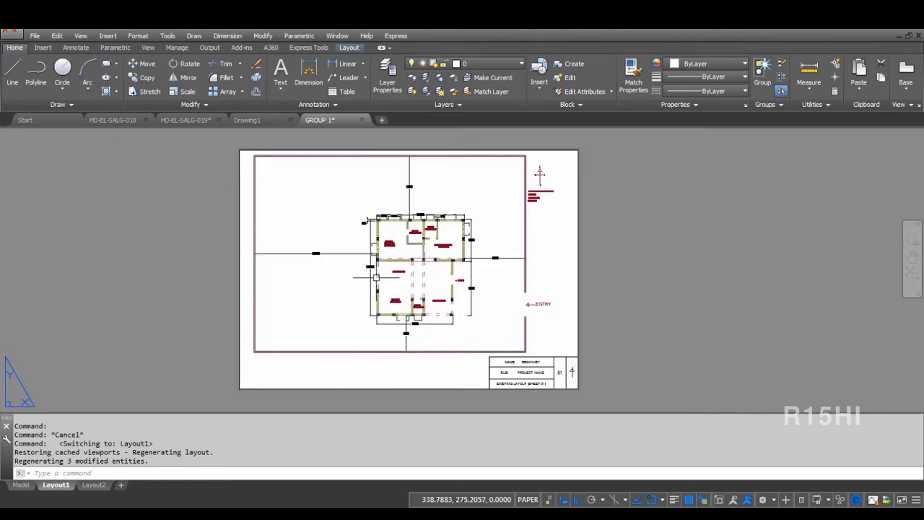
{"action": "scroll", "coordinate": [413, 279], "scroll_direction": "up", "scroll_amount": 2}
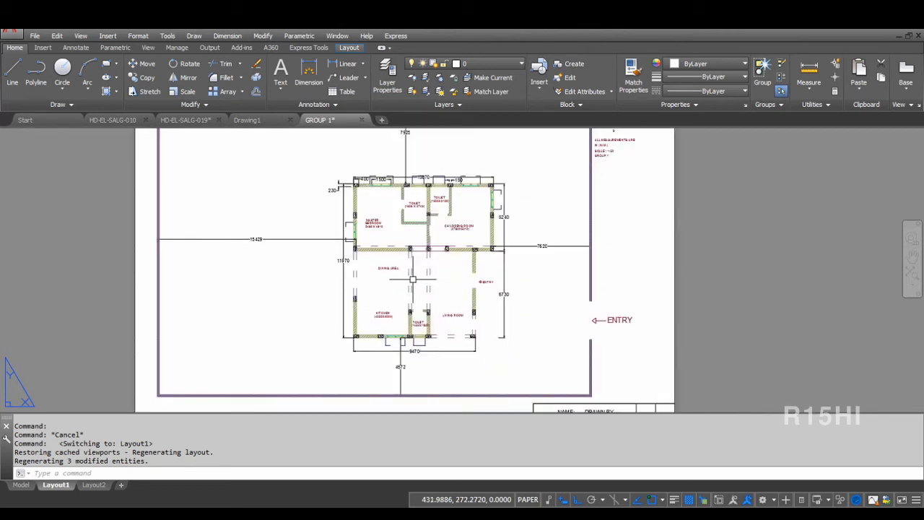
{"action": "scroll", "coordinate": [343, 238], "scroll_direction": "up", "scroll_amount": 4}
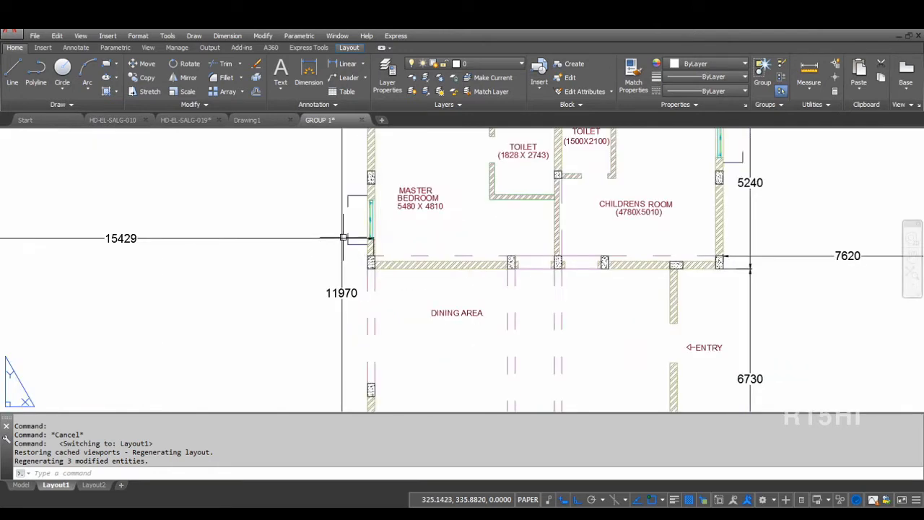
{"action": "scroll", "coordinate": [350, 239], "scroll_direction": "up", "scroll_amount": 1}
{"action": "scroll", "coordinate": [292, 271], "scroll_direction": "down", "scroll_amount": 4}
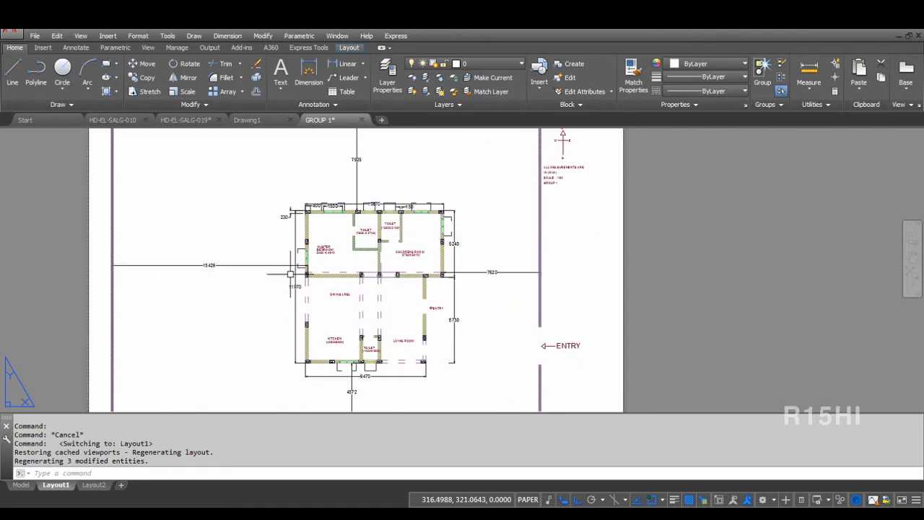
{"action": "scroll", "coordinate": [367, 230], "scroll_direction": "up", "scroll_amount": 4}
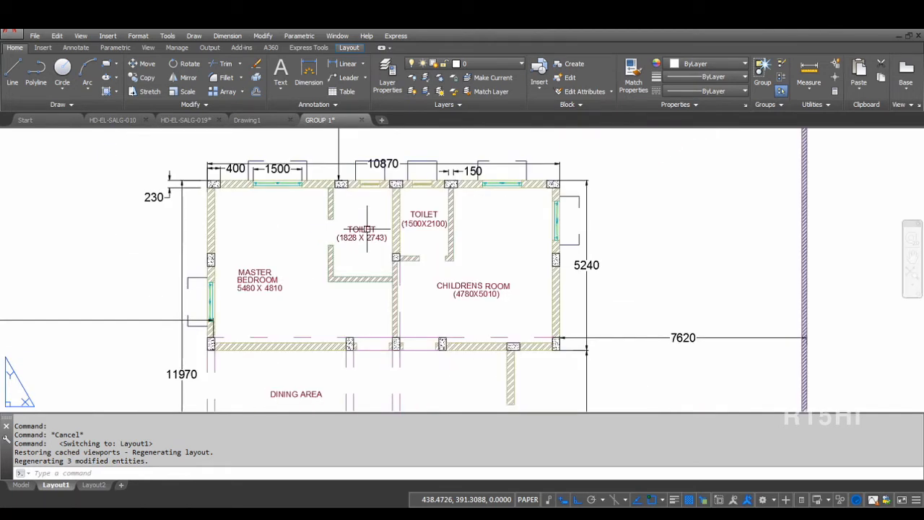
{"action": "scroll", "coordinate": [366, 230], "scroll_direction": "down", "scroll_amount": 4}
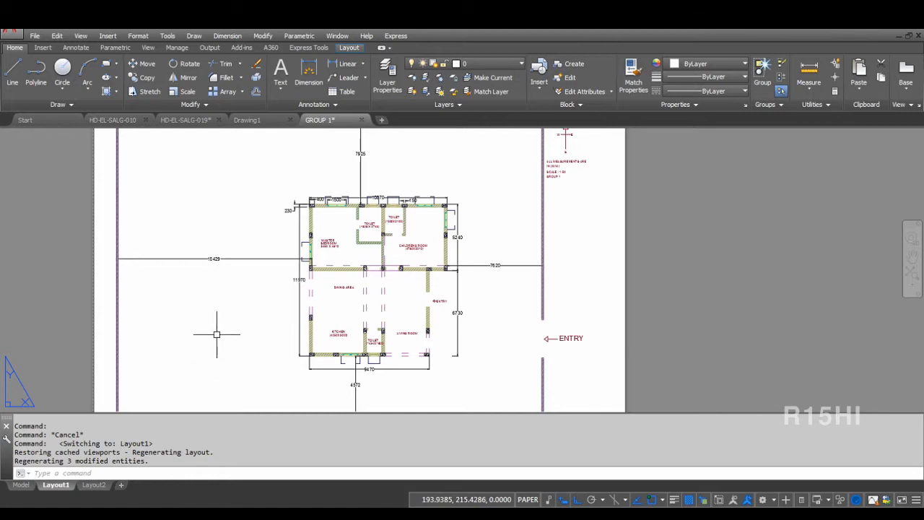
Return to model space and check the current text, dimension, multileader and table styles in the annotation settings.
{"action": "left_click", "coordinate": [22, 484]}
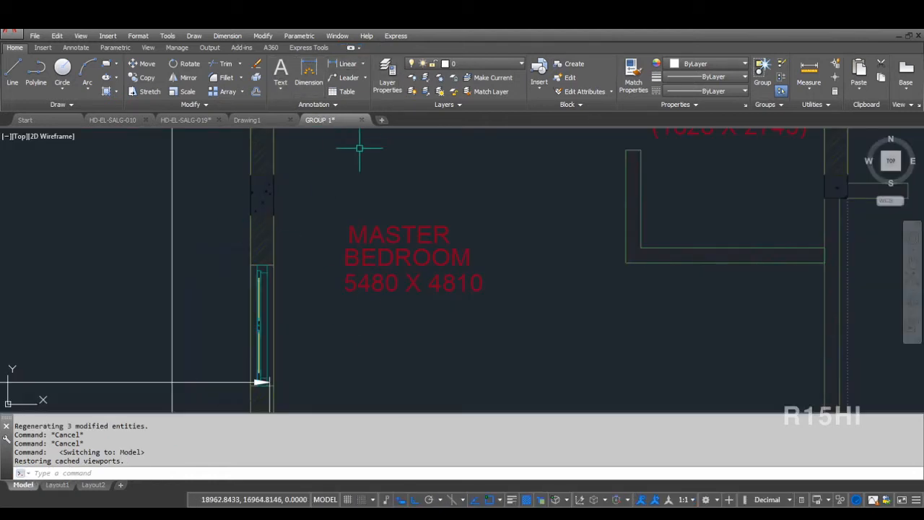
{"action": "left_click", "coordinate": [319, 105]}
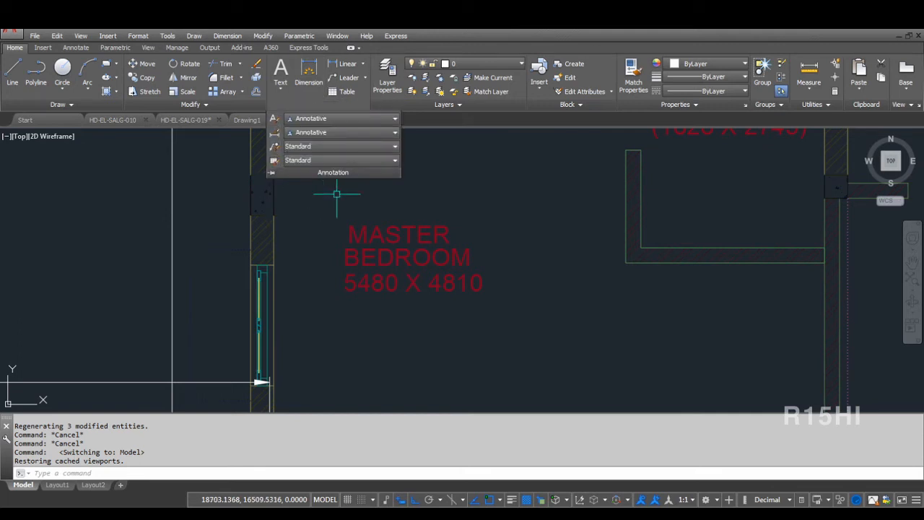
{"action": "left_click", "coordinate": [438, 196]}
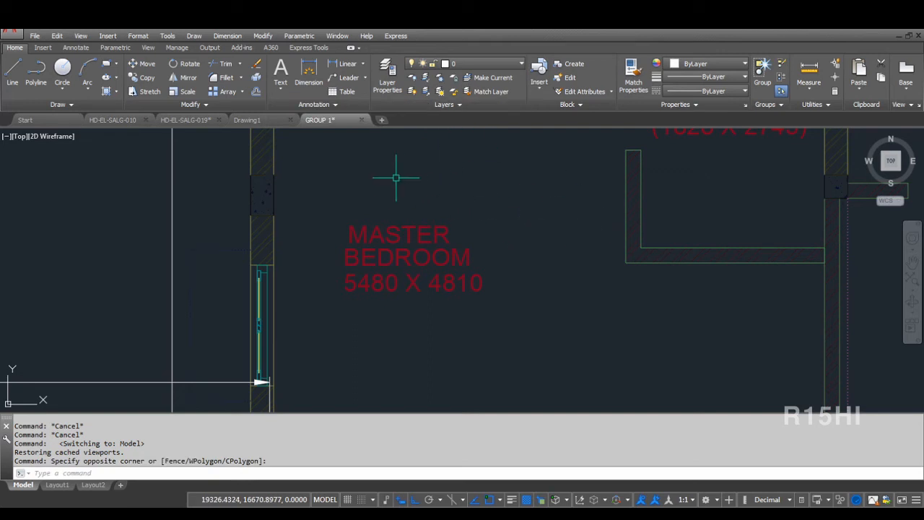
{"action": "left_click", "coordinate": [302, 106]}
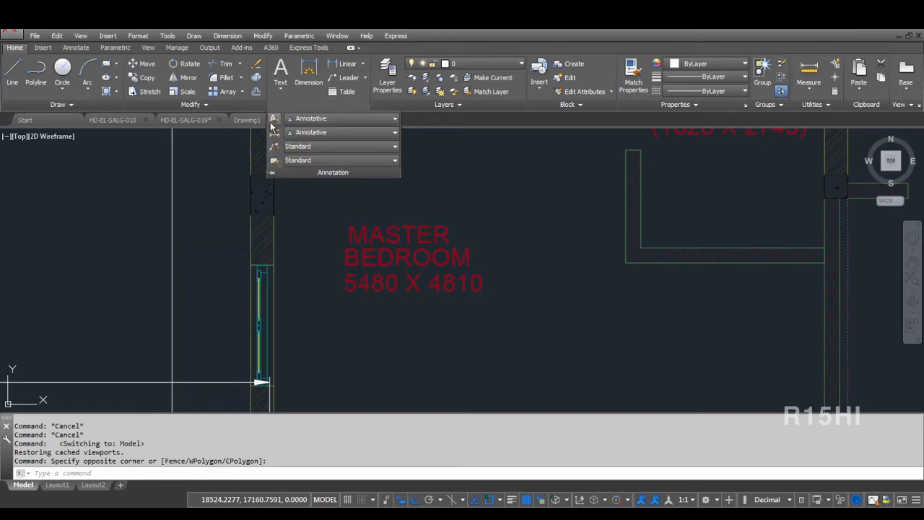
{"action": "left_click", "coordinate": [481, 160]}
{"action": "left_click", "coordinate": [447, 171]}
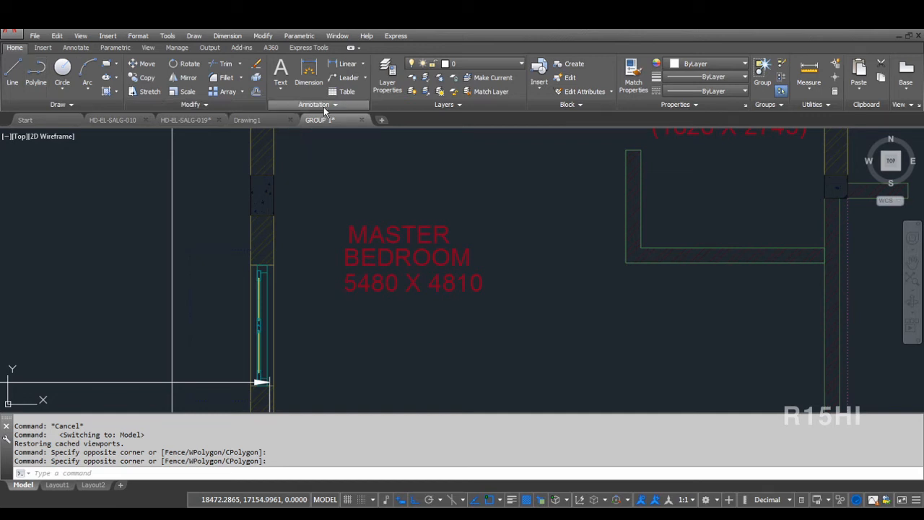
Review the Annotative style's font, size and effects settings in the Text Style dialog and close it without changes.
{"action": "left_click", "coordinate": [319, 105]}
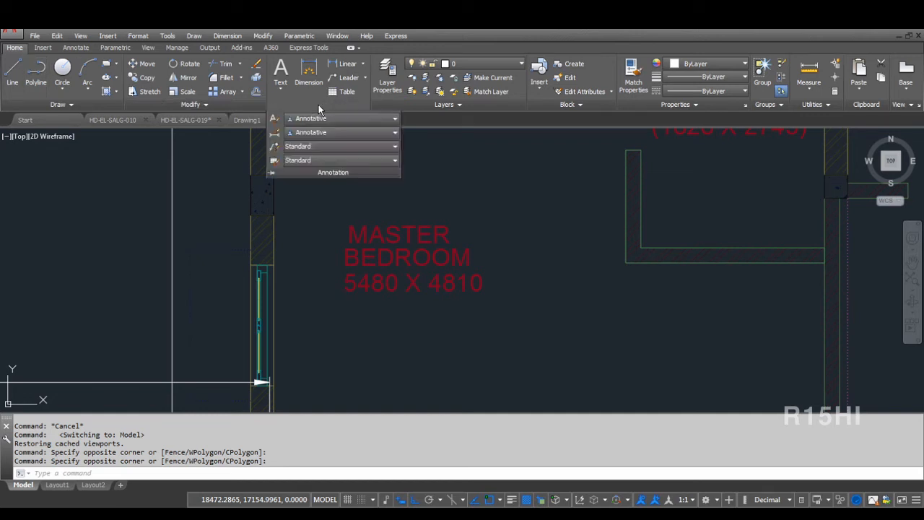
{"action": "left_click", "coordinate": [274, 120]}
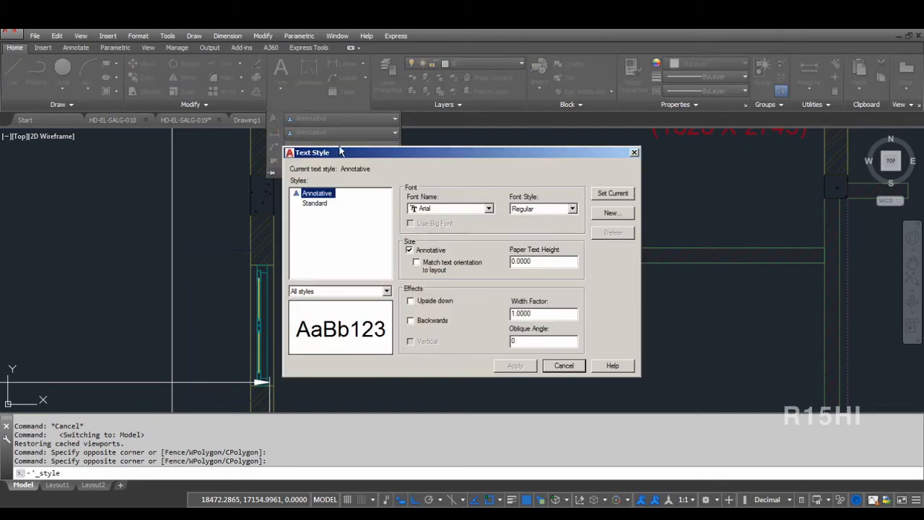
{"action": "left_click_drag", "start_coordinate": [358, 152], "coordinate": [383, 161]}
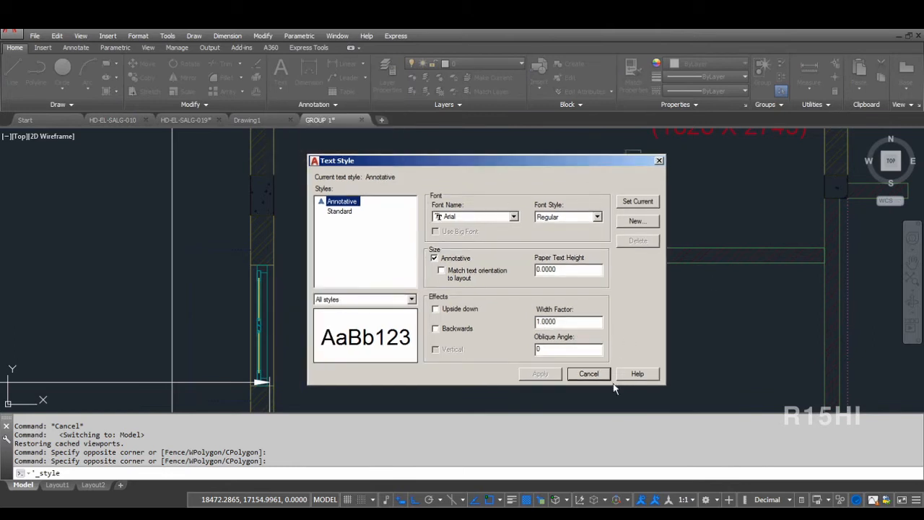
{"action": "left_click", "coordinate": [591, 376]}
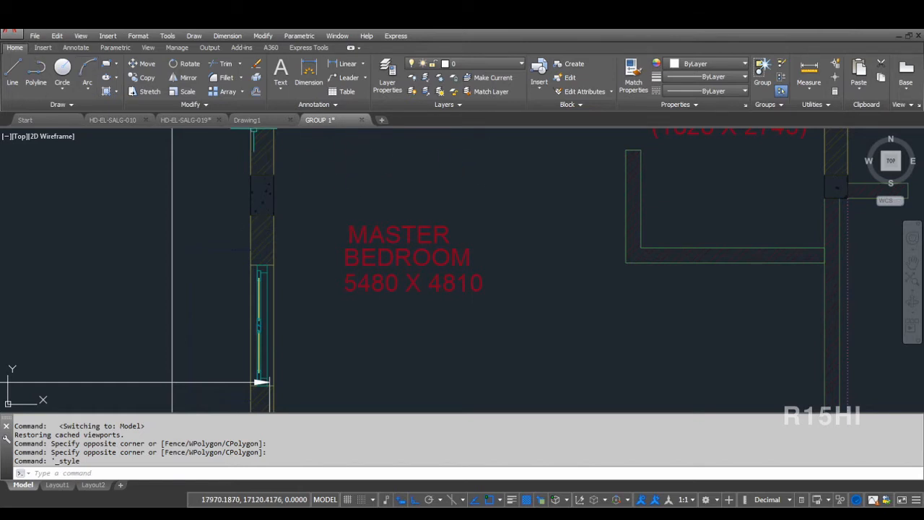
{"action": "left_click", "coordinate": [139, 36]}
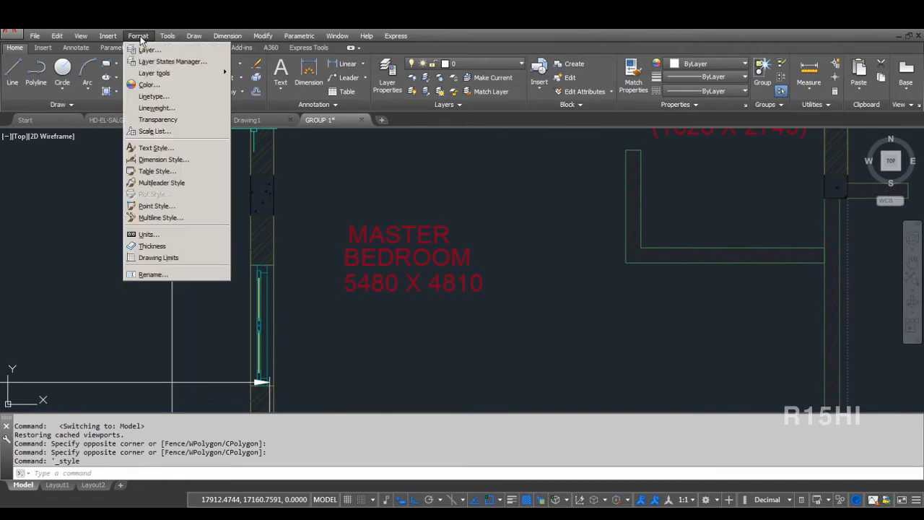
{"action": "left_click", "coordinate": [152, 148]}
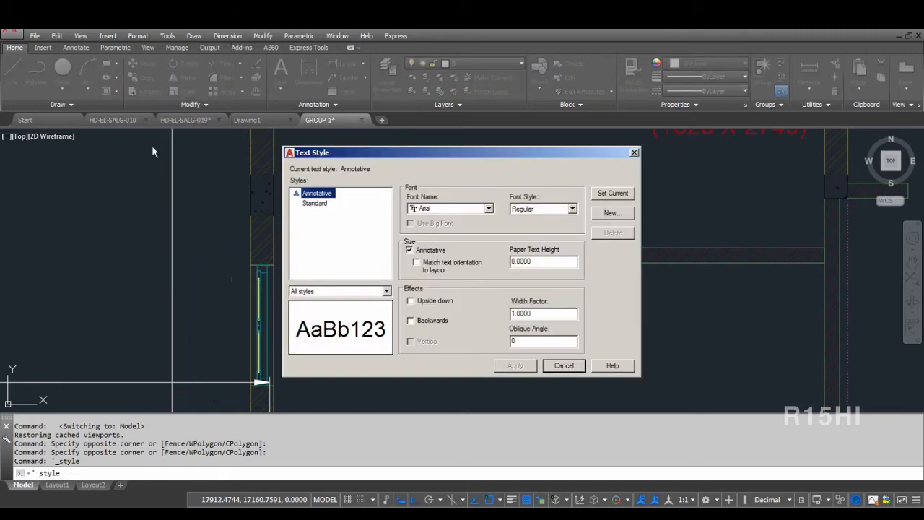
{"action": "left_click", "coordinate": [564, 366]}
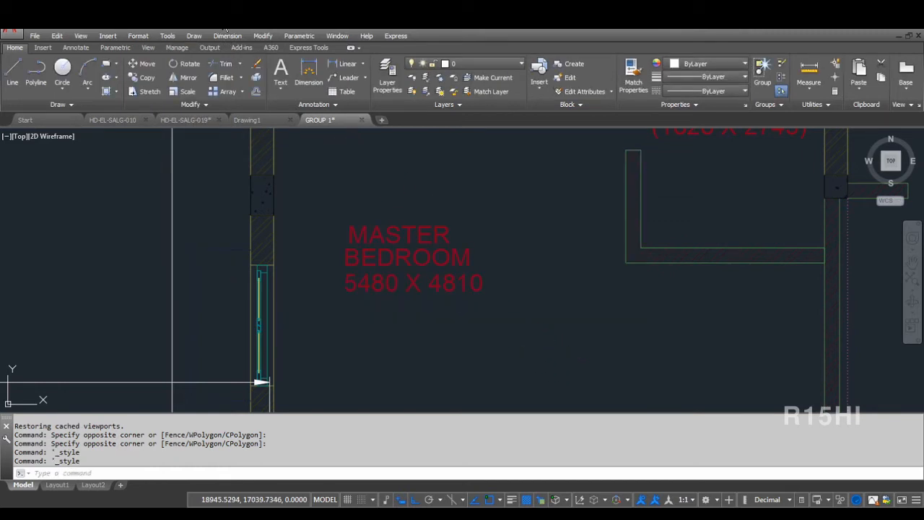
Switch the workspace to AutoCAD Classic and reposition the Styles toolbar in its row.
{"action": "key", "text": "ctrl+0"}
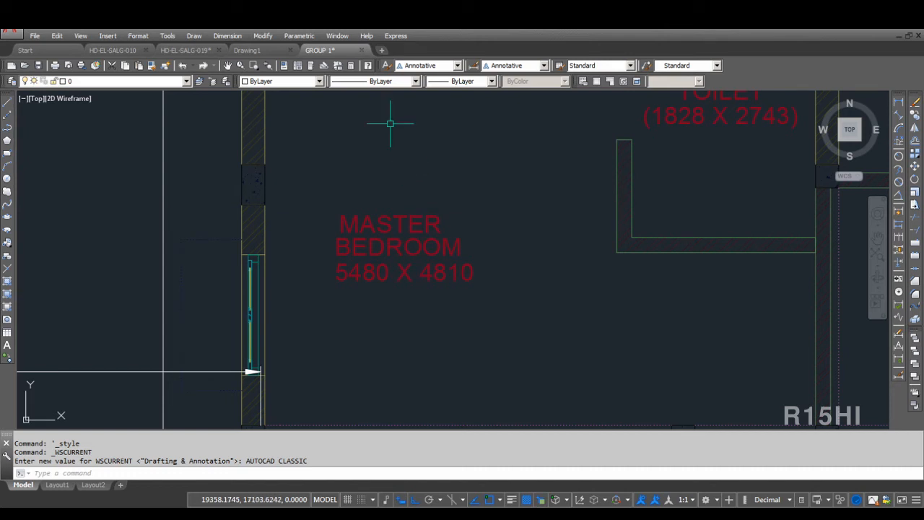
{"action": "mouse_move", "coordinate": [383, 87]}
{"action": "left_mouse_down"}
{"action": "mouse_move", "coordinate": [386, 154]}
{"action": "mouse_move", "coordinate": [440, 154]}
{"action": "left_mouse_up"}
{"action": "left_click_drag", "start_coordinate": [272, 147], "coordinate": [556, 64]}
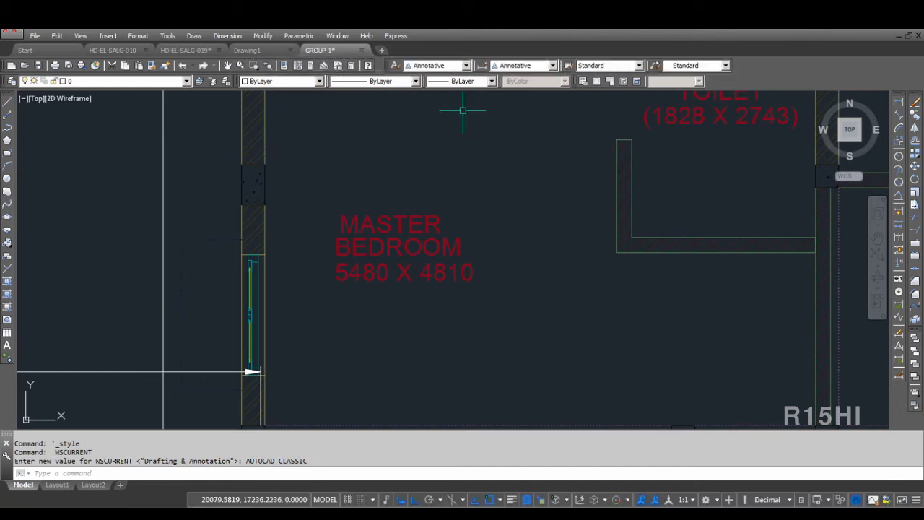
Look up Styles in the list of available toolbars and view the Text Style settings it gives access to.
{"action": "left_click", "coordinate": [396, 66]}
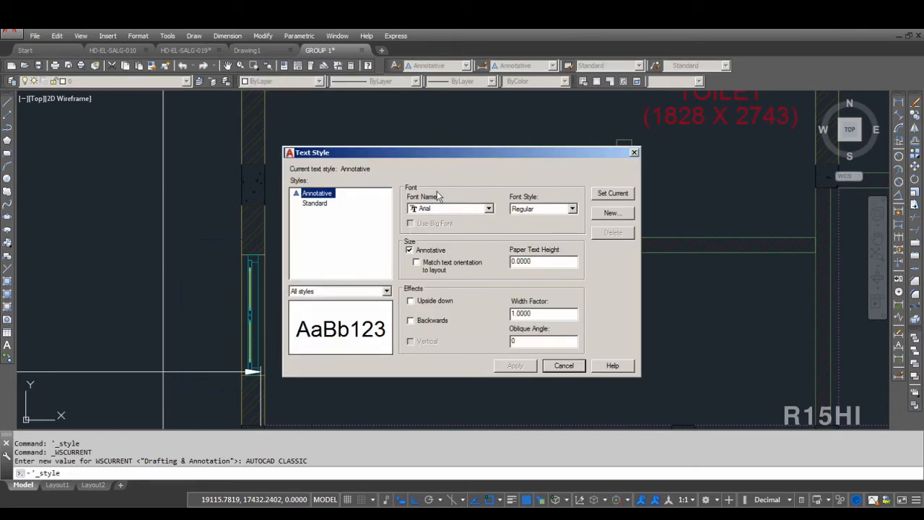
{"action": "left_click", "coordinate": [564, 367]}
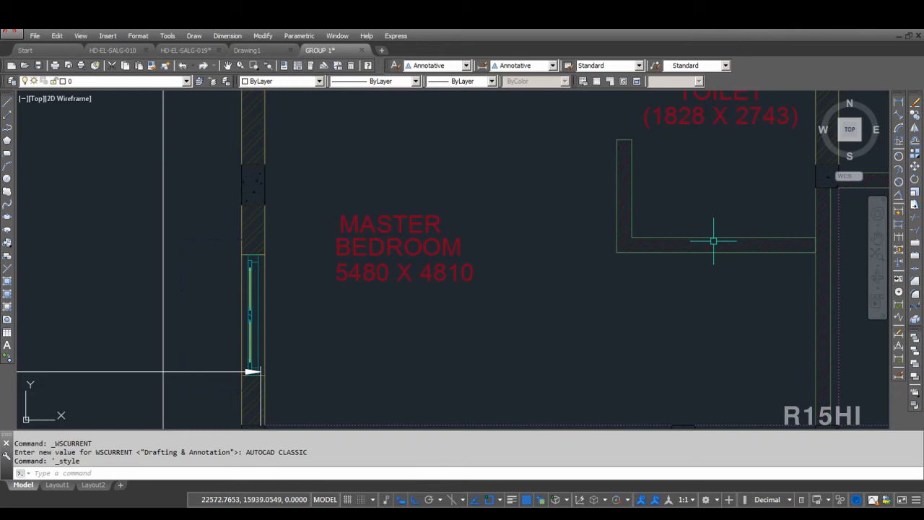
{"action": "right_click", "coordinate": [900, 112]}
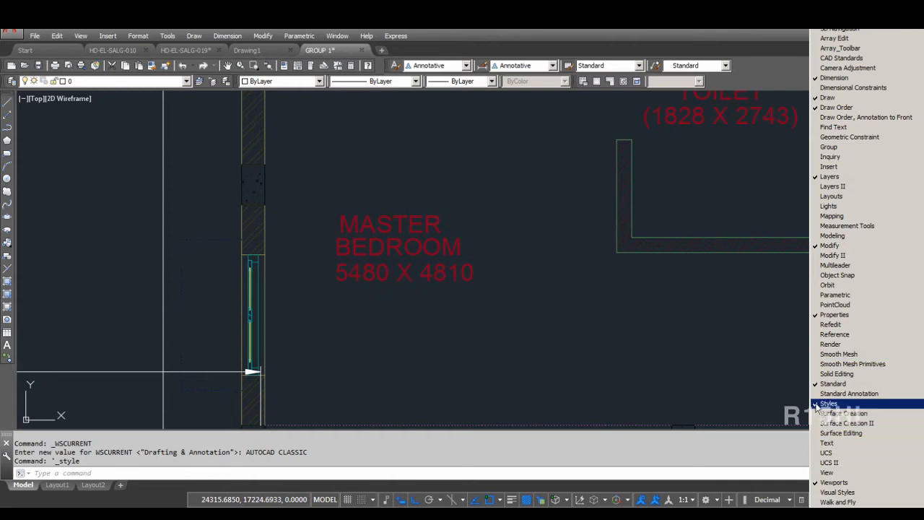
{"action": "left_click", "coordinate": [497, 290]}
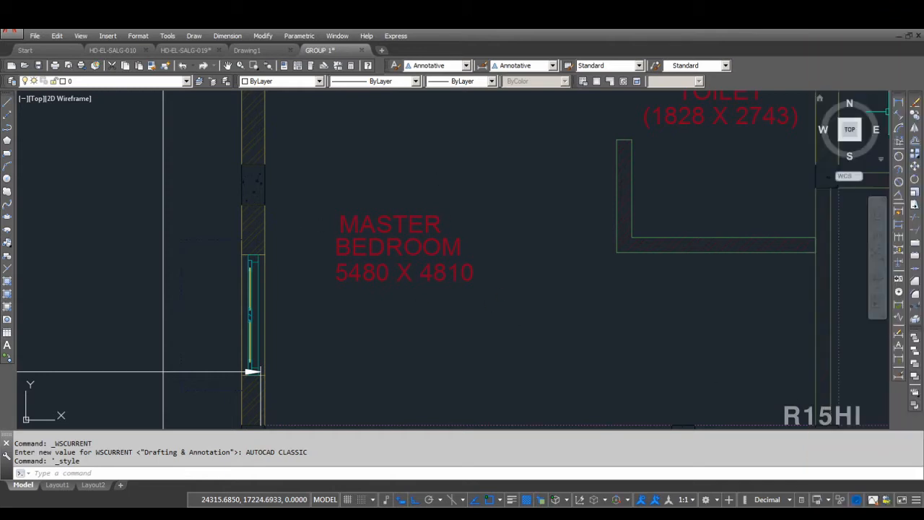
{"action": "left_click", "coordinate": [495, 196]}
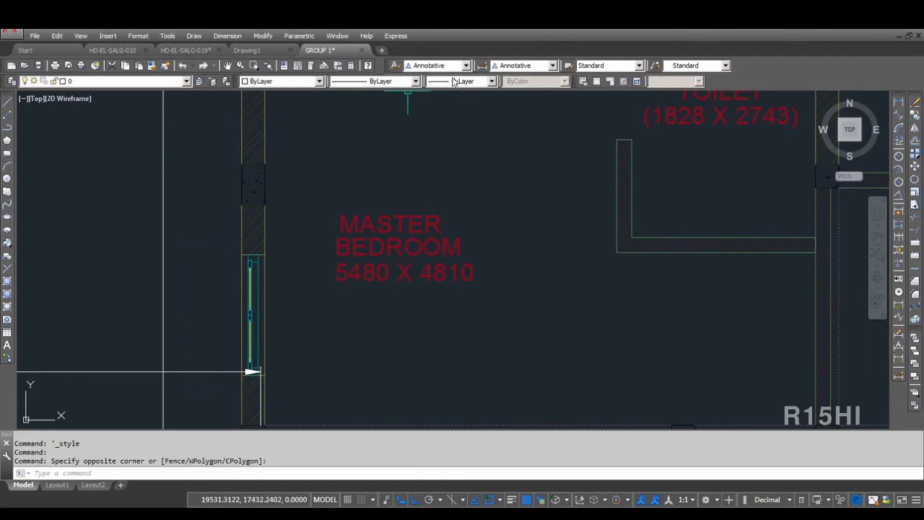
{"action": "left_click", "coordinate": [396, 66]}
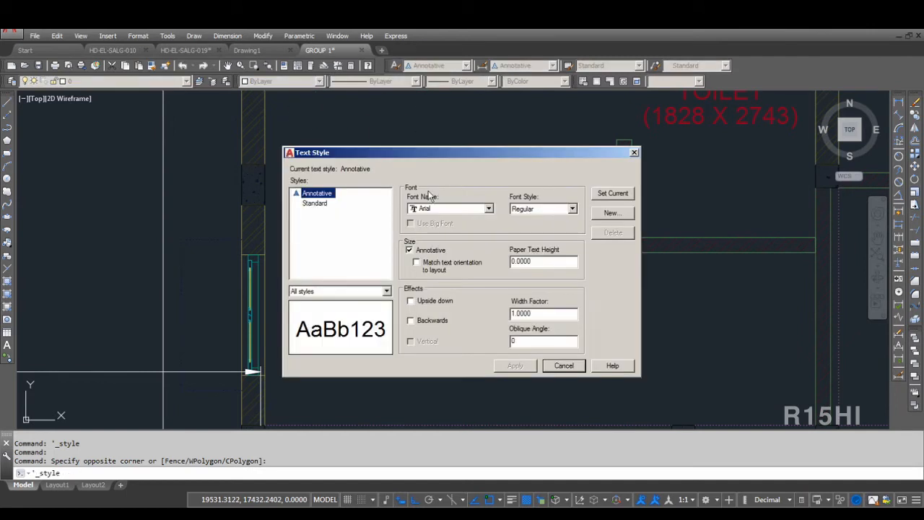
{"action": "left_click", "coordinate": [564, 366]}
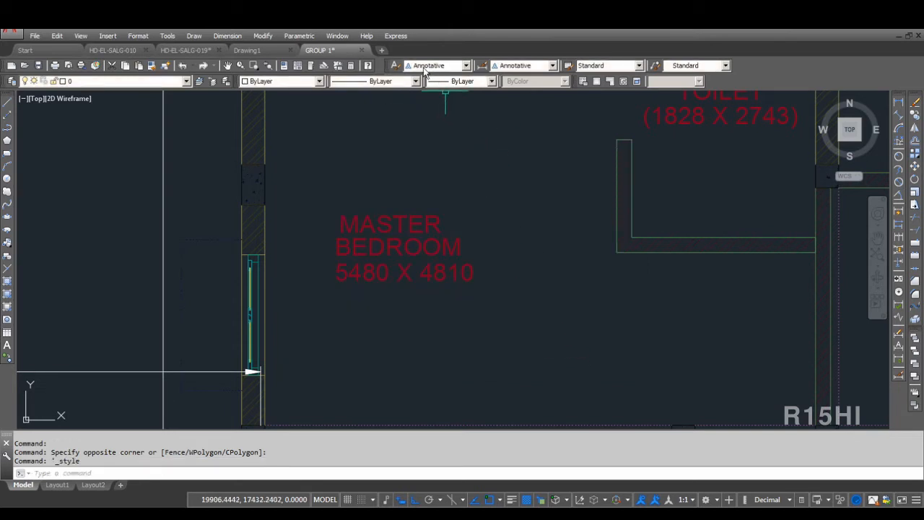
Set the current text style to Standard and return it to Annotative.
{"action": "left_click", "coordinate": [467, 66]}
{"action": "left_click", "coordinate": [427, 86]}
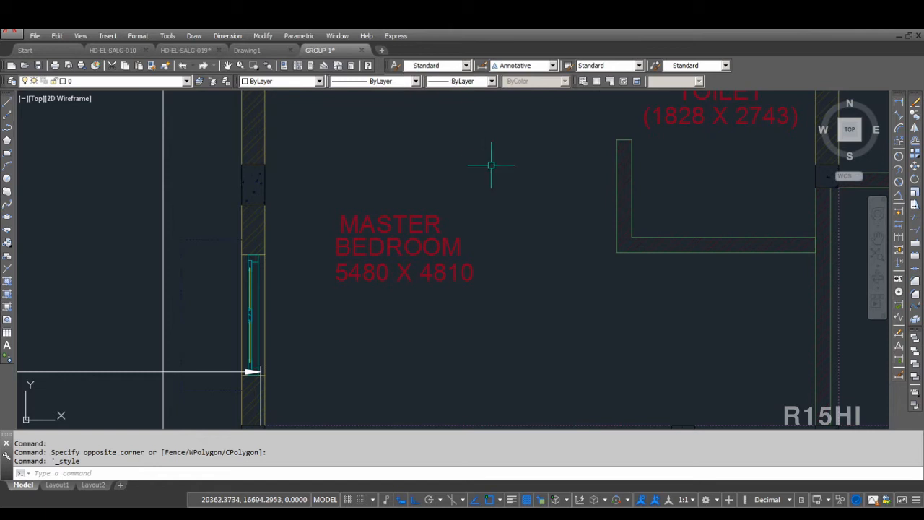
{"action": "left_click", "coordinate": [466, 66]}
{"action": "left_click", "coordinate": [431, 77]}
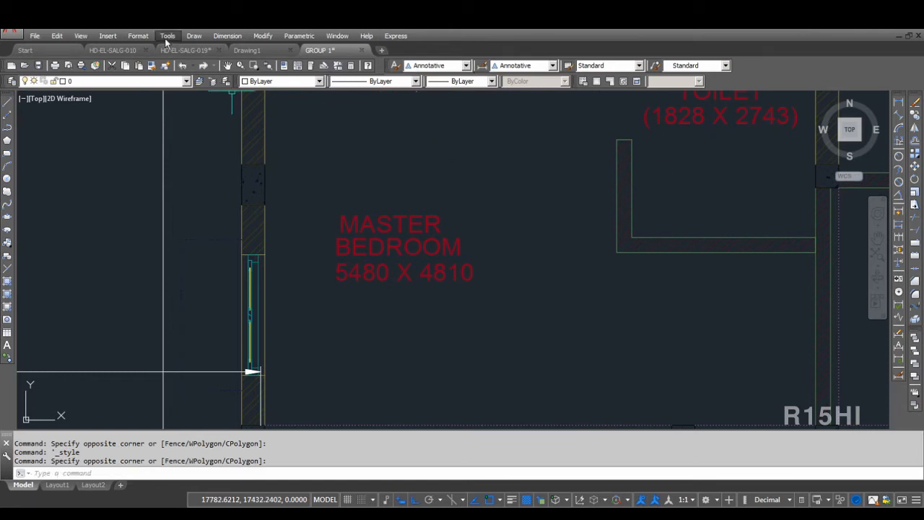
{"action": "left_click", "coordinate": [137, 36]}
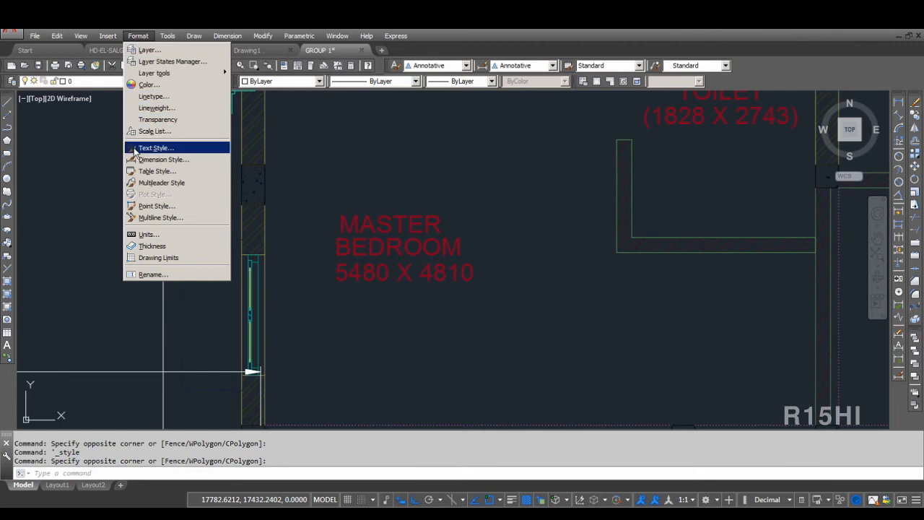
{"action": "left_click", "coordinate": [474, 149]}
{"action": "left_click", "coordinate": [432, 157]}
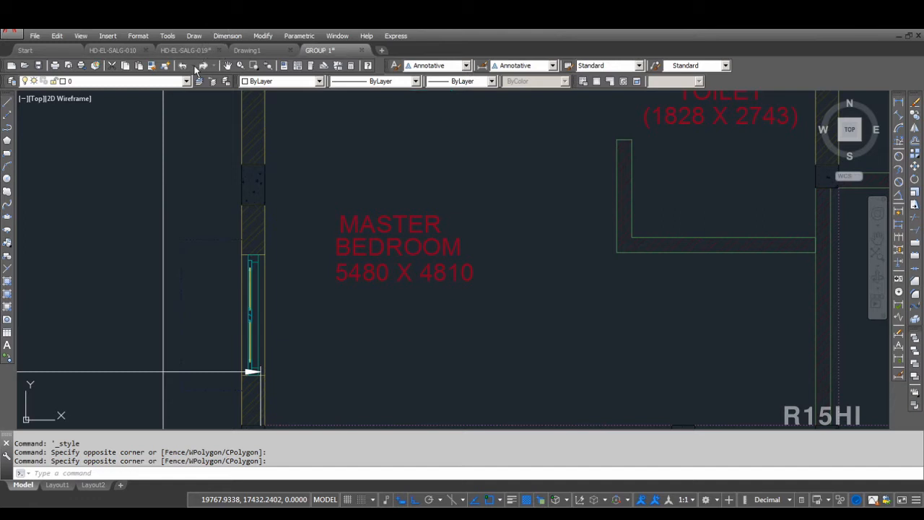
Switch the workspace to Drafting & Annotation and open the Text Style dialog, moving it clear of the room label.
{"action": "left_click", "coordinate": [204, 40]}
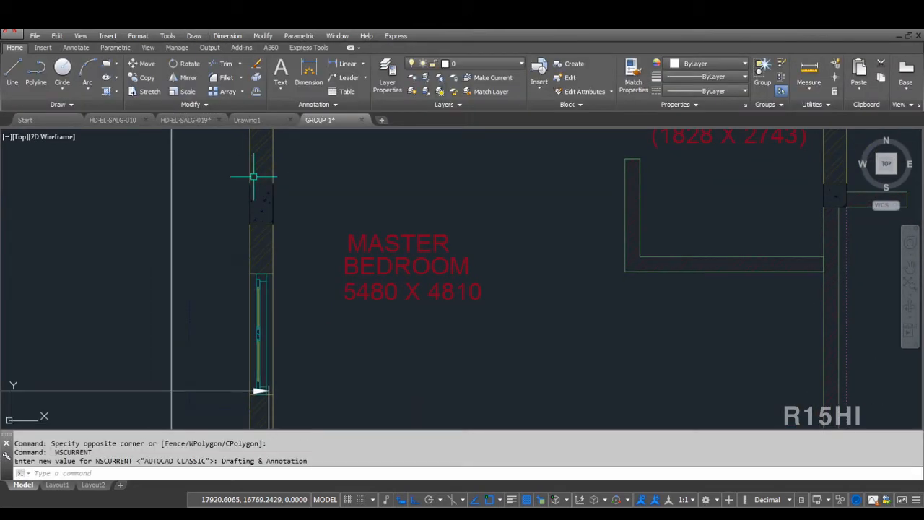
{"action": "left_click", "coordinate": [317, 105]}
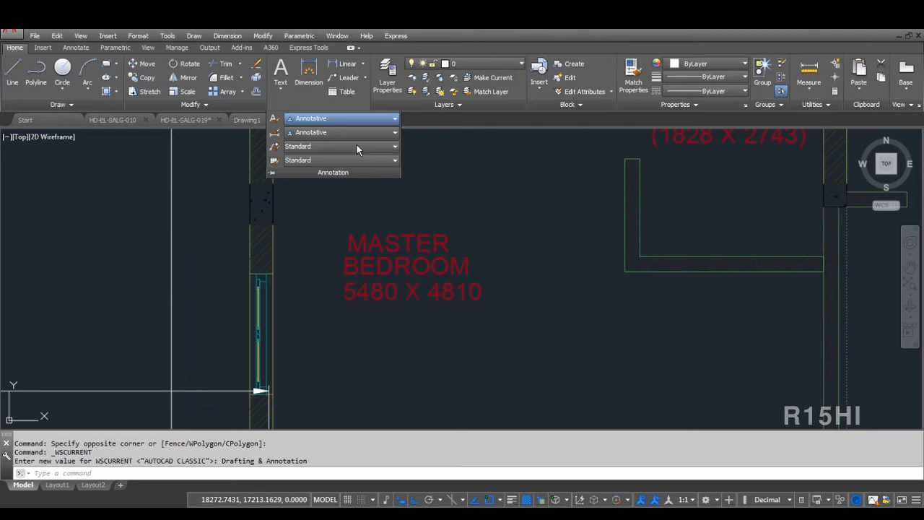
{"action": "left_click", "coordinate": [275, 118]}
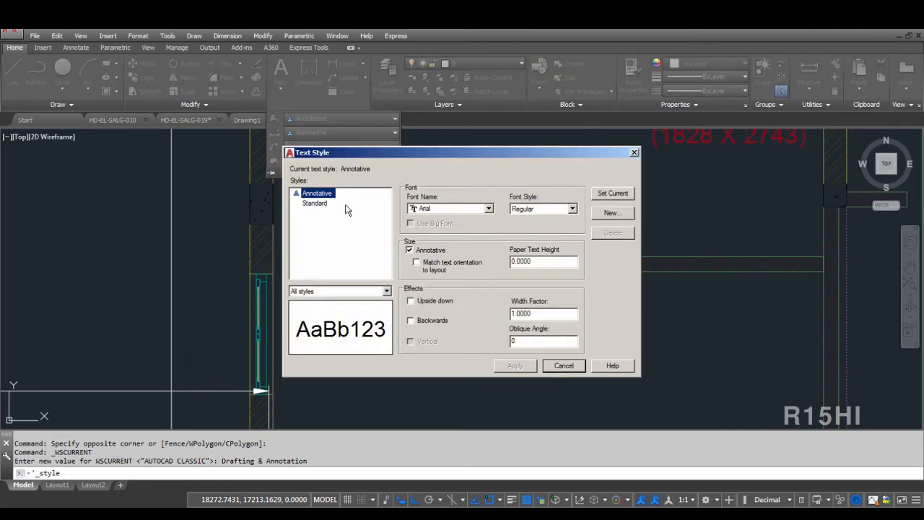
{"action": "left_click_drag", "start_coordinate": [418, 150], "coordinate": [428, 99]}
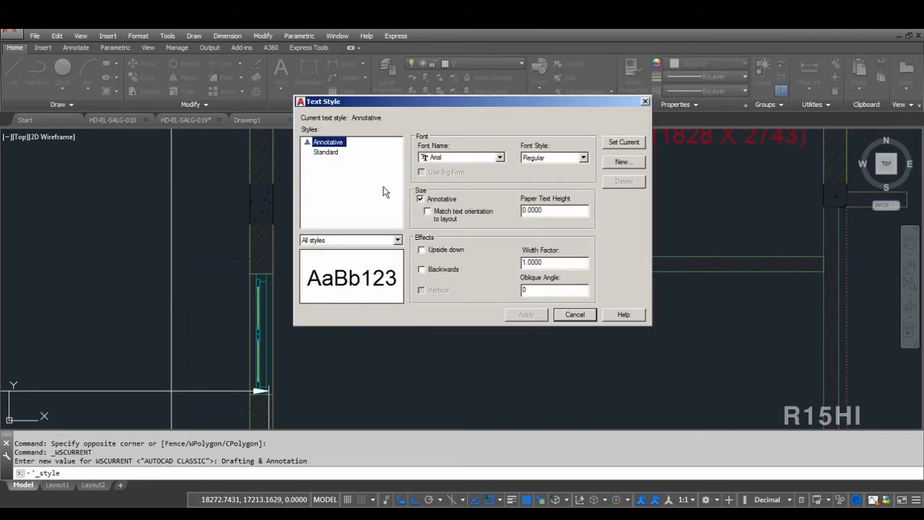
Select the Standard text style and look through its available font names, font styles and height setting.
{"action": "left_click", "coordinate": [333, 172]}
{"action": "left_click", "coordinate": [330, 152]}
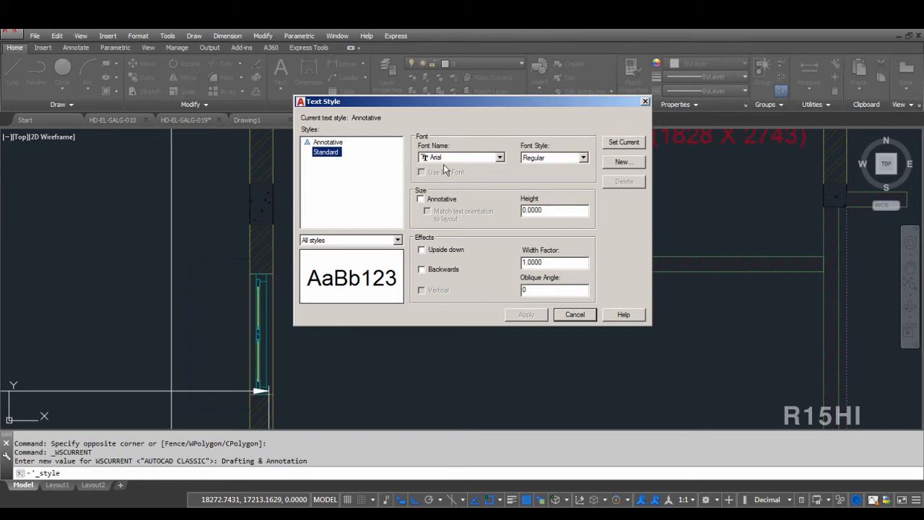
{"action": "left_click", "coordinate": [499, 158]}
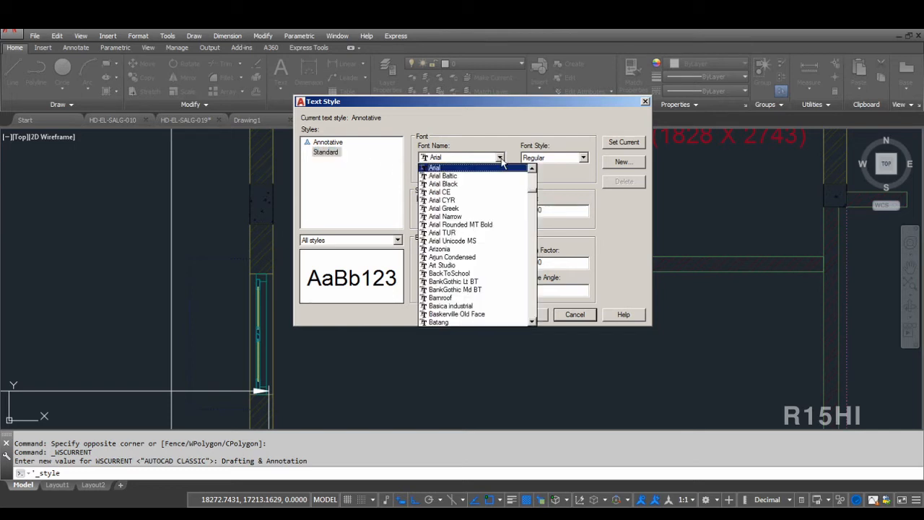
{"action": "left_click", "coordinate": [501, 160]}
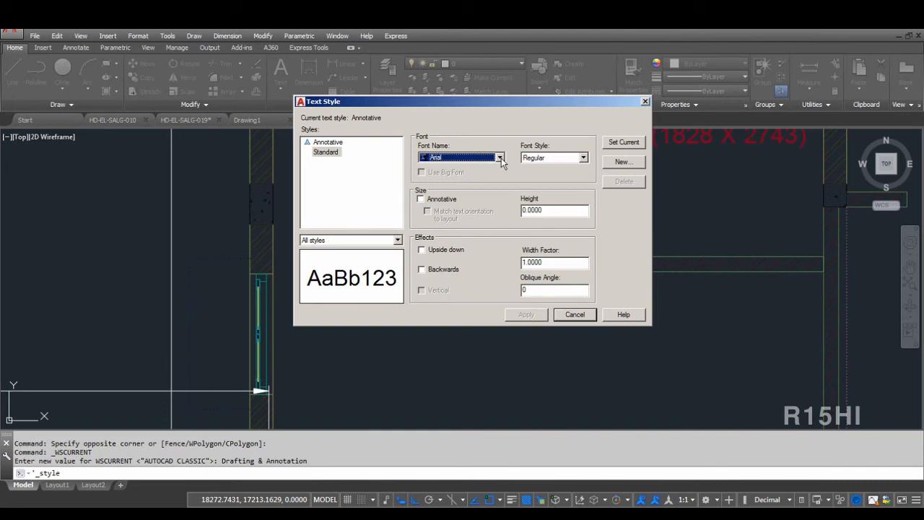
{"action": "left_click", "coordinate": [583, 157]}
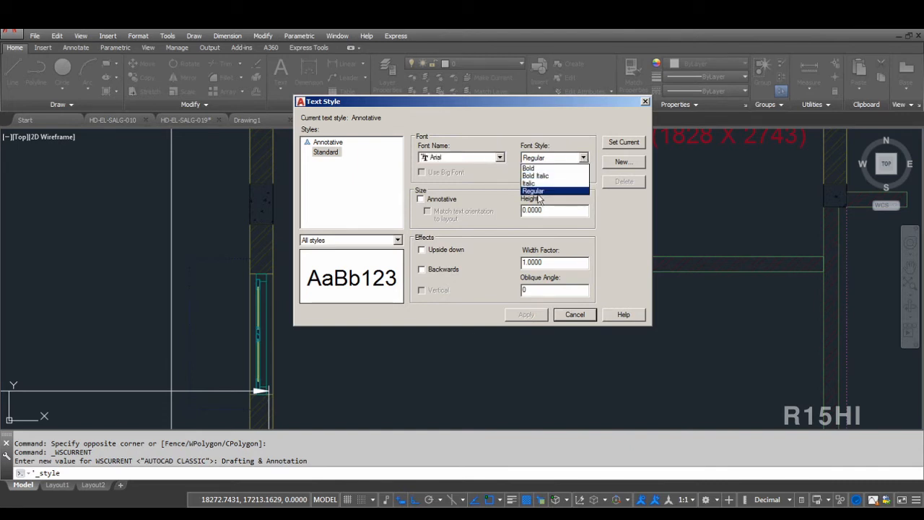
{"action": "left_click", "coordinate": [501, 176]}
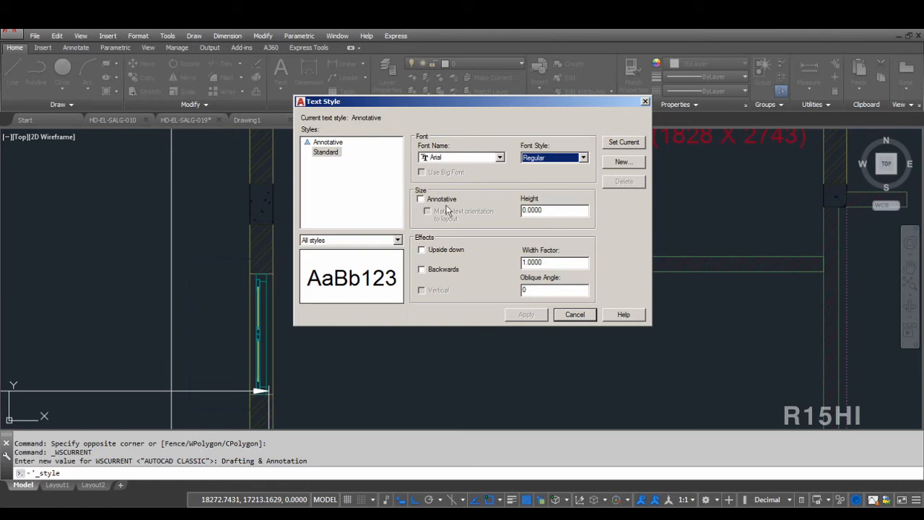
{"action": "key", "text": "Tab"}
{"action": "key", "text": "Tab"}
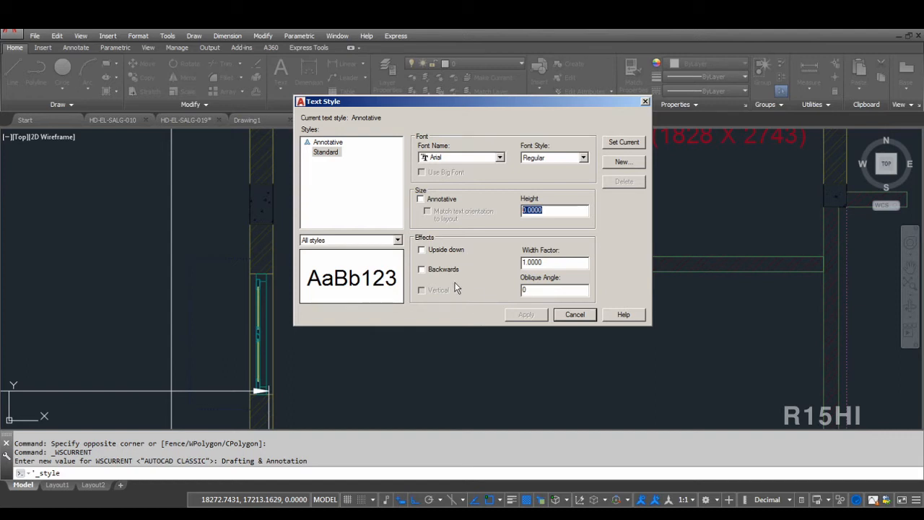
Turn the Upside down and Backwards effects of the Standard text style on and off again.
{"action": "left_click", "coordinate": [422, 250]}
{"action": "left_click", "coordinate": [422, 250]}
{"action": "left_click", "coordinate": [422, 269]}
{"action": "left_click", "coordinate": [422, 270]}
Preview the Standard text style at width factors of 2 and 1.5, and return the width factor to 1.
{"action": "double_click", "coordinate": [549, 263]}
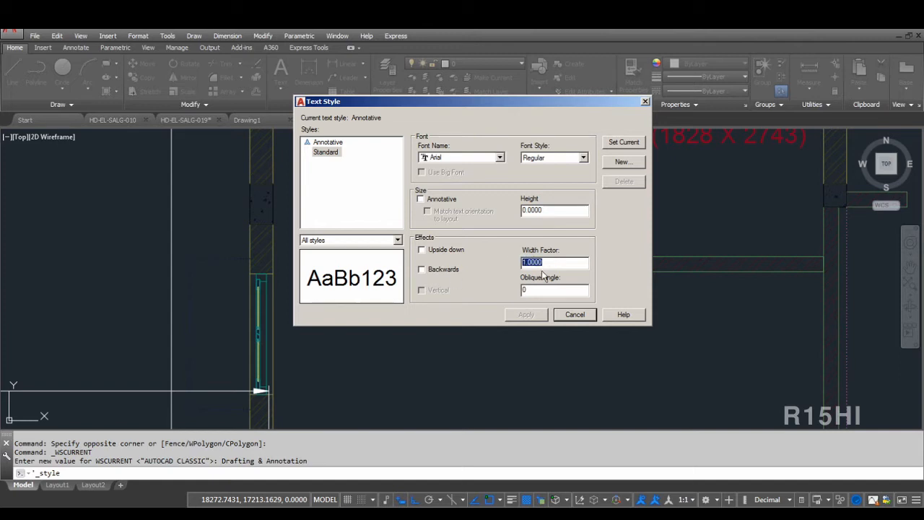
{"action": "type", "text": "2"}
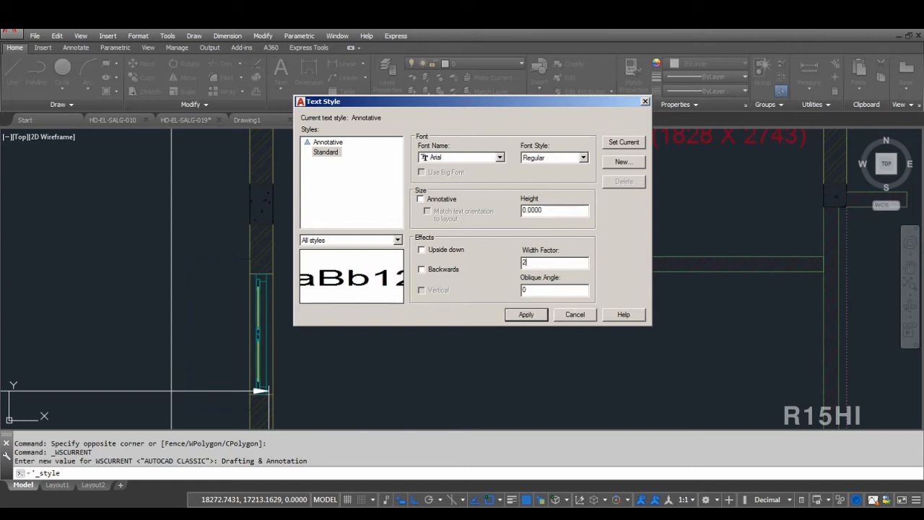
{"action": "left_click_drag", "start_coordinate": [549, 263], "coordinate": [504, 265]}
{"action": "type", "text": "1.5"}
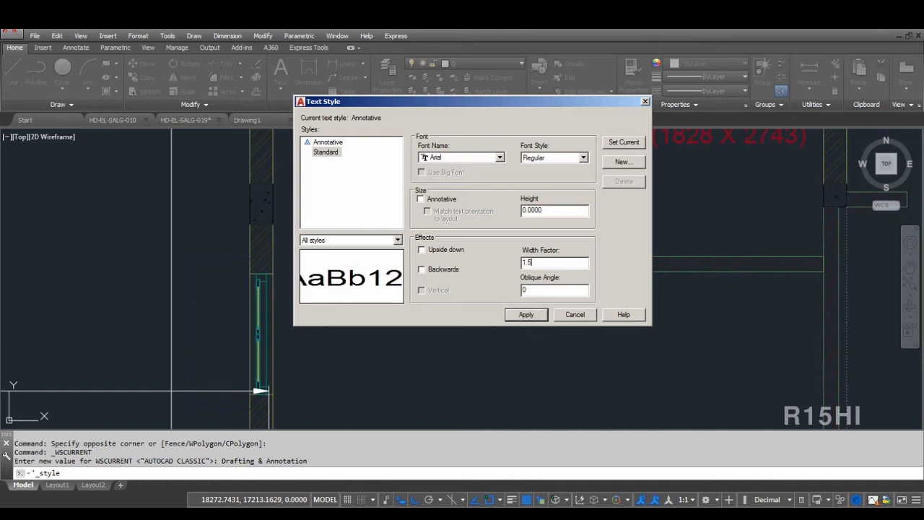
{"action": "left_click_drag", "start_coordinate": [541, 263], "coordinate": [509, 262]}
{"action": "type", "text": "1"}
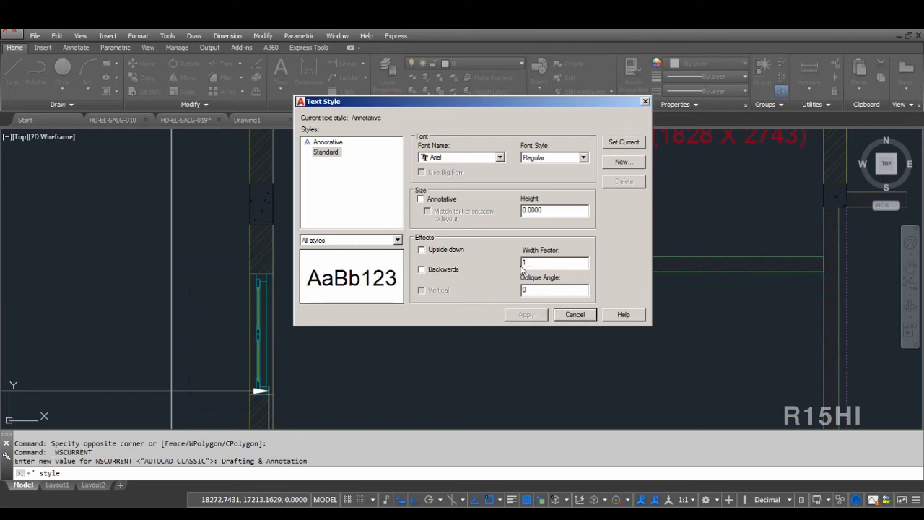
Try oblique angles of 15 and 30 on the Standard text style and clear the value.
{"action": "key", "text": "Tab"}
{"action": "type", "text": "15"}
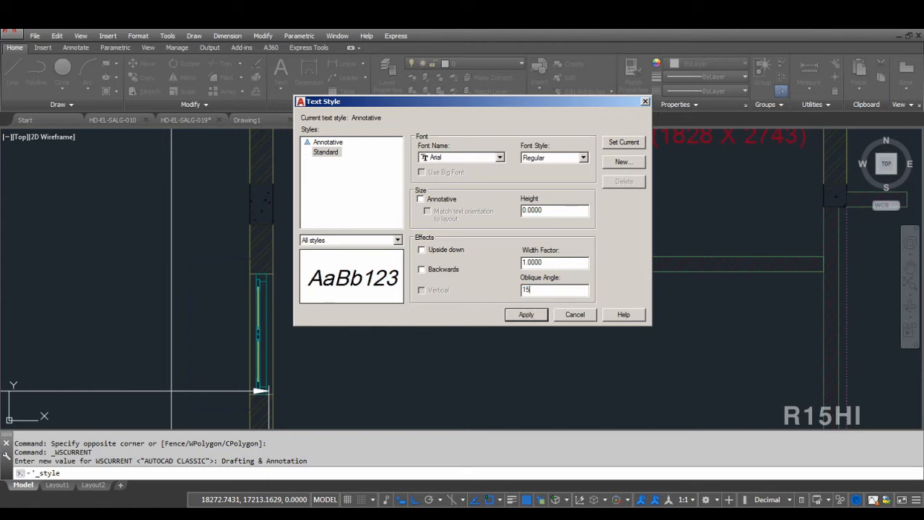
{"action": "key", "text": "BackSpace"}
{"action": "key", "text": "BackSpace"}
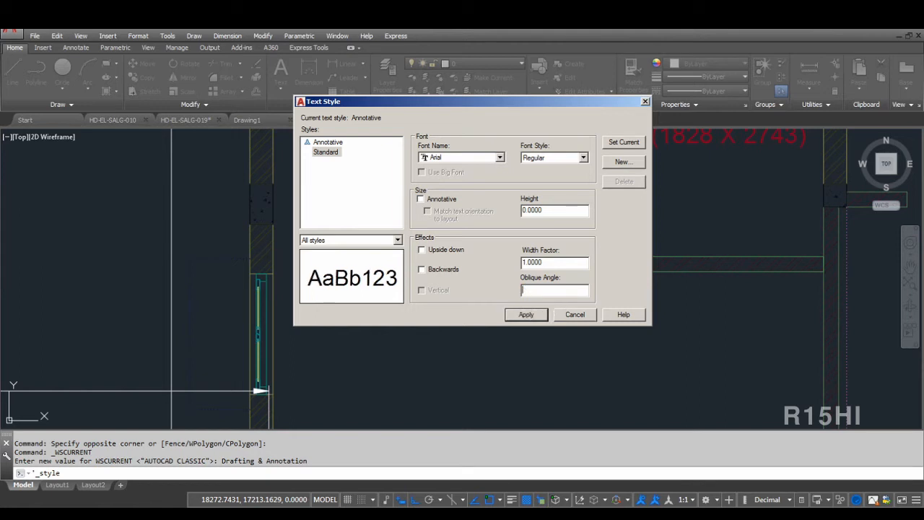
{"action": "type", "text": "30"}
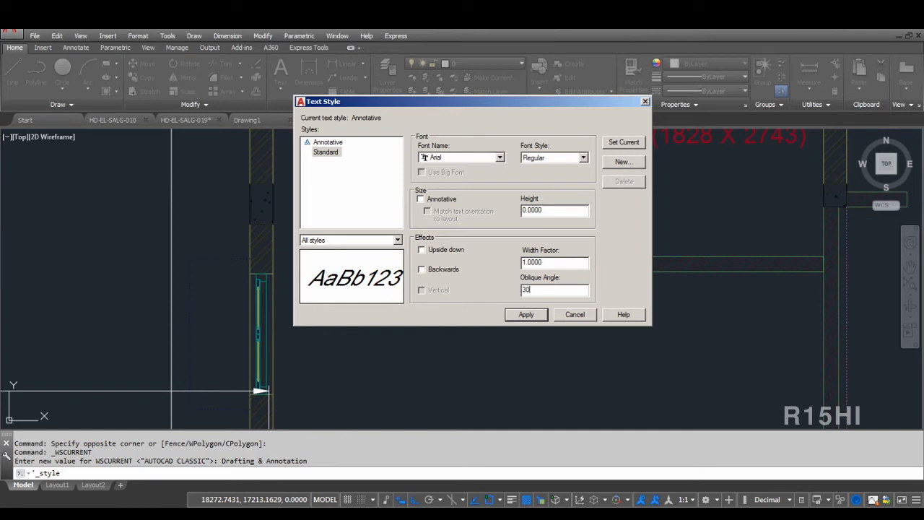
{"action": "key", "text": "BackSpace"}
{"action": "key", "text": "BackSpace"}
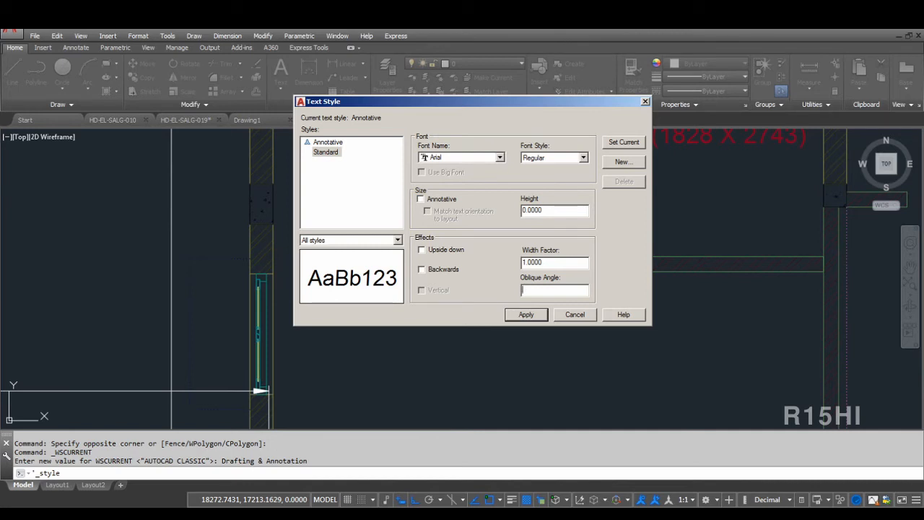
Switch to the Annotative text style without saving the Standard changes, apply a paper text height of 3.5, and close the dialog.
{"action": "left_click", "coordinate": [334, 143]}
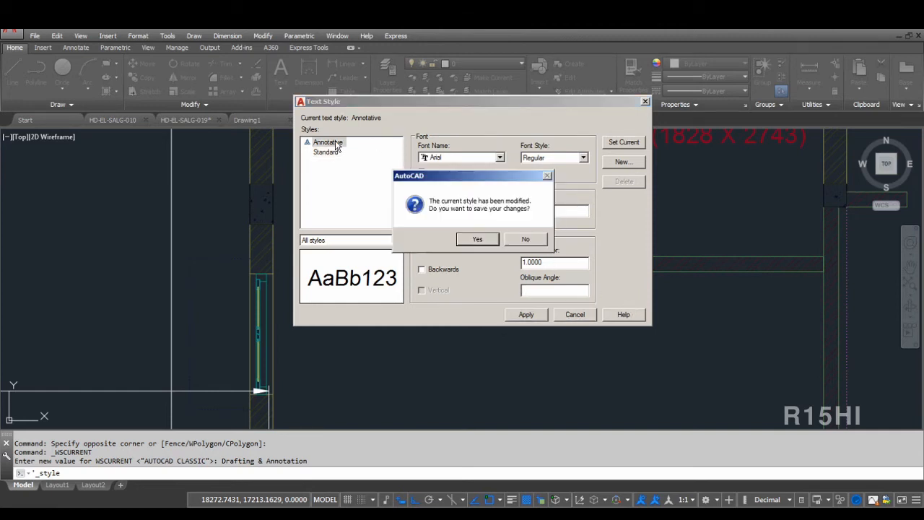
{"action": "left_click", "coordinate": [528, 239]}
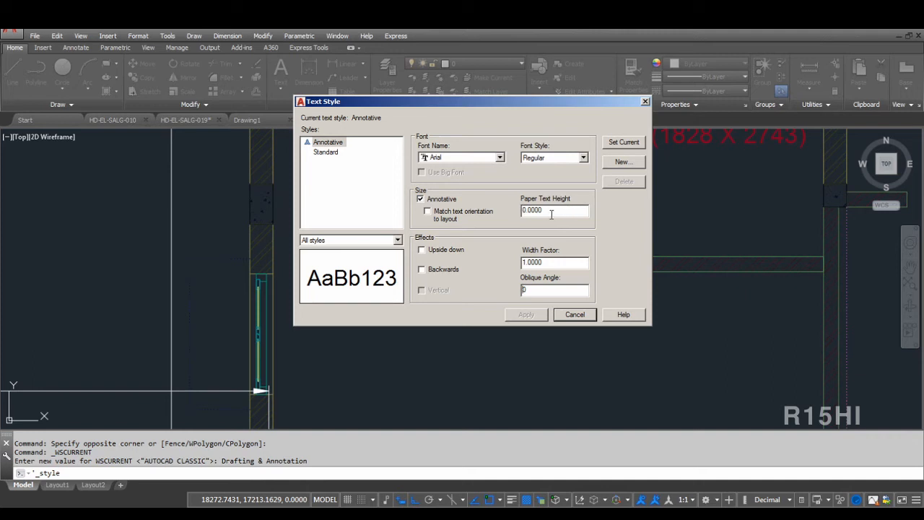
{"action": "left_click_drag", "start_coordinate": [547, 214], "coordinate": [499, 215]}
{"action": "type", "text": "3.5"}
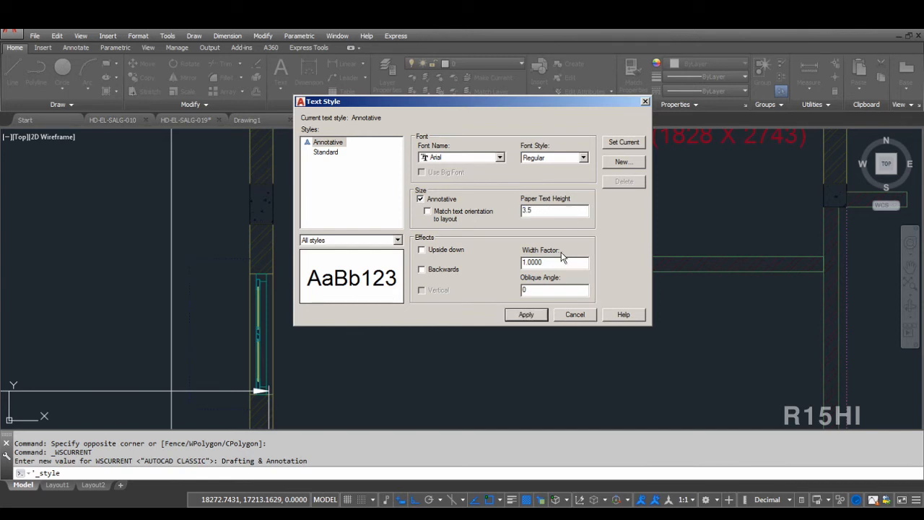
{"action": "left_click", "coordinate": [528, 313]}
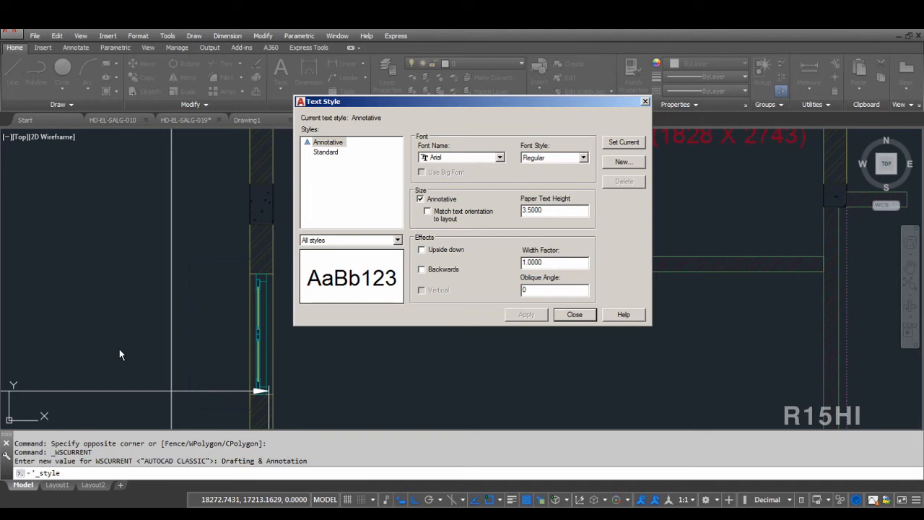
{"action": "double_click", "coordinate": [556, 211]}
{"action": "left_click", "coordinate": [575, 315]}
Select the KITCHEN room label in the floor plan, check which text style it uses, and clear the selection.
{"action": "scroll", "coordinate": [536, 320], "scroll_direction": "down", "scroll_amount": 5}
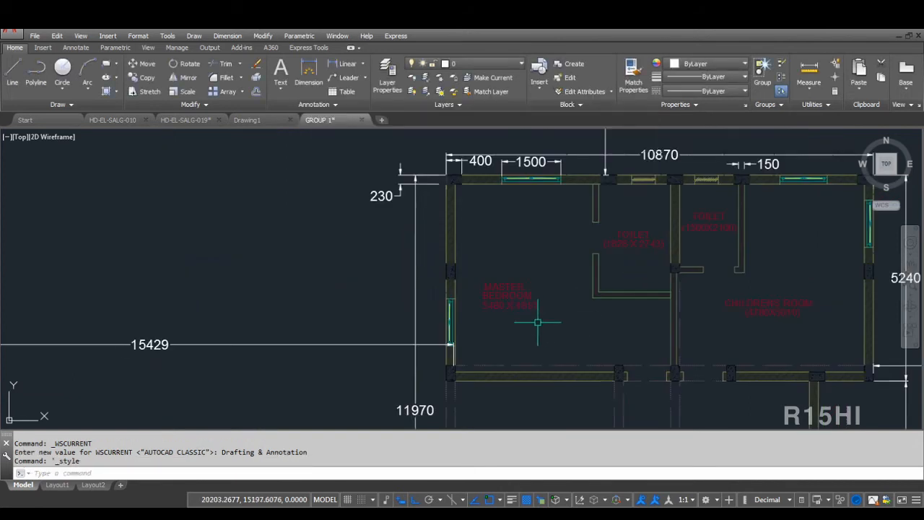
{"action": "mouse_move", "coordinate": [537, 320]}
{"action": "middle_mouse_down"}
{"action": "mouse_move", "coordinate": [342, 181]}
{"action": "mouse_move", "coordinate": [353, 216]}
{"action": "middle_mouse_up"}
{"action": "scroll", "coordinate": [353, 216], "scroll_direction": "down", "scroll_amount": 4}
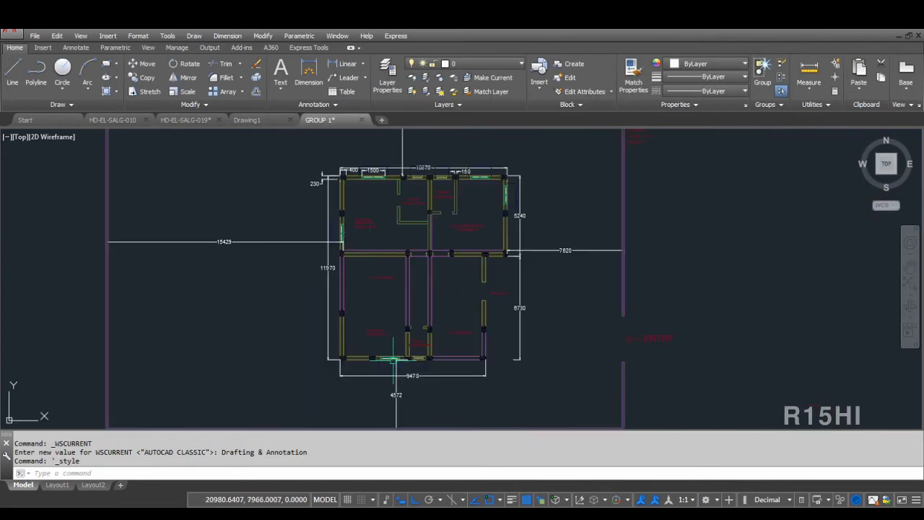
{"action": "scroll", "coordinate": [376, 360], "scroll_direction": "up", "scroll_amount": 6}
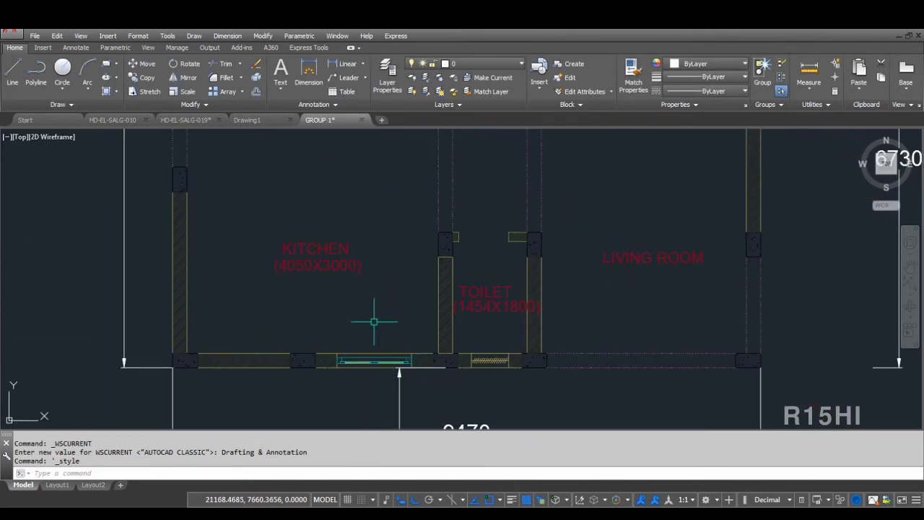
{"action": "scroll", "coordinate": [374, 320], "scroll_direction": "up", "scroll_amount": 2}
{"action": "scroll", "coordinate": [397, 332], "scroll_direction": "down", "scroll_amount": 6}
{"action": "scroll", "coordinate": [384, 325], "scroll_direction": "up", "scroll_amount": 5}
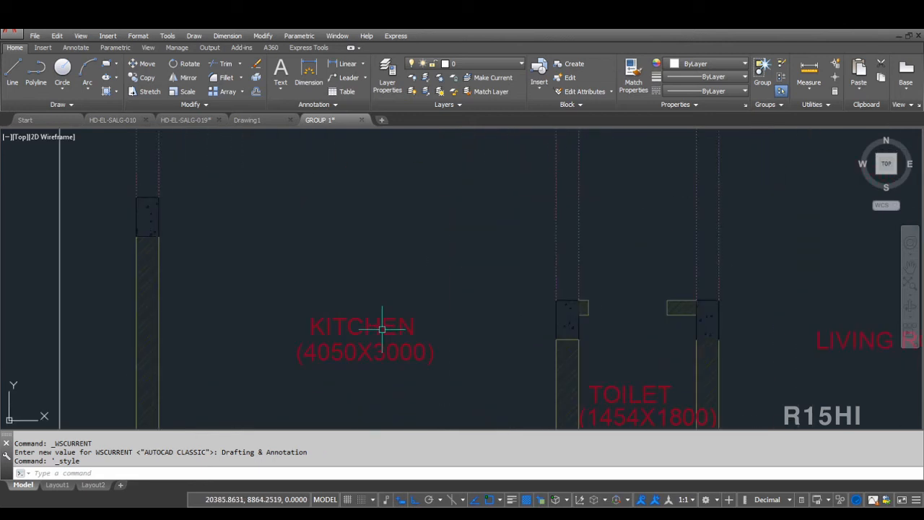
{"action": "left_click", "coordinate": [430, 304]}
{"action": "left_click", "coordinate": [361, 345]}
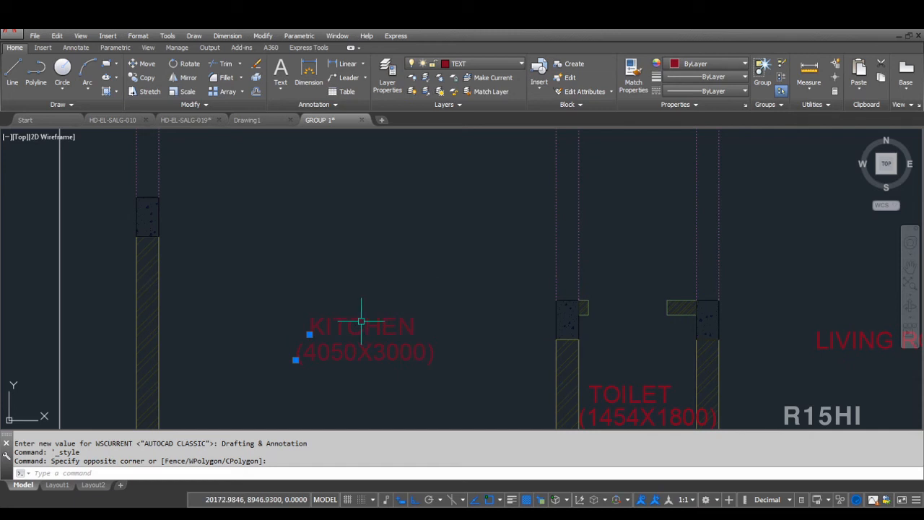
{"action": "key", "text": "Escape"}
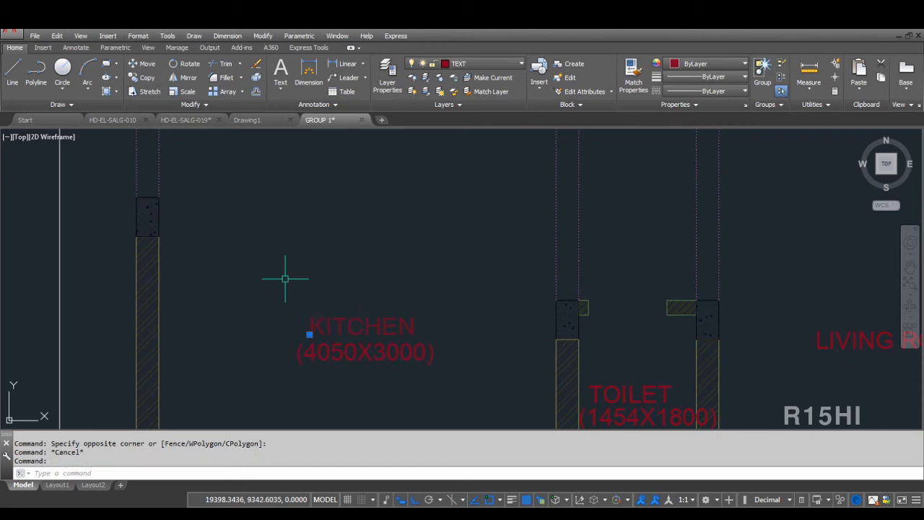
{"action": "left_click", "coordinate": [315, 105]}
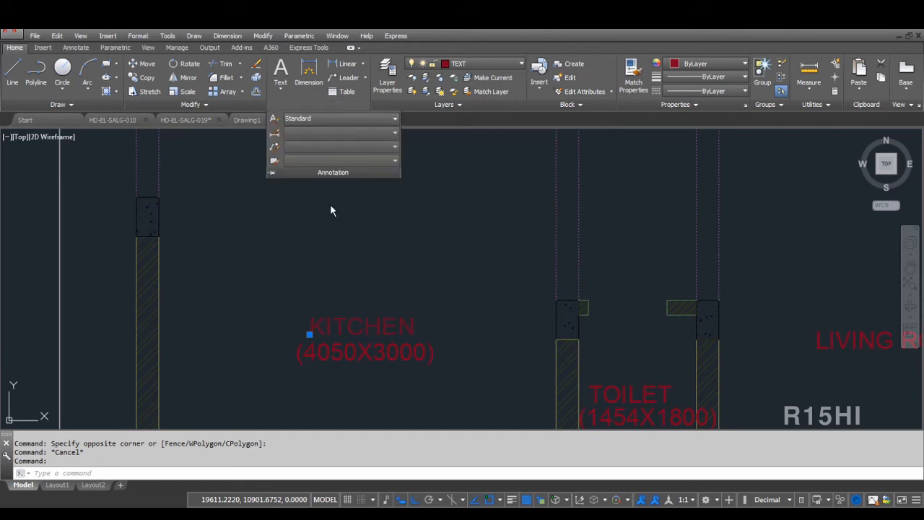
{"action": "key", "text": "Escape"}
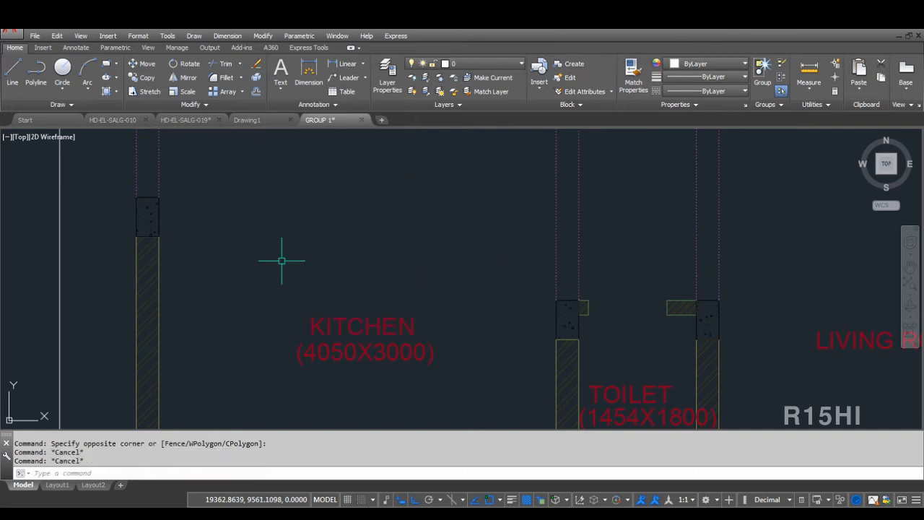
Check the drawing's current annotation styles, reselect the KITCHEN label, and open its properties to examine the text settings.
{"action": "left_click", "coordinate": [334, 105]}
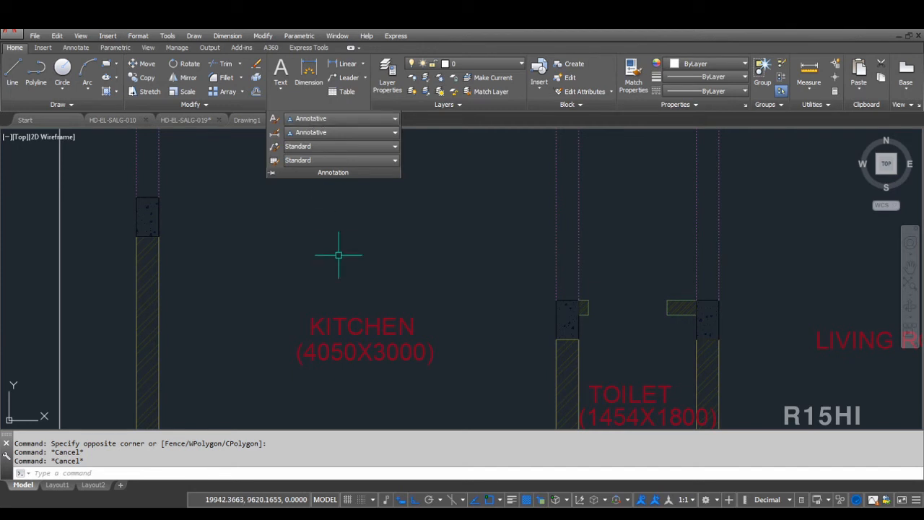
{"action": "left_click", "coordinate": [320, 289]}
{"action": "left_click", "coordinate": [316, 291]}
{"action": "left_click", "coordinate": [340, 326]}
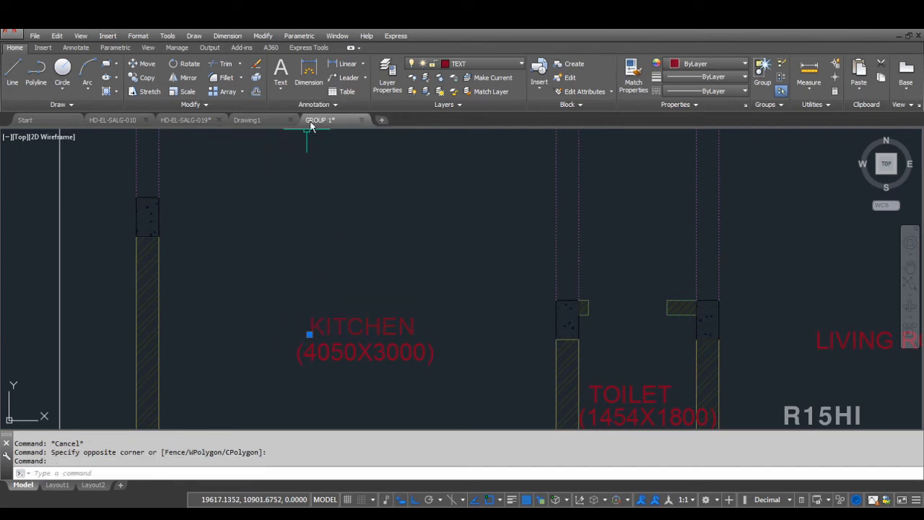
{"action": "left_click", "coordinate": [322, 105]}
{"action": "left_click", "coordinate": [288, 278]}
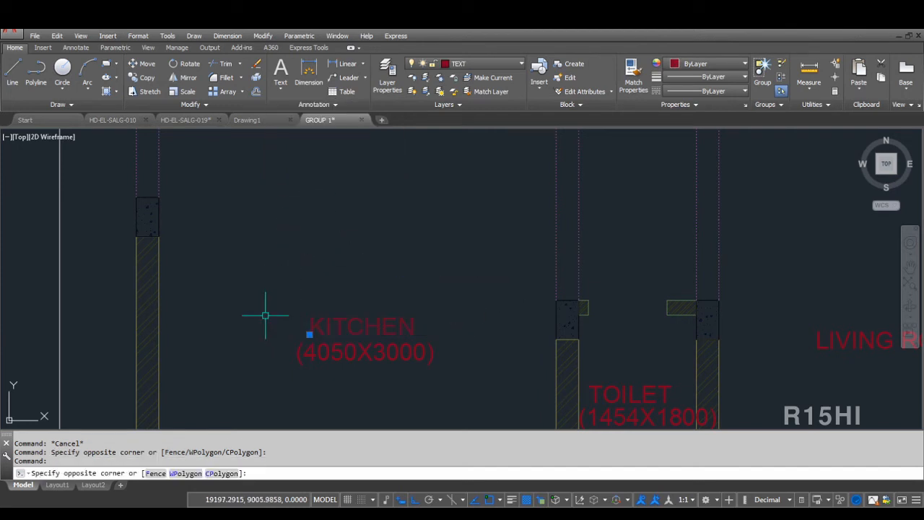
{"action": "left_click", "coordinate": [265, 316]}
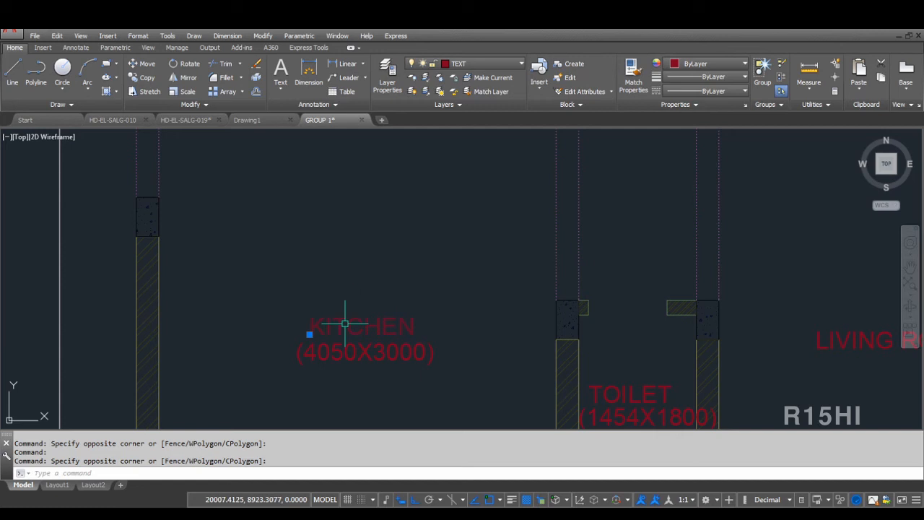
{"action": "type", "text": "pr"}
{"action": "key", "text": "Return"}
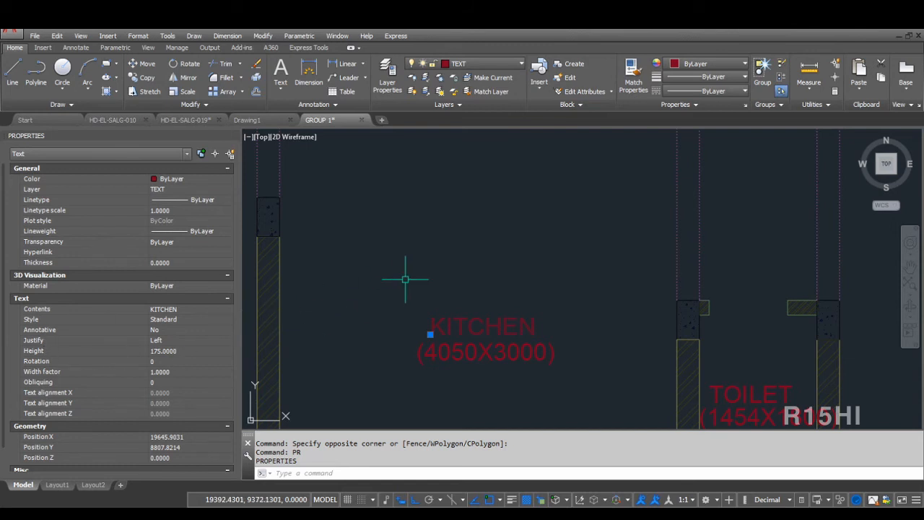
Clear the KITCHEN label selection, switch to Calculator to multiply 50 by 4, and return to the drawing.
{"action": "key", "text": "Escape"}
{"action": "key", "text": "Escape"}
{"action": "scroll", "coordinate": [410, 282], "scroll_direction": "down", "scroll_amount": 3}
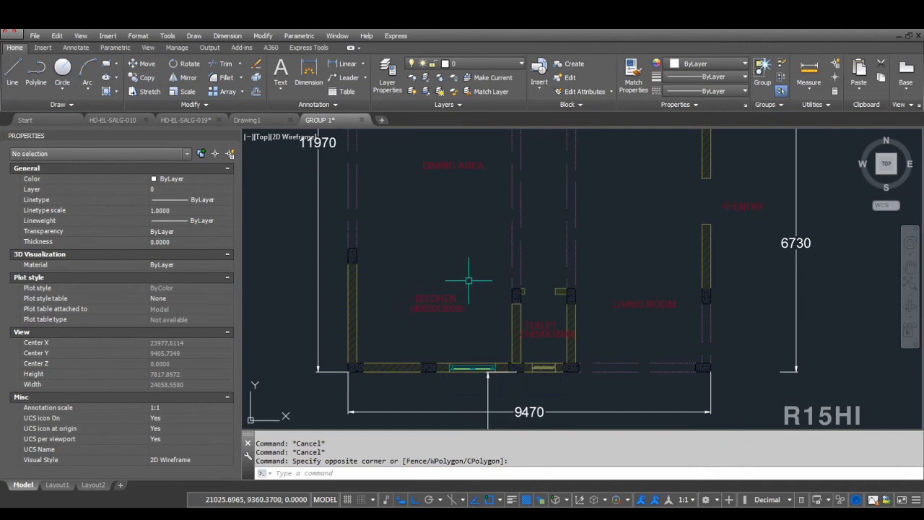
{"action": "scroll", "coordinate": [438, 260], "scroll_direction": "down", "scroll_amount": 2}
{"action": "scroll", "coordinate": [438, 265], "scroll_direction": "down", "scroll_amount": 2}
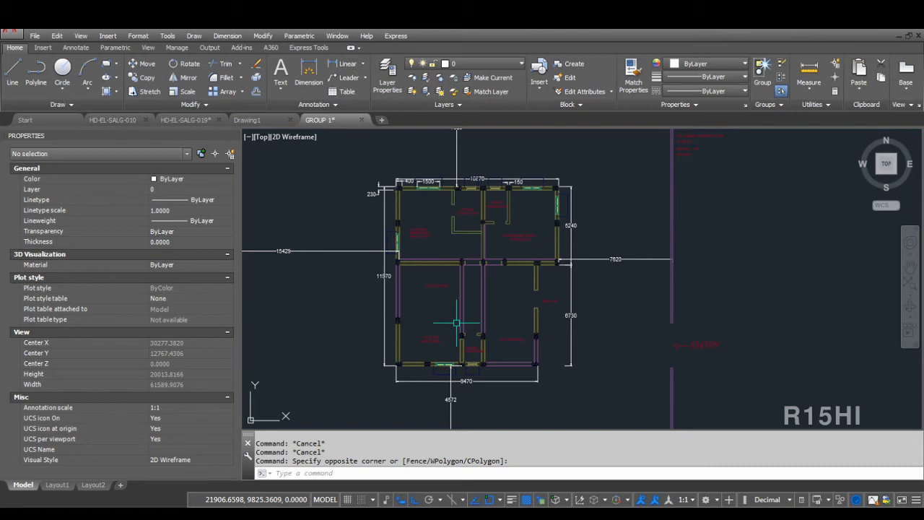
{"action": "scroll", "coordinate": [429, 327], "scroll_direction": "up", "scroll_amount": 10}
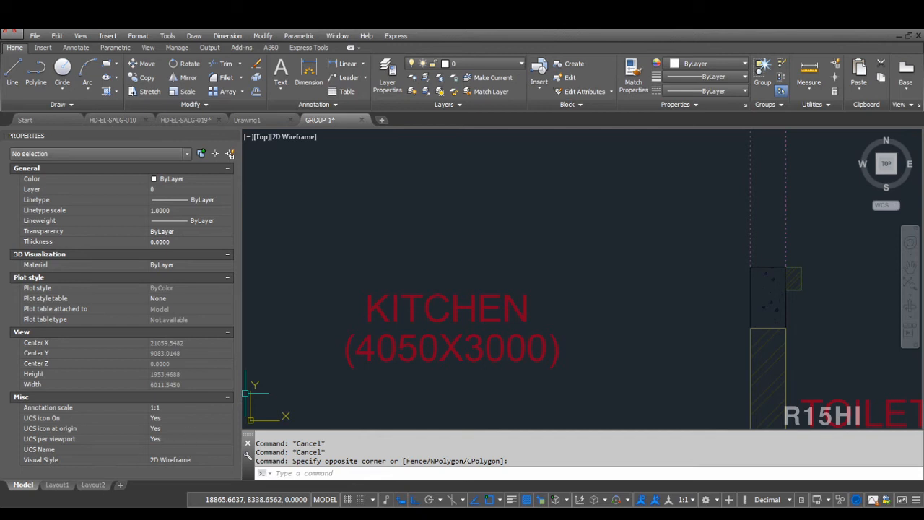
{"action": "key", "text": "alt+Tab"}
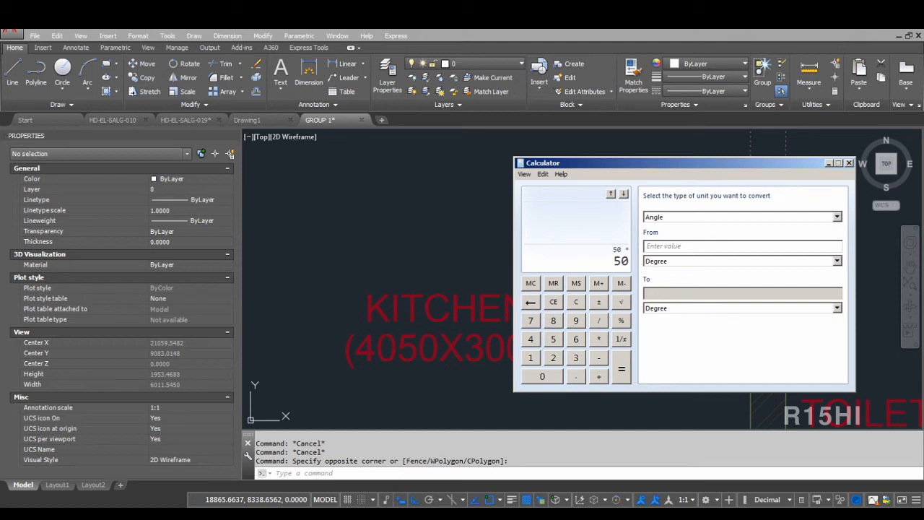
{"action": "key", "text": "Return"}
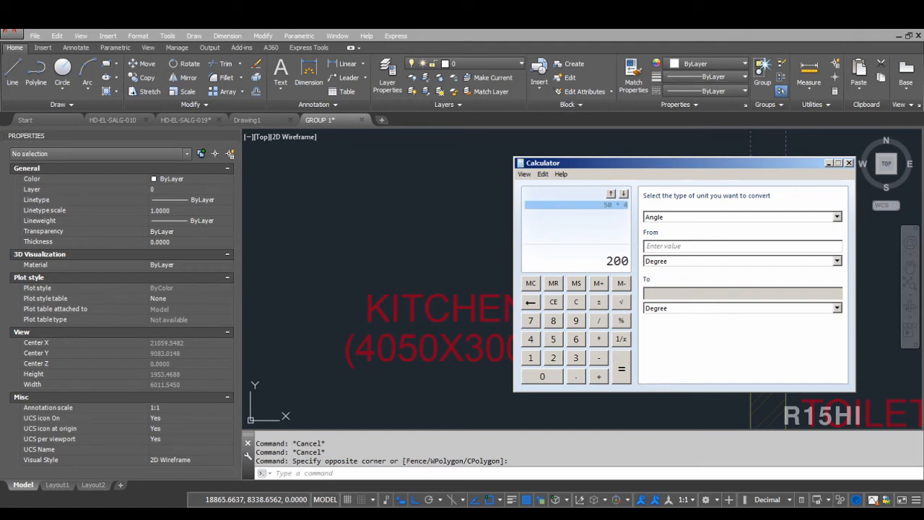
{"action": "left_click", "coordinate": [343, 256]}
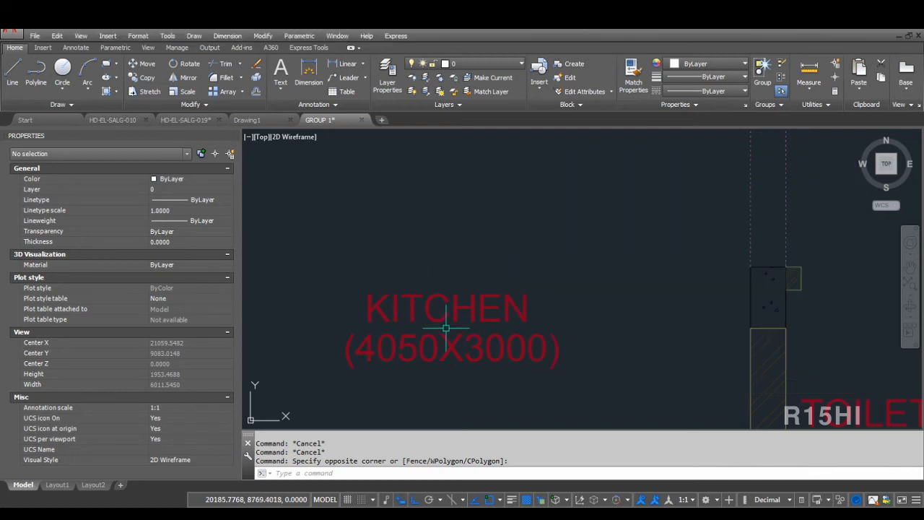
{"action": "scroll", "coordinate": [428, 313], "scroll_direction": "down", "scroll_amount": 2}
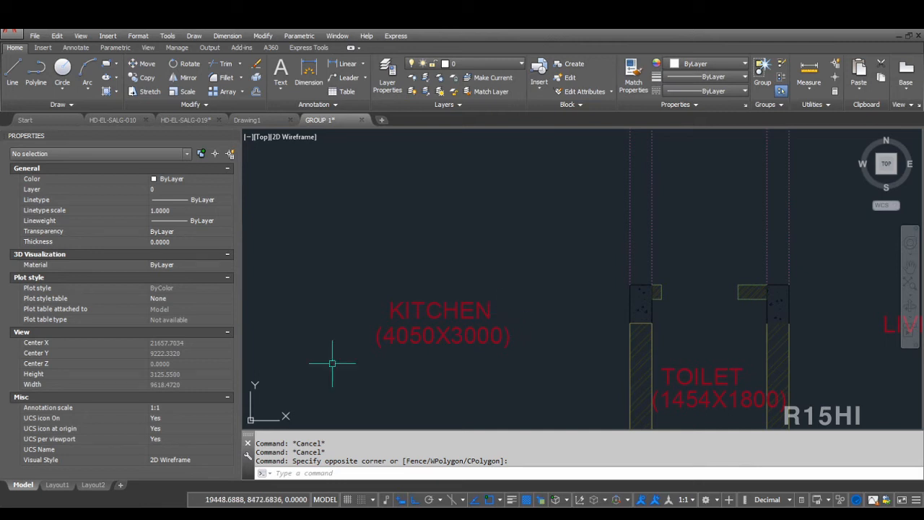
Add a new layout to the drawing and open its page setup for modification.
{"action": "left_click", "coordinate": [121, 488]}
{"action": "left_click", "coordinate": [123, 486]}
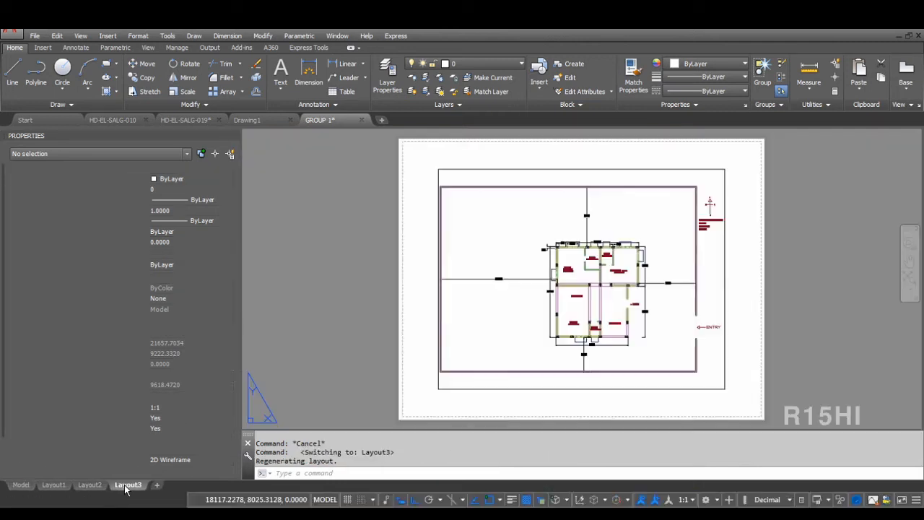
{"action": "middle_click_drag", "start_coordinate": [396, 373], "coordinate": [351, 350]}
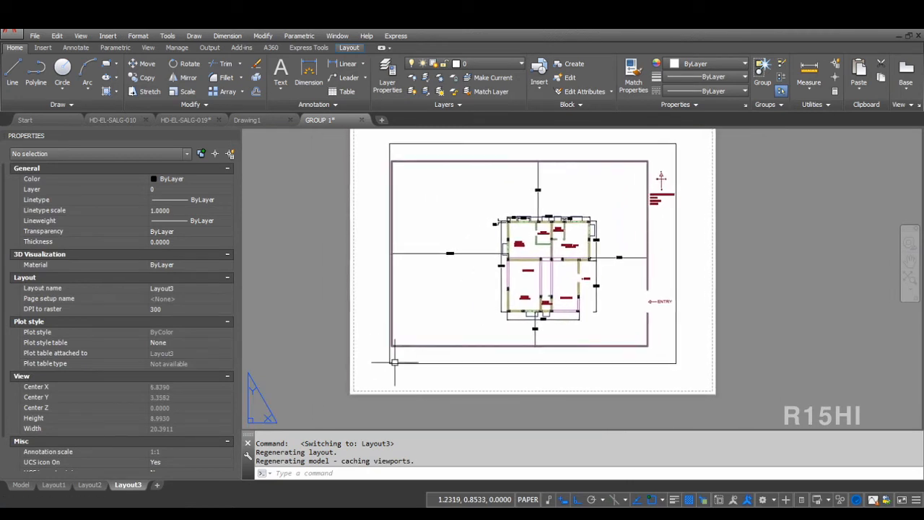
{"action": "right_click", "coordinate": [129, 487]}
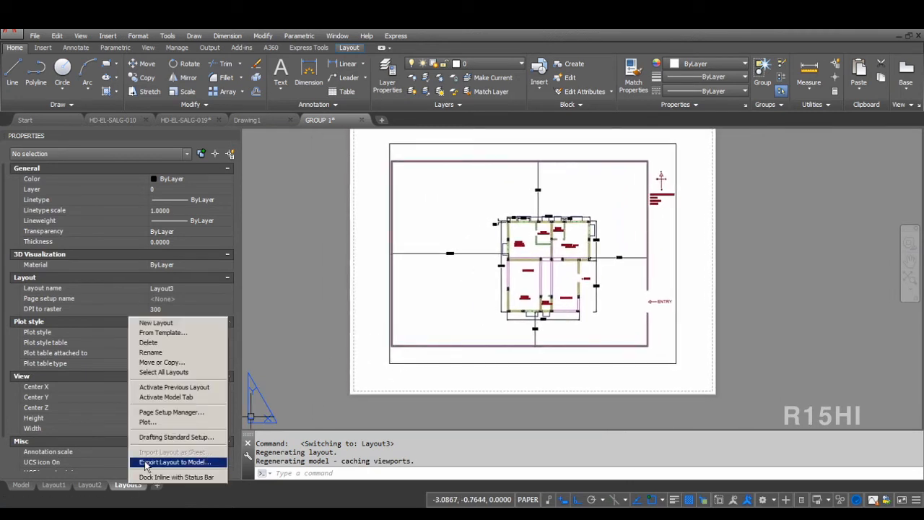
{"action": "left_click", "coordinate": [178, 409]}
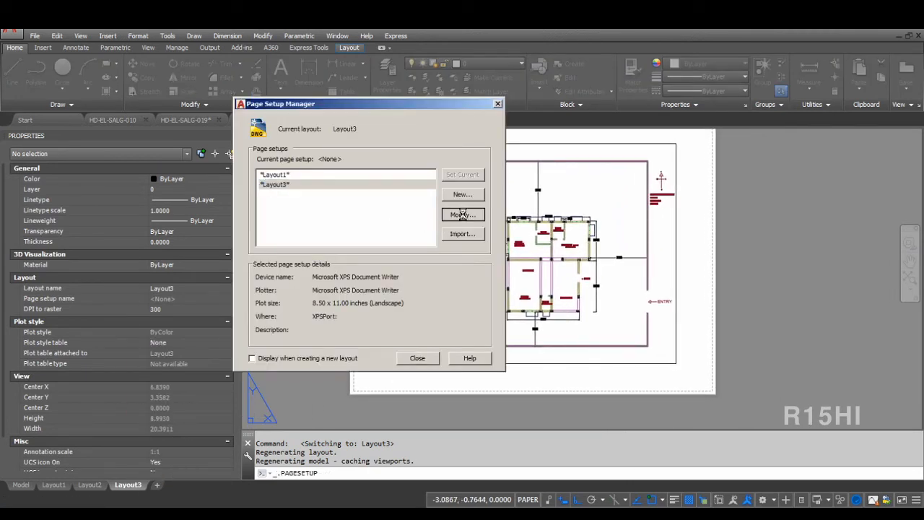
{"action": "left_click", "coordinate": [463, 214]}
Set the new layout's plot units to mm and its plot scale to 1:1.
{"action": "left_click", "coordinate": [363, 153]}
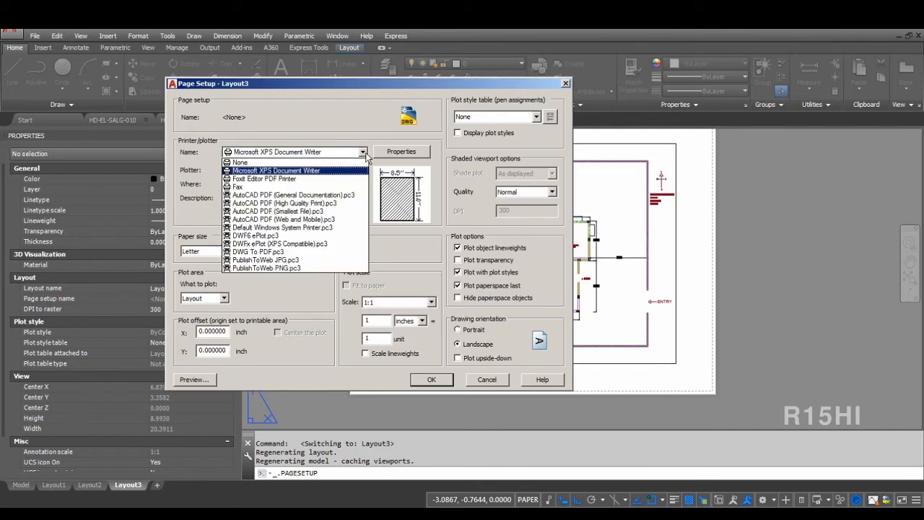
{"action": "left_click", "coordinate": [365, 152]}
{"action": "left_click", "coordinate": [423, 321]}
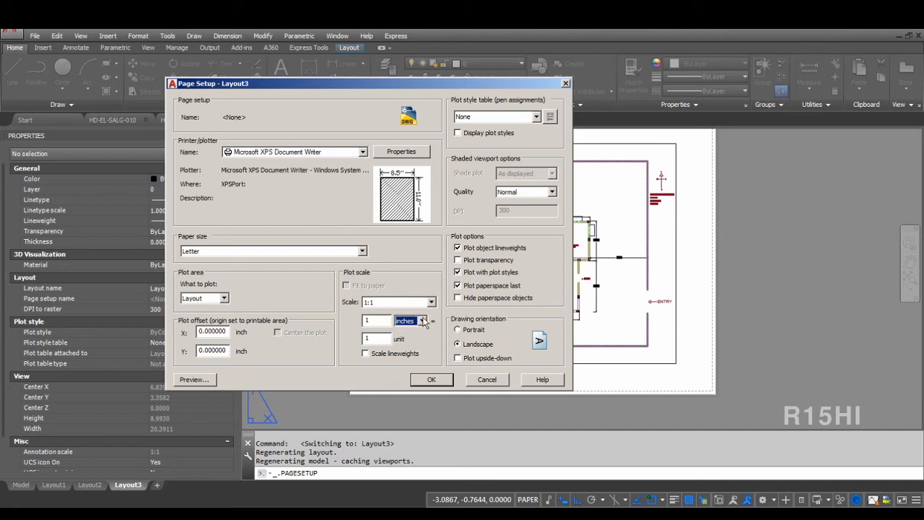
{"action": "left_click", "coordinate": [423, 321]}
{"action": "left_click", "coordinate": [405, 336]}
{"action": "left_click", "coordinate": [431, 302]}
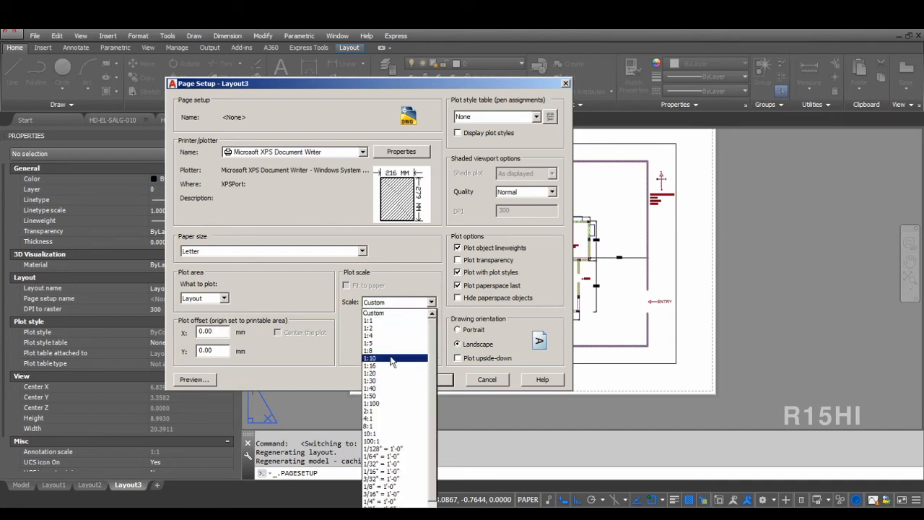
{"action": "left_click", "coordinate": [399, 321]}
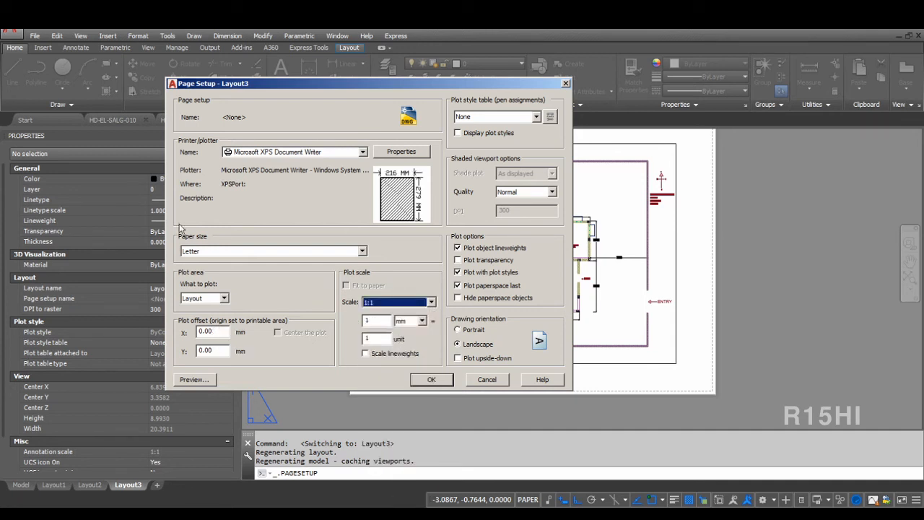
Assign the DWG To PDF.pc3 plotter and ISO full bleed A3 (420.00 x 297.00 MM) paper to the layout, and save the page setup.
{"action": "left_click", "coordinate": [261, 251]}
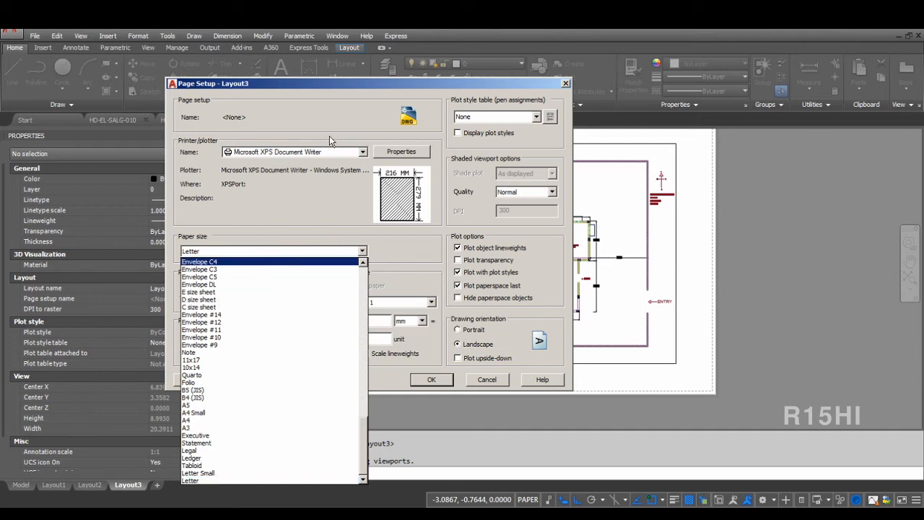
{"action": "left_click", "coordinate": [330, 137]}
{"action": "left_click", "coordinate": [325, 151]}
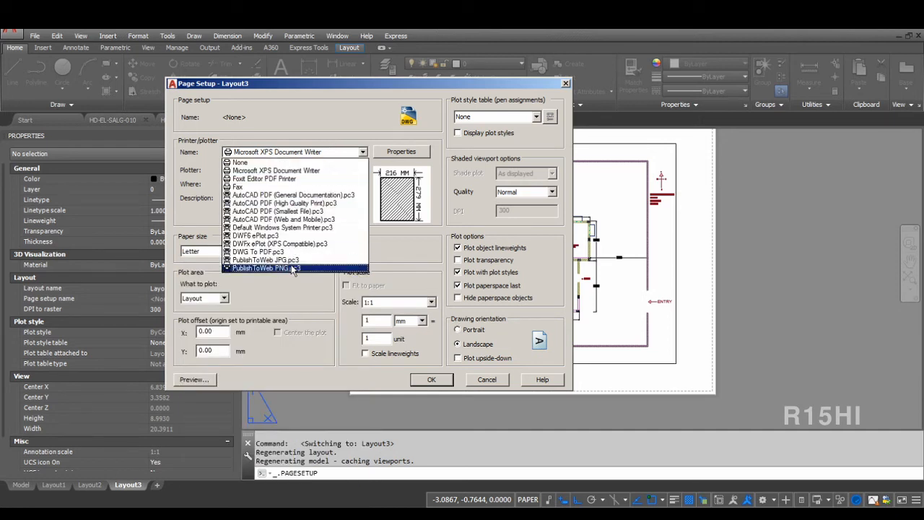
{"action": "left_click", "coordinate": [281, 252]}
{"action": "left_click", "coordinate": [279, 258]}
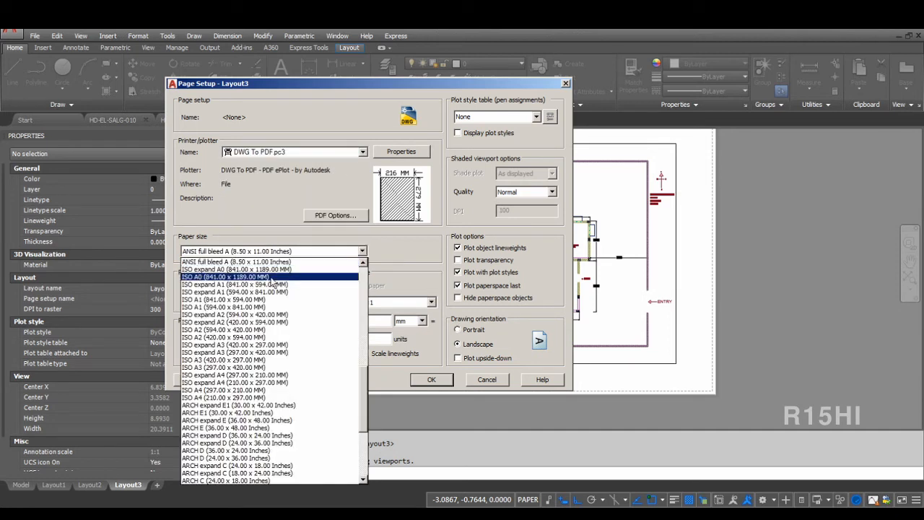
{"action": "scroll", "coordinate": [246, 340], "scroll_direction": "up", "scroll_amount": 10}
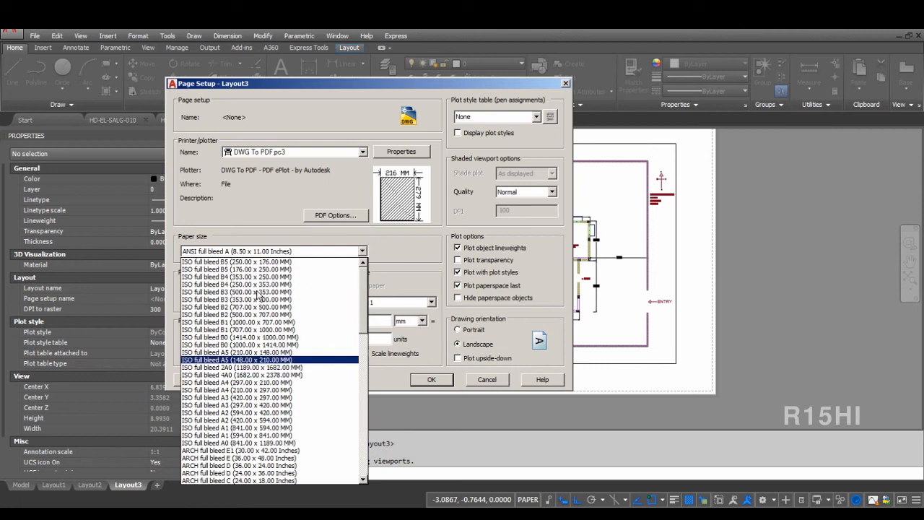
{"action": "left_click", "coordinate": [260, 398]}
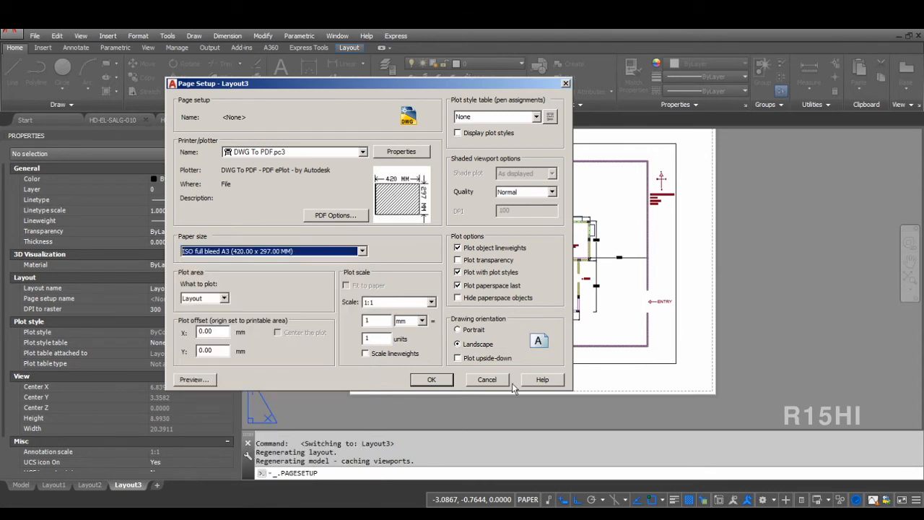
{"action": "left_click", "coordinate": [431, 380]}
{"action": "left_click", "coordinate": [417, 359]}
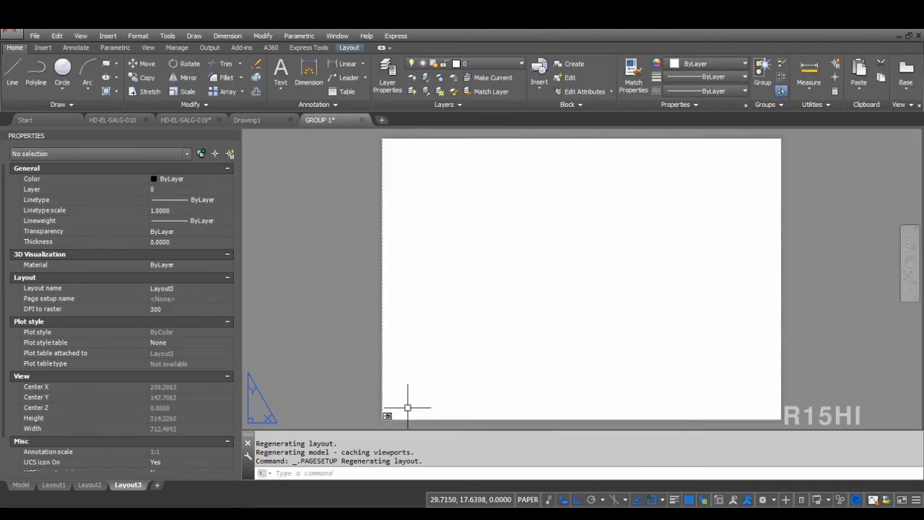
Stretch the tiny viewport with ortho off until it fills the A3 sheet, about 416 by 294 mm.
{"action": "left_click", "coordinate": [384, 416]}
{"action": "left_click", "coordinate": [388, 416]}
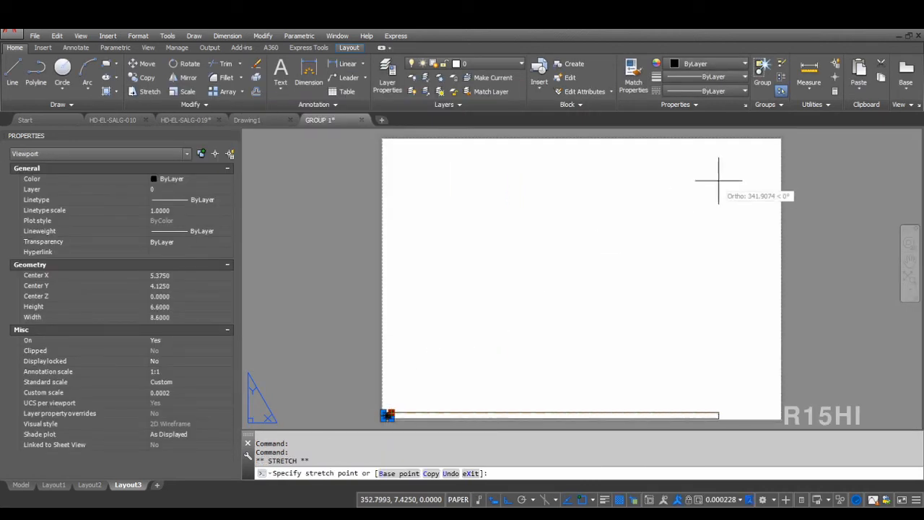
{"action": "key", "text": "F8"}
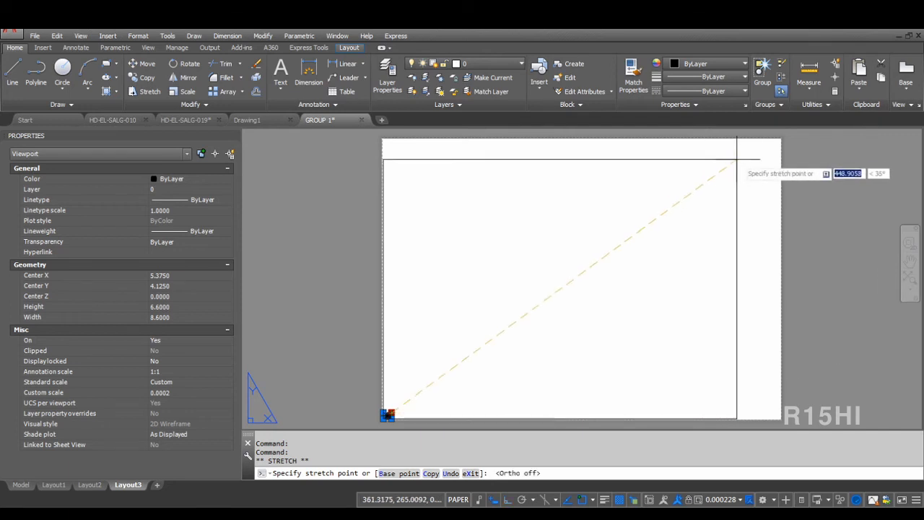
{"action": "scroll", "coordinate": [723, 154], "scroll_direction": "up", "scroll_amount": 2}
{"action": "scroll", "coordinate": [464, 200], "scroll_direction": "down", "scroll_amount": 5}
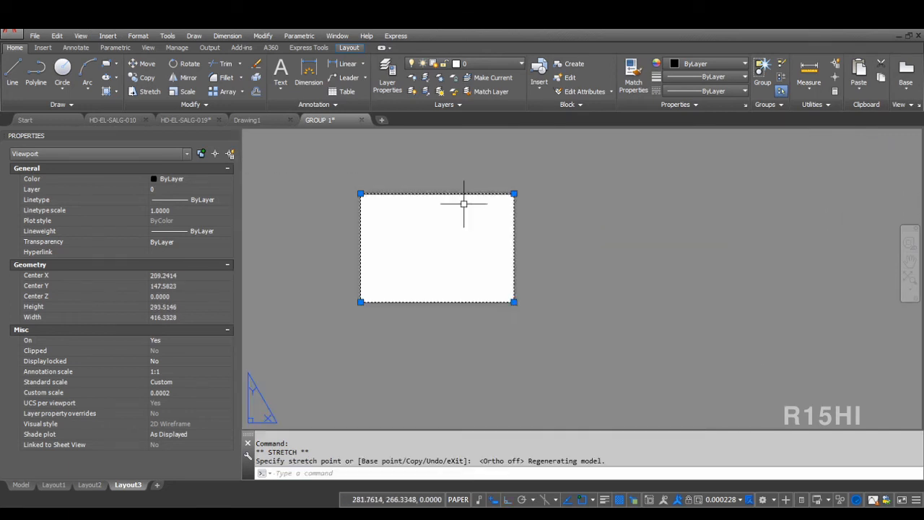
Activate the viewport, set its scale to 1:50, center the house plan in it, and return to paper space.
{"action": "double_click", "coordinate": [423, 248]}
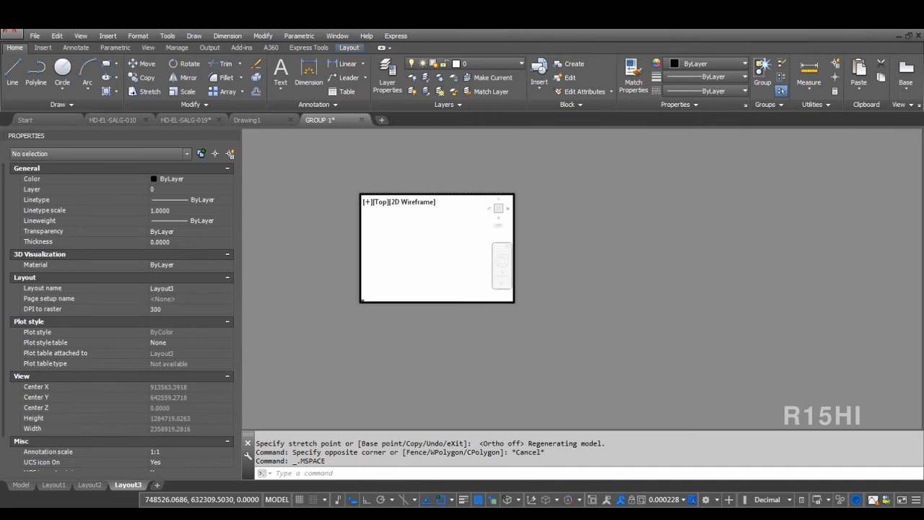
{"action": "middle_click", "coordinate": [423, 247]}
{"action": "middle_click", "coordinate": [423, 248]}
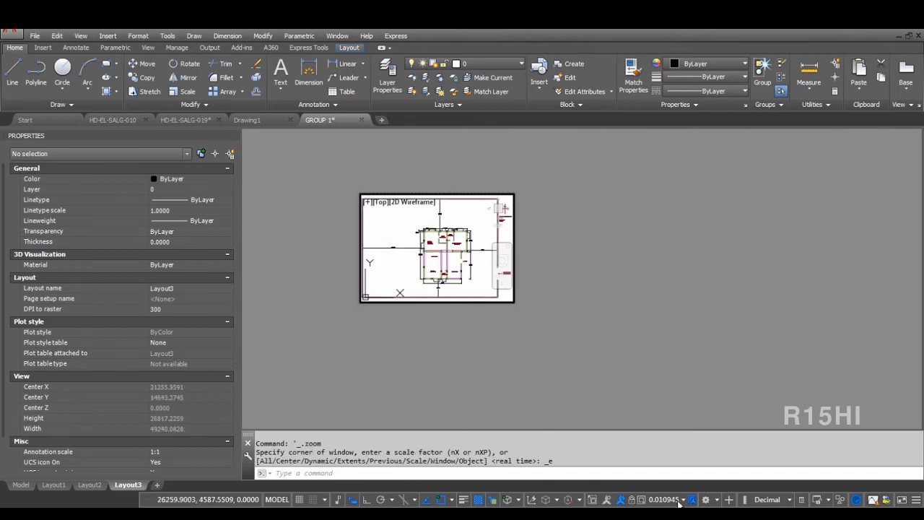
{"action": "left_click", "coordinate": [675, 302]}
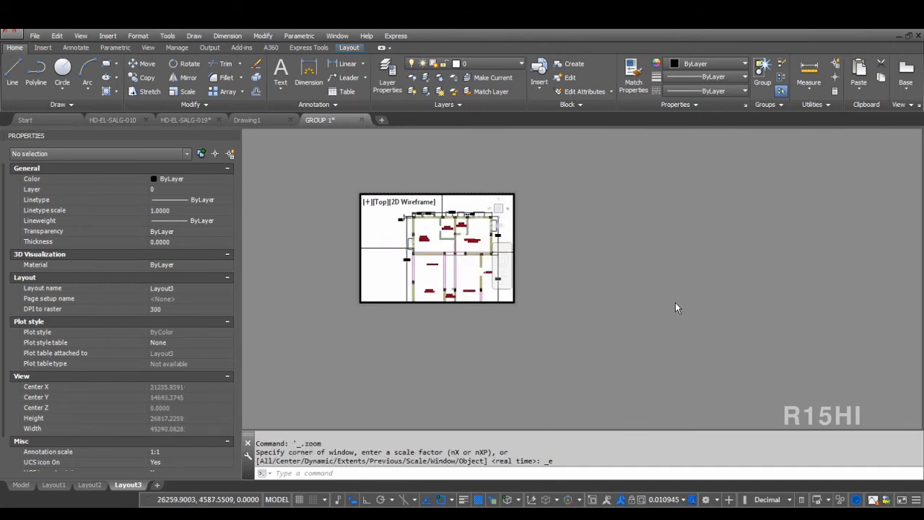
{"action": "middle_click_drag", "start_coordinate": [449, 280], "coordinate": [433, 262]}
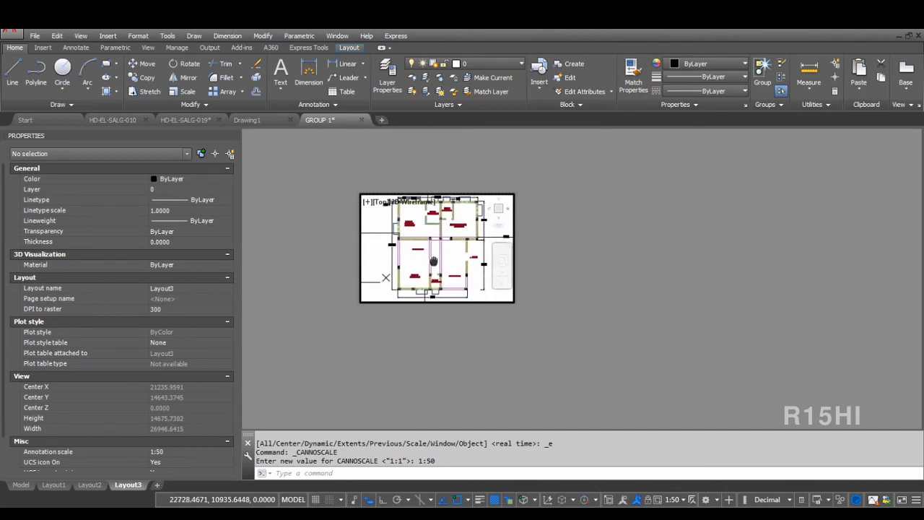
{"action": "double_click", "coordinate": [633, 291]}
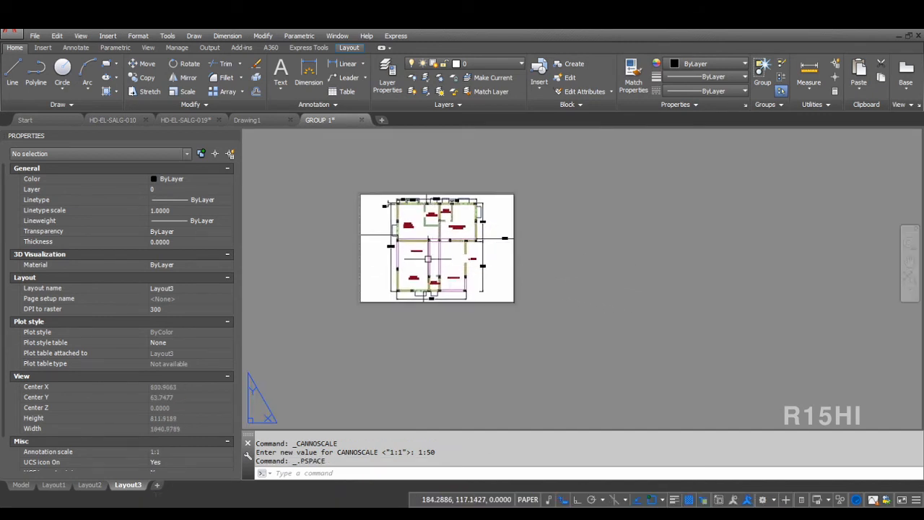
Dimension the height of the letter K in the KITCHEN label on the layout, placing the vertical dimension beside the letter.
{"action": "scroll", "coordinate": [434, 256], "scroll_direction": "up", "scroll_amount": 7}
{"action": "middle_click_drag", "start_coordinate": [453, 259], "coordinate": [509, 287]}
{"action": "scroll", "coordinate": [509, 286], "scroll_direction": "down", "scroll_amount": 2}
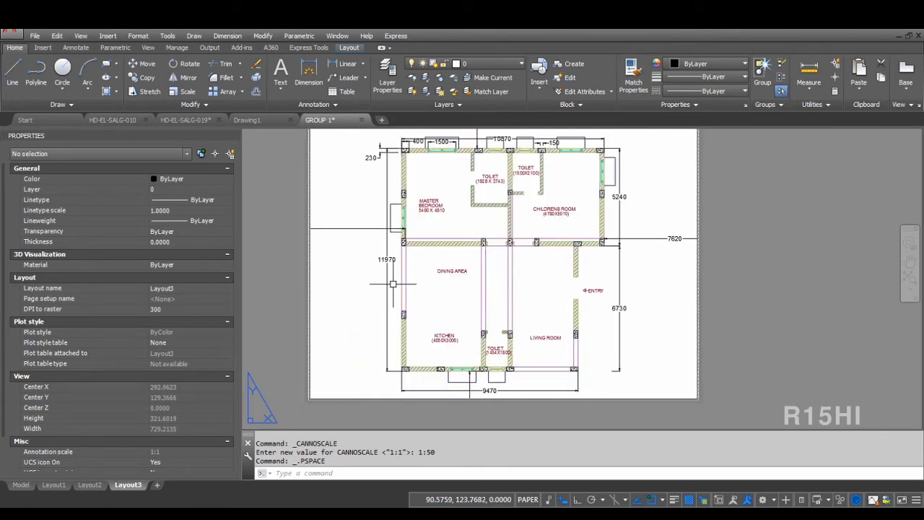
{"action": "mouse_move", "coordinate": [393, 285]}
{"action": "middle_mouse_down"}
{"action": "mouse_move", "coordinate": [375, 325]}
{"action": "mouse_move", "coordinate": [390, 302]}
{"action": "middle_mouse_up"}
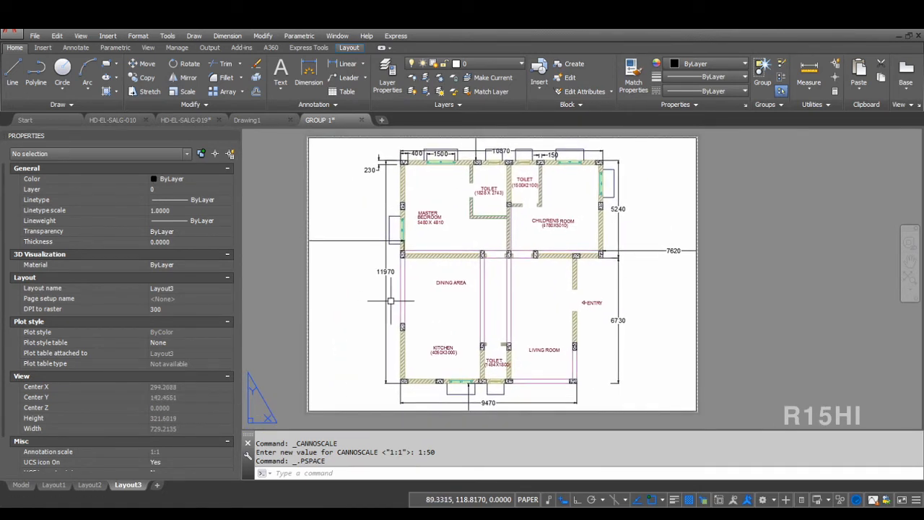
{"action": "middle_click_drag", "start_coordinate": [573, 336], "coordinate": [598, 330]}
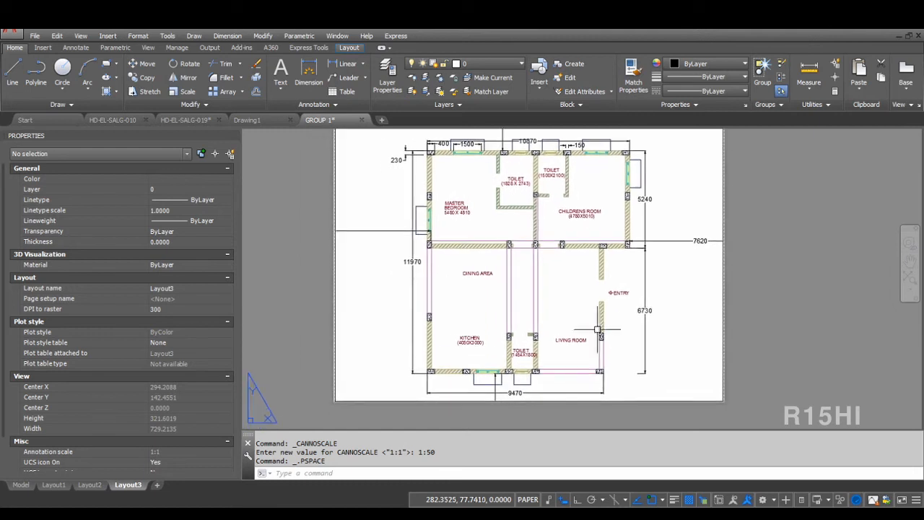
{"action": "scroll", "coordinate": [468, 360], "scroll_direction": "up", "scroll_amount": 10}
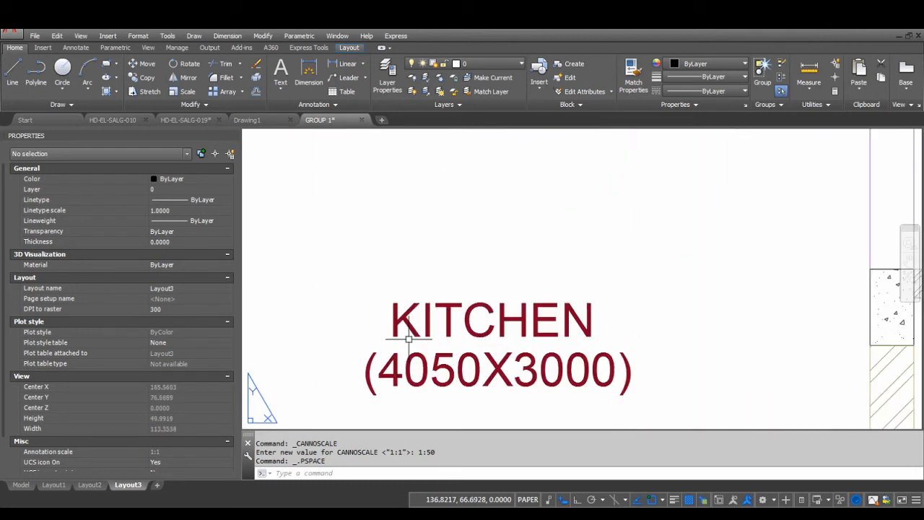
{"action": "scroll", "coordinate": [482, 296], "scroll_direction": "up", "scroll_amount": 2}
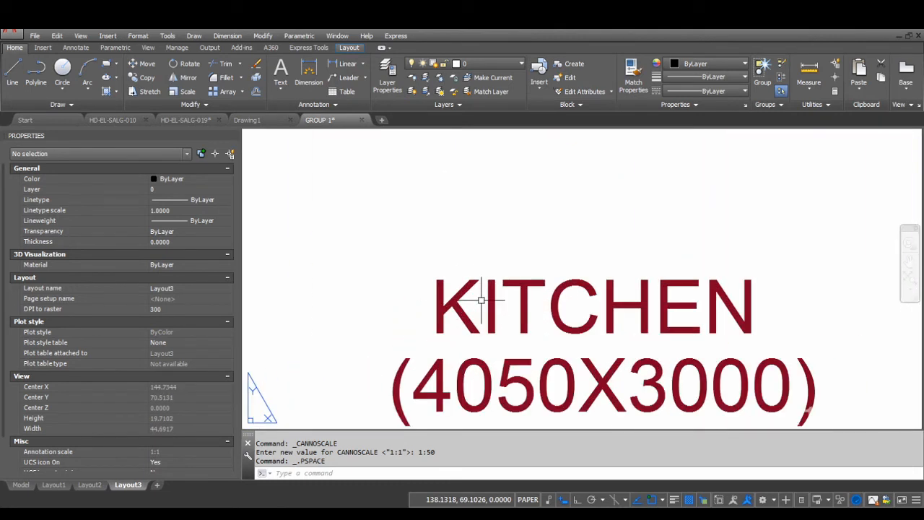
{"action": "left_click", "coordinate": [343, 65]}
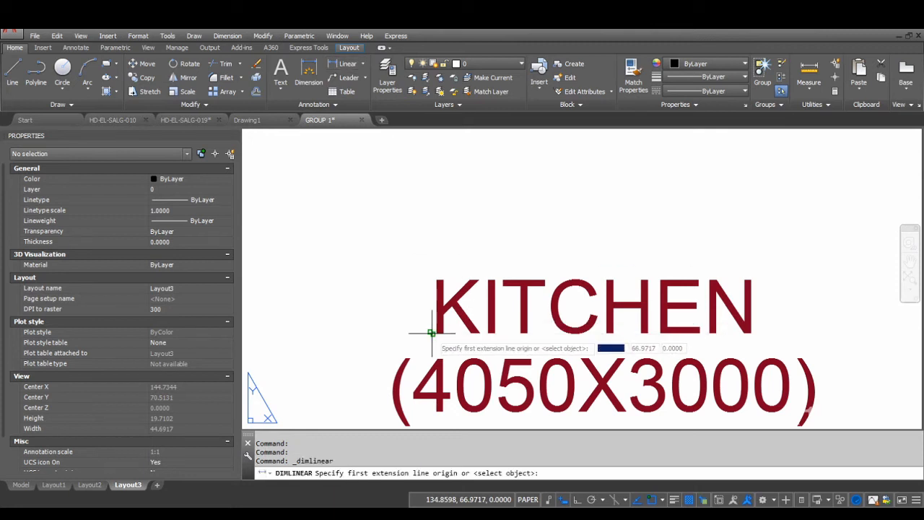
{"action": "scroll", "coordinate": [442, 337], "scroll_direction": "up", "scroll_amount": 5}
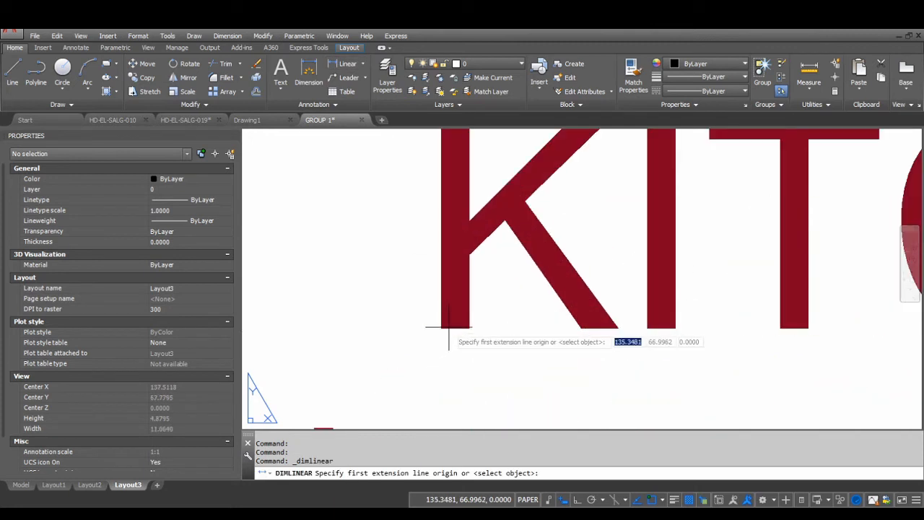
{"action": "left_click", "coordinate": [452, 329]}
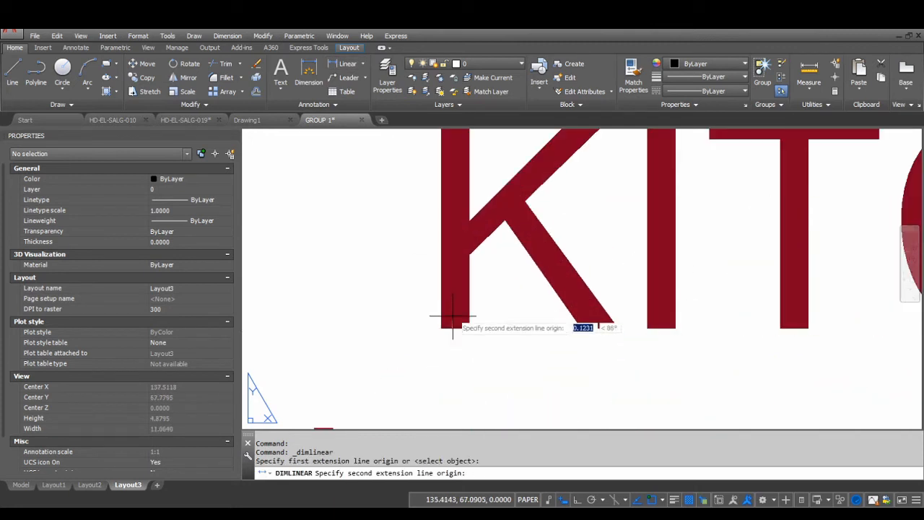
{"action": "scroll", "coordinate": [437, 202], "scroll_direction": "down", "scroll_amount": 3}
{"action": "scroll", "coordinate": [454, 307], "scroll_direction": "up", "scroll_amount": 5}
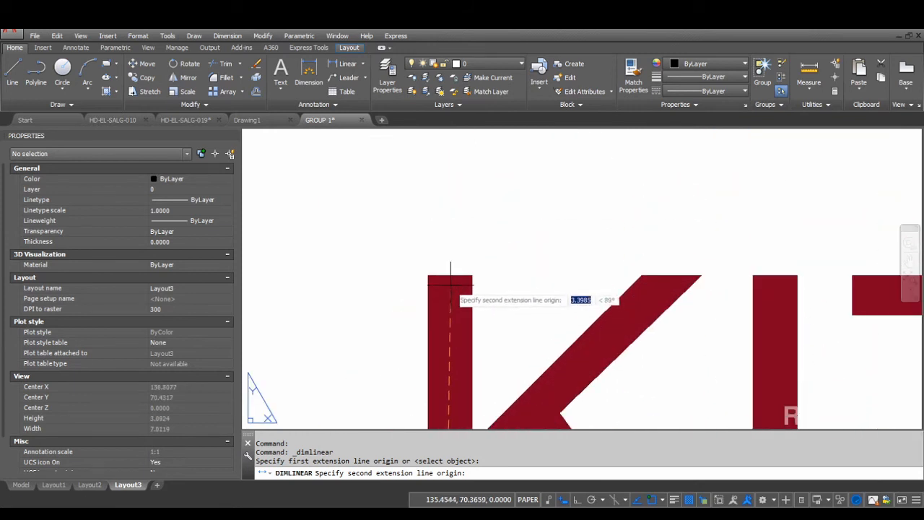
{"action": "left_click", "coordinate": [449, 275]}
{"action": "scroll", "coordinate": [433, 268], "scroll_direction": "down", "scroll_amount": 3}
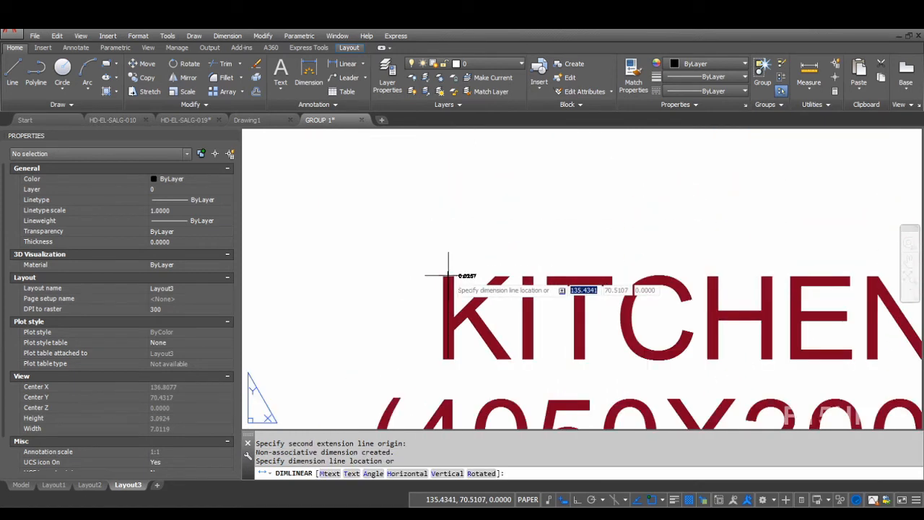
{"action": "left_click", "coordinate": [406, 313]}
{"action": "scroll", "coordinate": [405, 324], "scroll_direction": "up", "scroll_amount": 3}
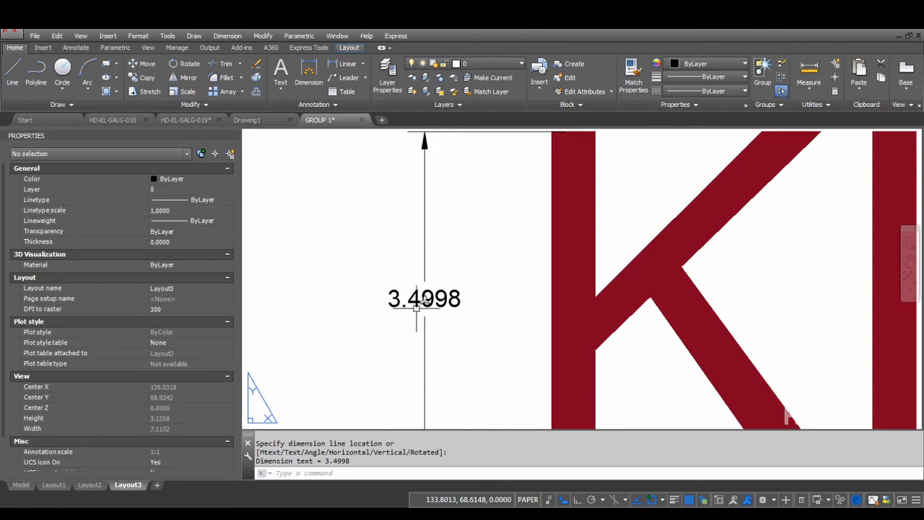
Erase the height dimension beside the KITCHEN label and switch to model space.
{"action": "left_click", "coordinate": [424, 300]}
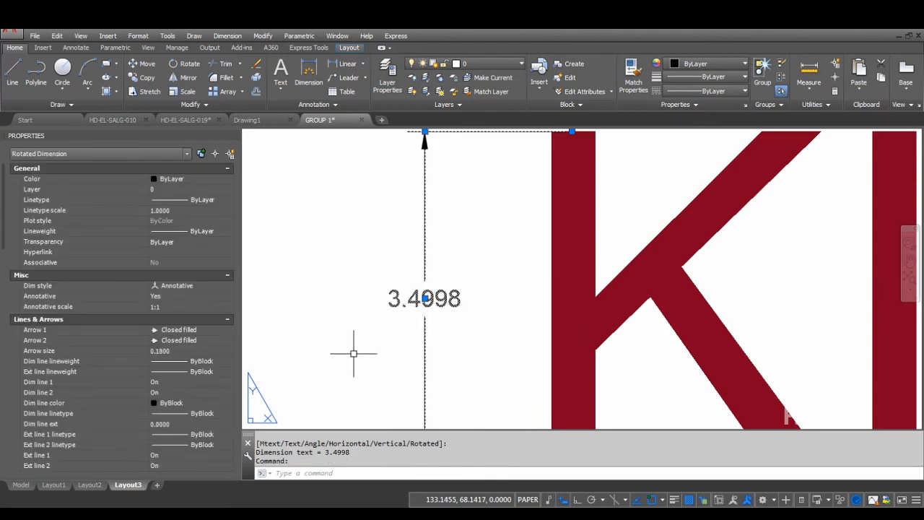
{"action": "key", "text": "Delete"}
{"action": "scroll", "coordinate": [549, 282], "scroll_direction": "down", "scroll_amount": 5}
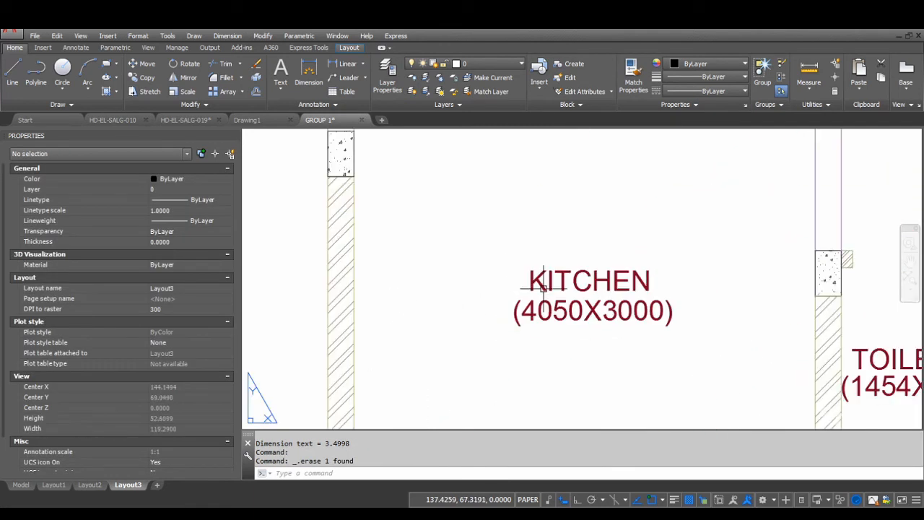
{"action": "scroll", "coordinate": [544, 286], "scroll_direction": "down", "scroll_amount": 3}
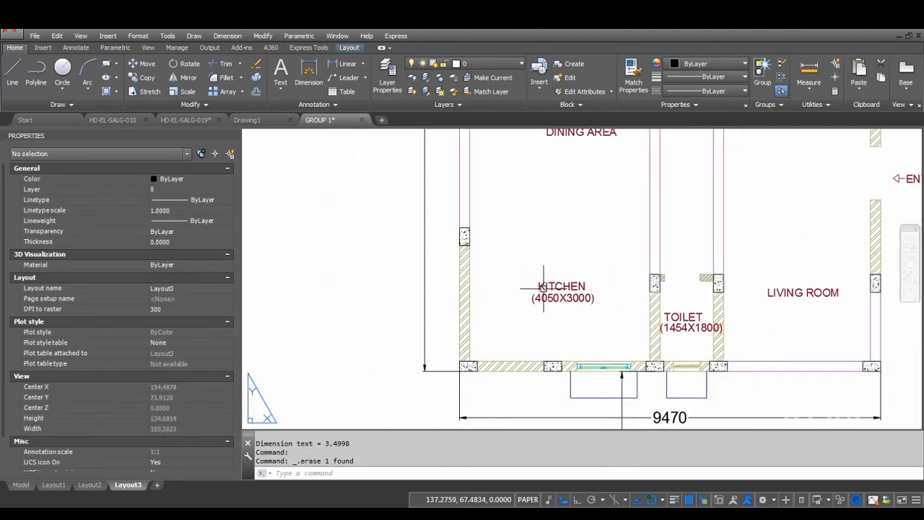
{"action": "left_click", "coordinate": [26, 486]}
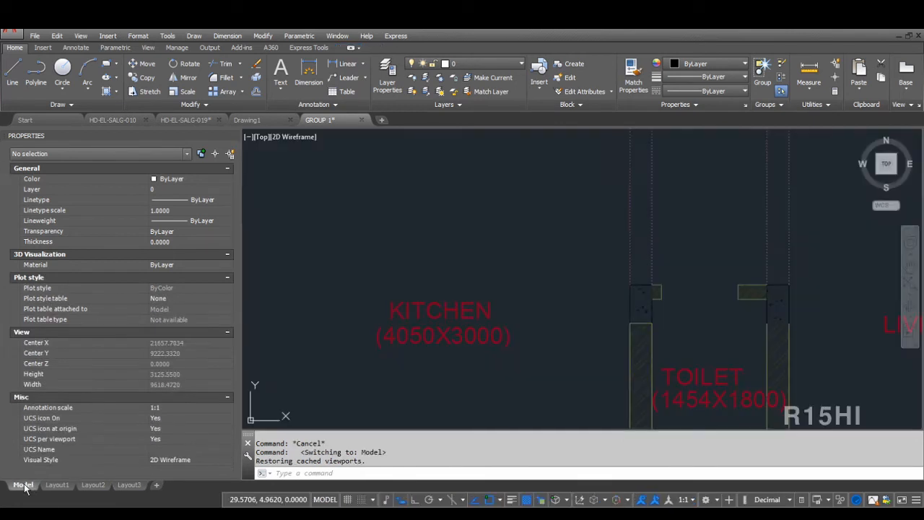
{"action": "double_click", "coordinate": [442, 312]}
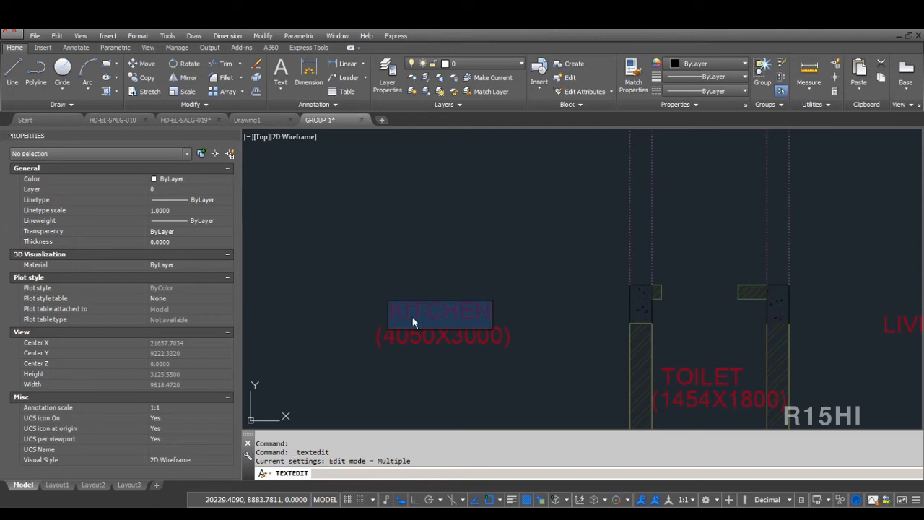
{"action": "left_click", "coordinate": [315, 341]}
{"action": "key", "text": "Escape"}
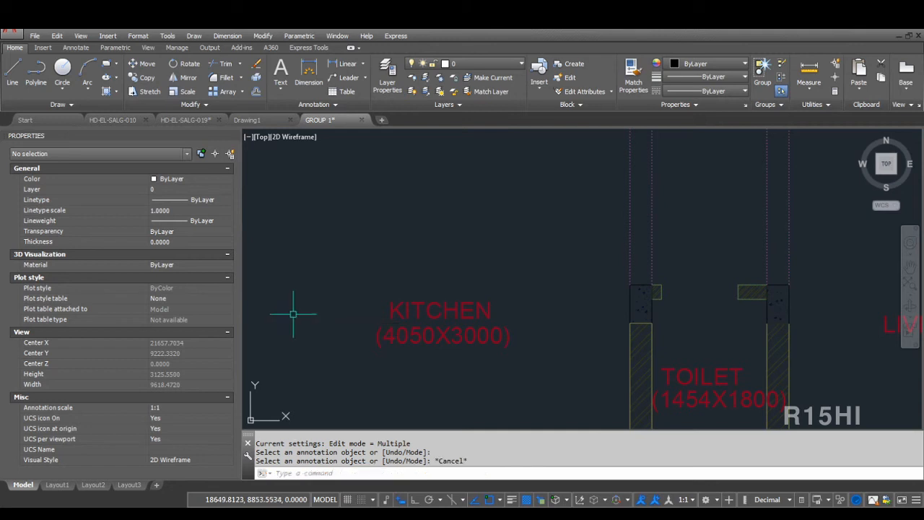
Set the text height of the KITCHEN label to 200.
{"action": "left_click", "coordinate": [422, 312]}
{"action": "left_click", "coordinate": [384, 311]}
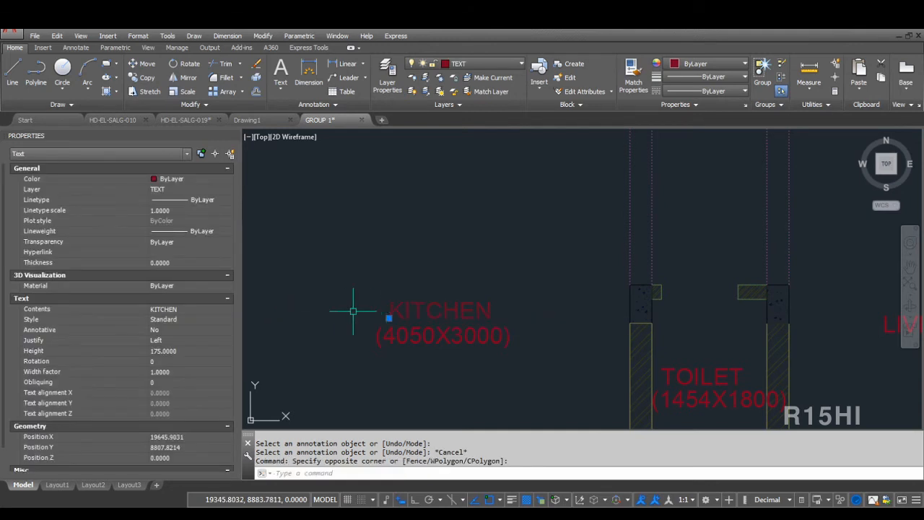
{"action": "left_click", "coordinate": [169, 349]}
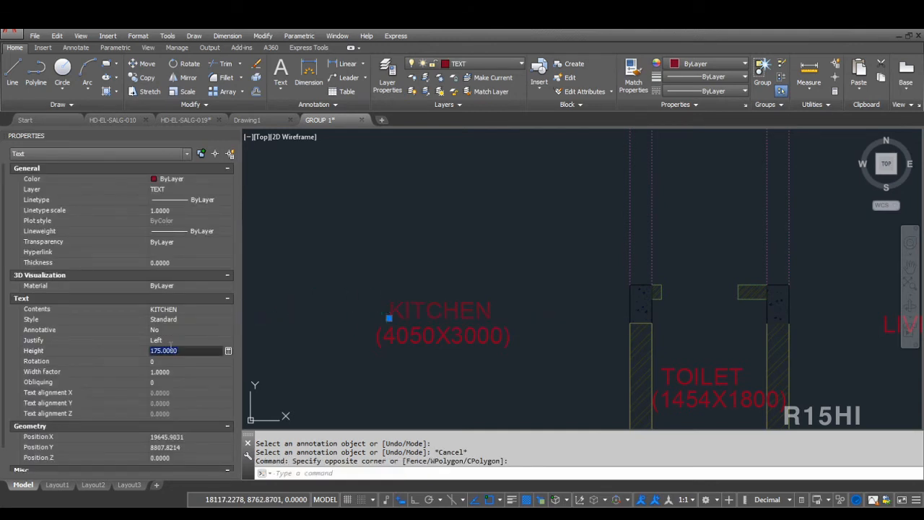
{"action": "key", "text": "Tab"}
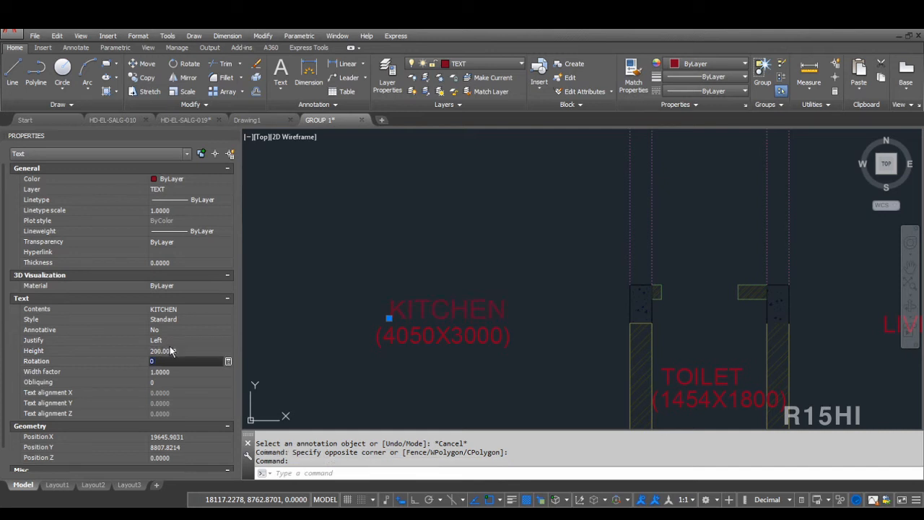
{"action": "key", "text": "Escape"}
Set the text height of the (4050X3000) size label under KITCHEN to 200 and clear the selection.
{"action": "left_click", "coordinate": [408, 341]}
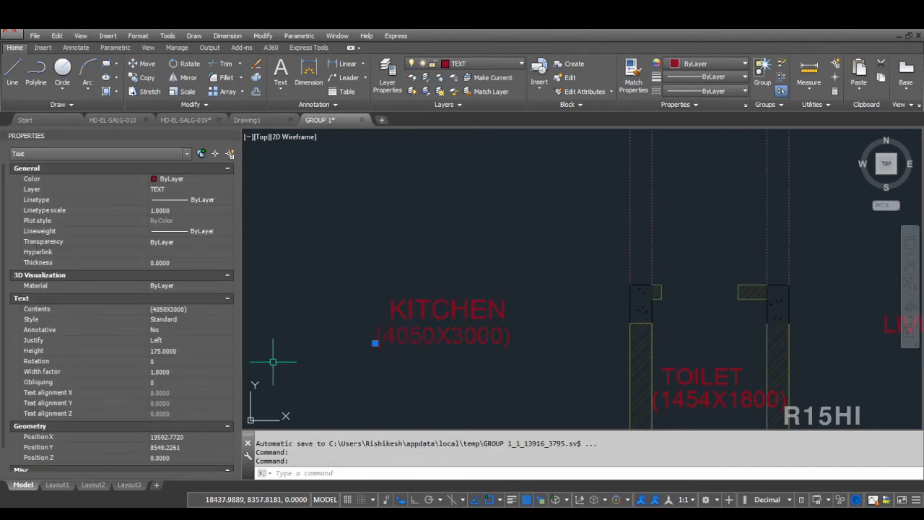
{"action": "left_click", "coordinate": [178, 351]}
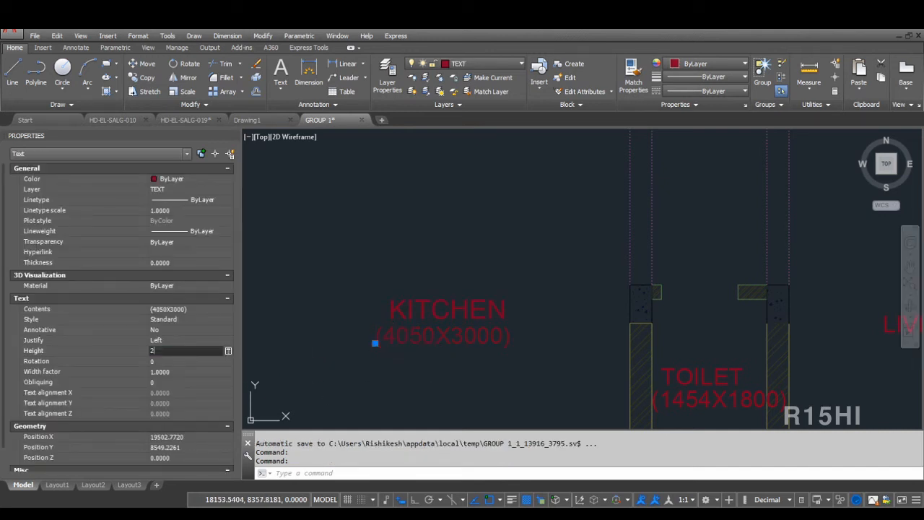
{"action": "key", "text": "Return"}
{"action": "left_click", "coordinate": [324, 387]}
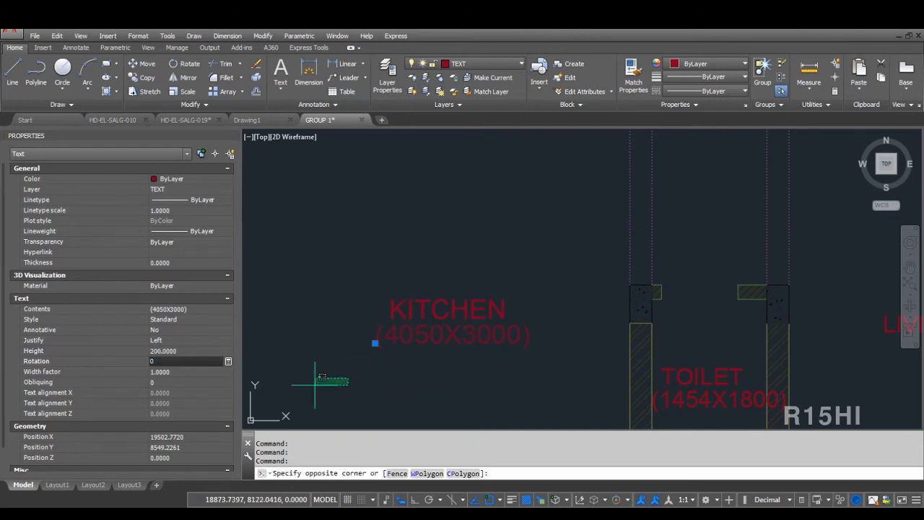
{"action": "key", "text": "Escape"}
{"action": "key", "text": "Escape"}
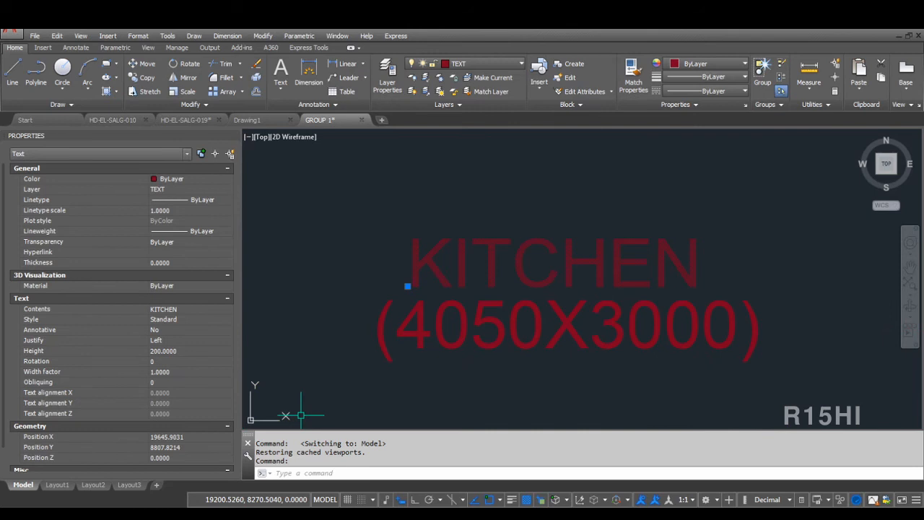
Return to Layout3 and dimension the height of the letter K in the enlarged KITCHEN label, with the dimension line beside it.
{"action": "left_click", "coordinate": [130, 485]}
{"action": "scroll", "coordinate": [426, 293], "scroll_direction": "up", "scroll_amount": 10}
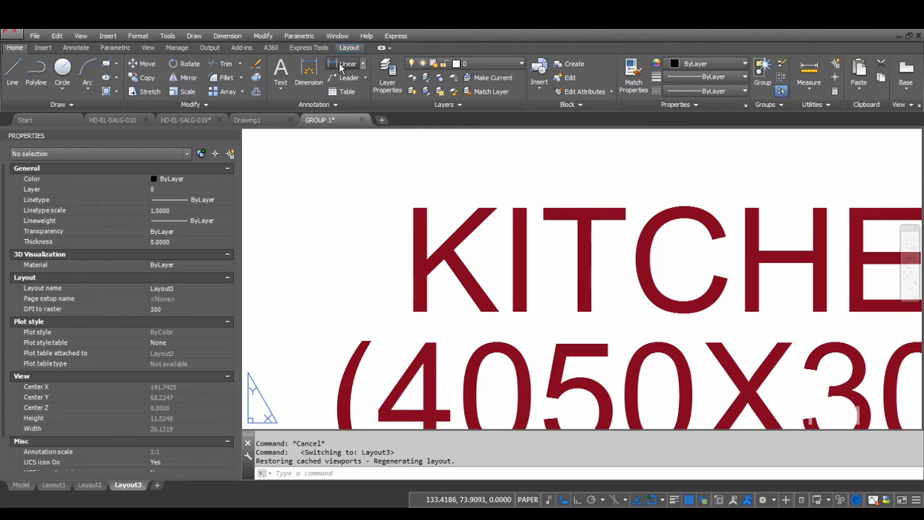
{"action": "left_click", "coordinate": [343, 65]}
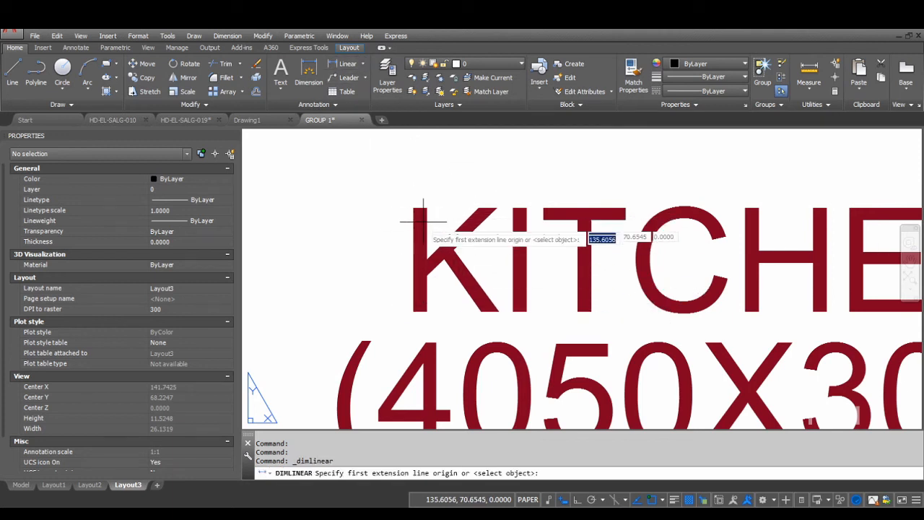
{"action": "scroll", "coordinate": [416, 306], "scroll_direction": "up", "scroll_amount": 10}
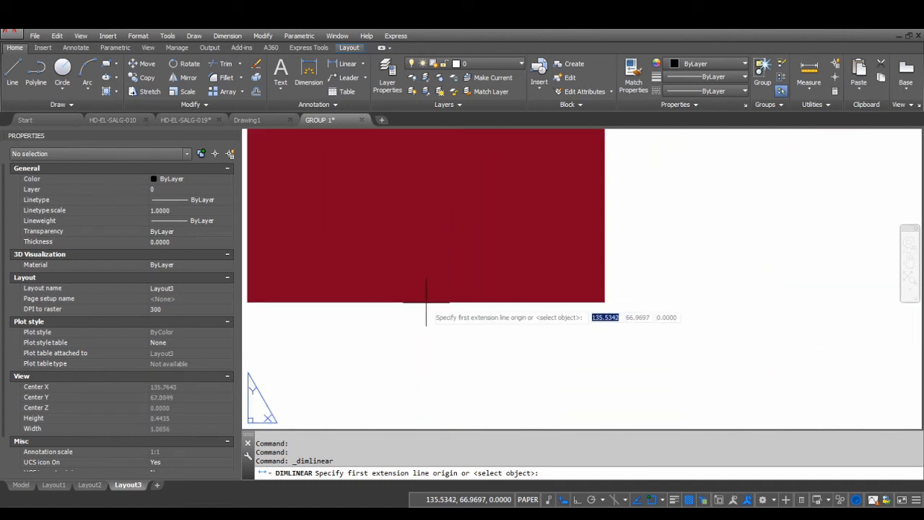
{"action": "left_click", "coordinate": [426, 304]}
{"action": "scroll", "coordinate": [427, 315], "scroll_direction": "down", "scroll_amount": 7}
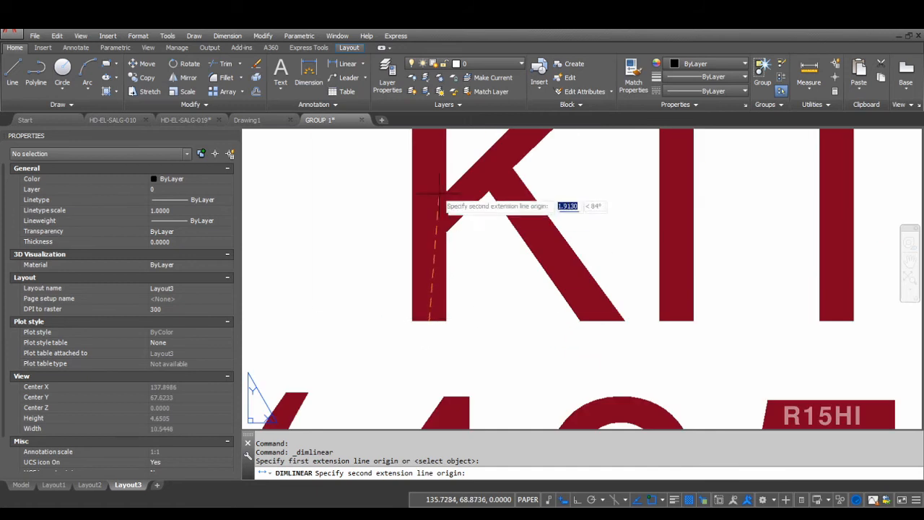
{"action": "scroll", "coordinate": [439, 324], "scroll_direction": "up", "scroll_amount": 8}
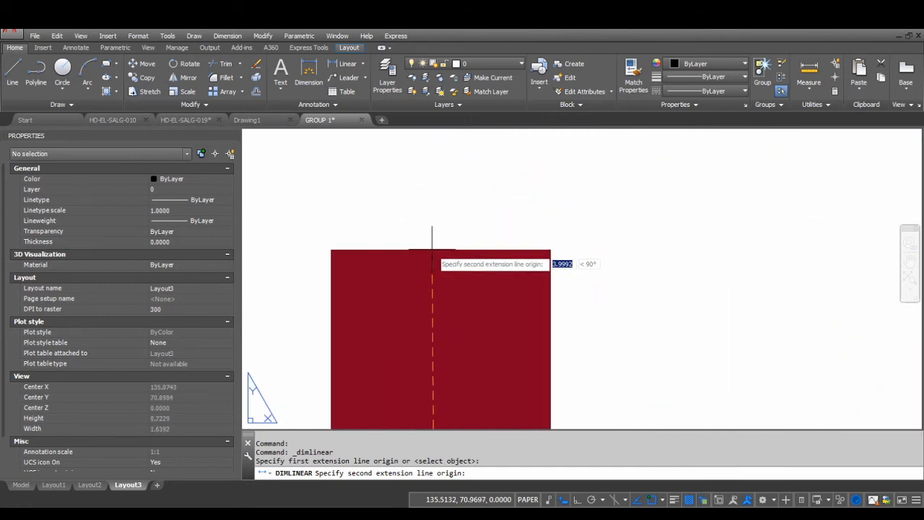
{"action": "left_click", "coordinate": [434, 250]}
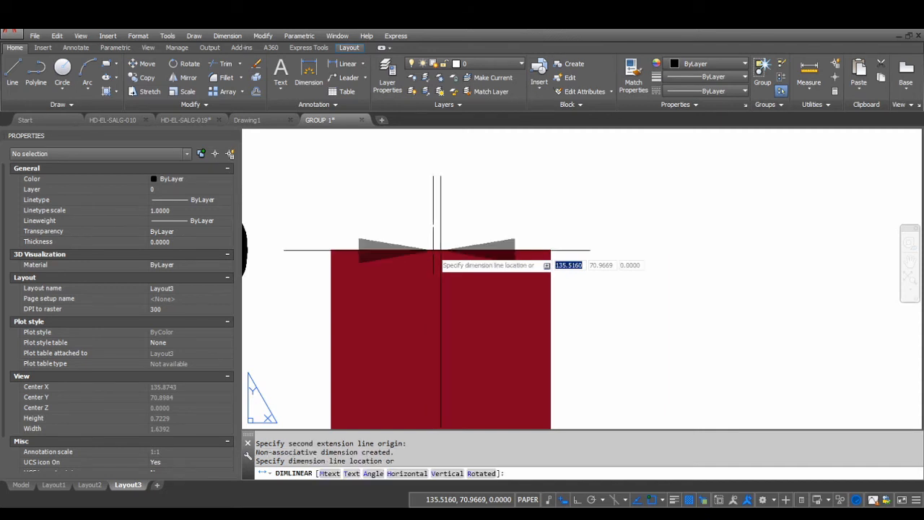
{"action": "scroll", "coordinate": [433, 250], "scroll_direction": "down", "scroll_amount": 5}
{"action": "left_click", "coordinate": [390, 302]}
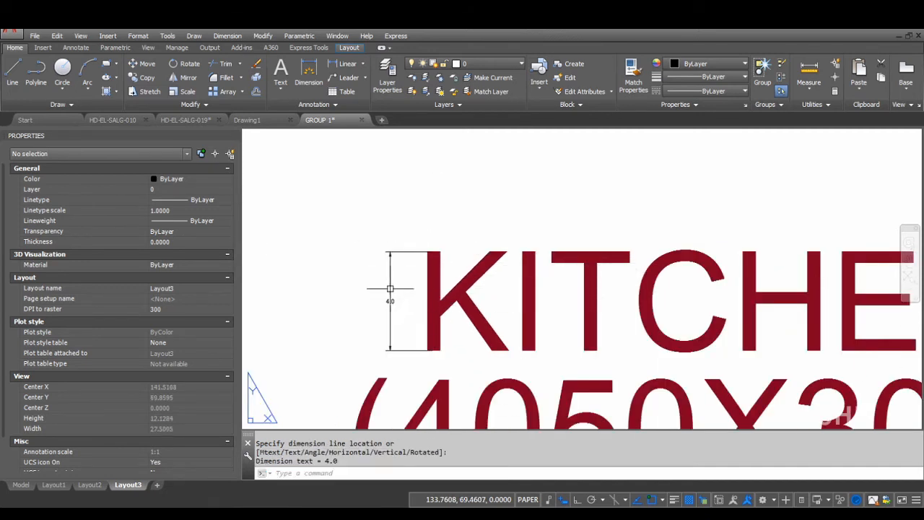
{"action": "scroll", "coordinate": [407, 300], "scroll_direction": "up", "scroll_amount": 4}
{"action": "scroll", "coordinate": [521, 306], "scroll_direction": "down", "scroll_amount": 10}
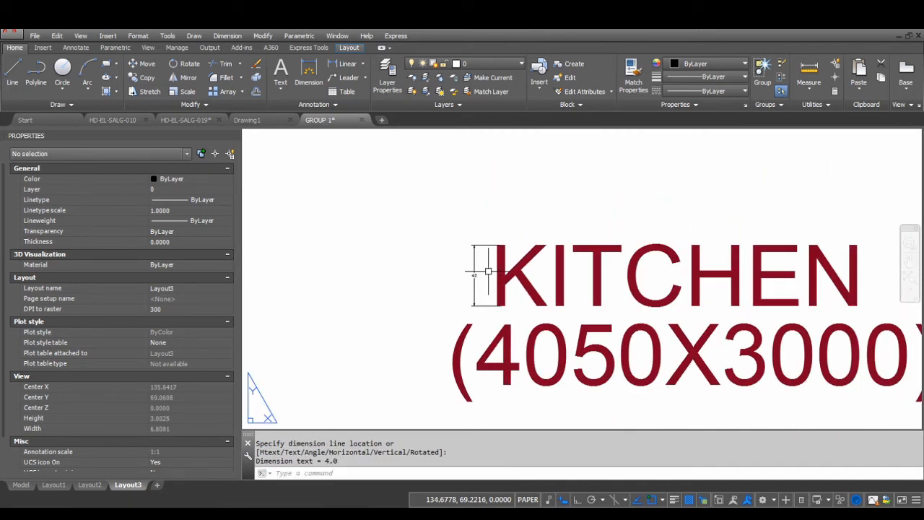
Dimension the height of the letter D in the enlarged DINING AREA label, with the dimension line beside it.
{"action": "scroll", "coordinate": [489, 289], "scroll_direction": "up", "scroll_amount": 2}
{"action": "scroll", "coordinate": [491, 249], "scroll_direction": "up", "scroll_amount": 8}
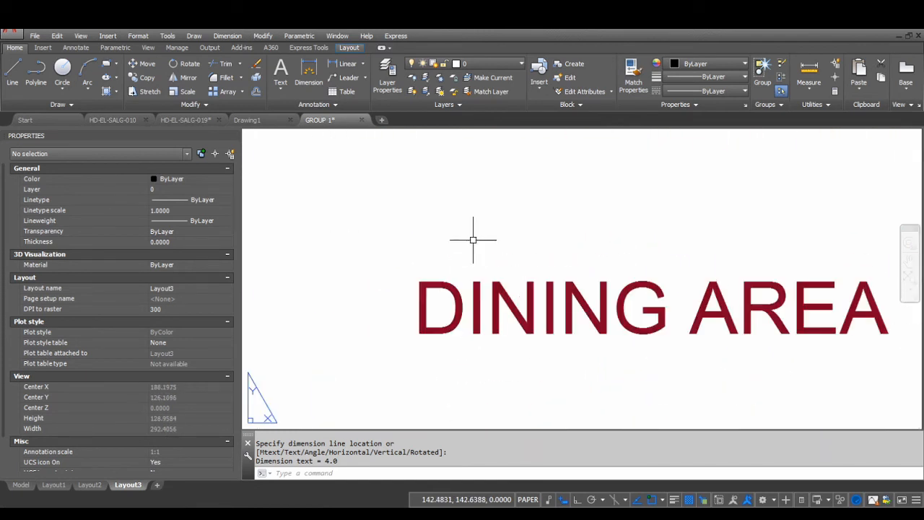
{"action": "mouse_move", "coordinate": [427, 309]}
{"action": "middle_mouse_down"}
{"action": "mouse_move", "coordinate": [450, 299]}
{"action": "mouse_move", "coordinate": [470, 366]}
{"action": "middle_mouse_up"}
{"action": "scroll", "coordinate": [452, 305], "scroll_direction": "up", "scroll_amount": 4}
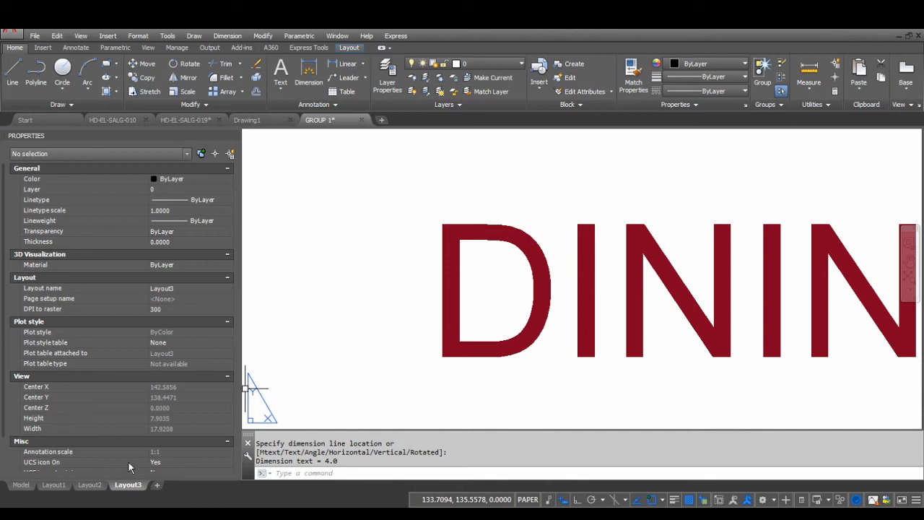
{"action": "left_click", "coordinate": [341, 67]}
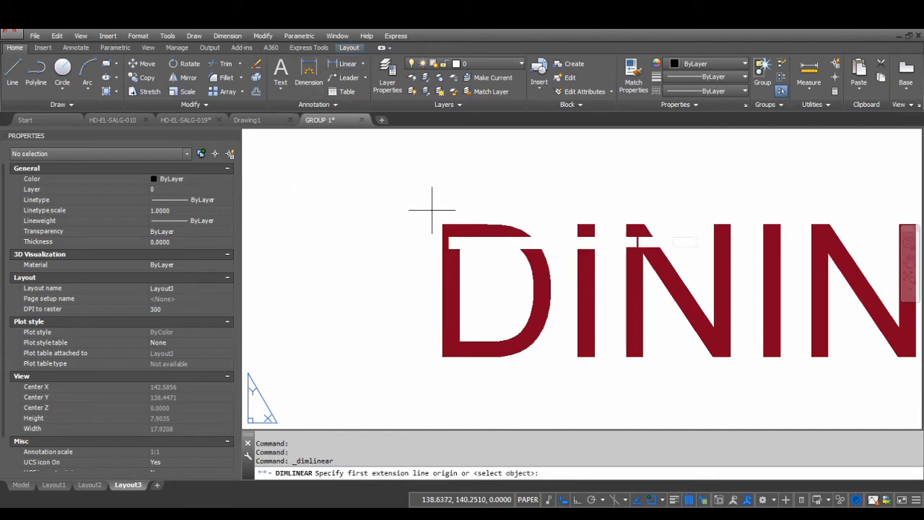
{"action": "scroll", "coordinate": [442, 333], "scroll_direction": "up", "scroll_amount": 3}
{"action": "scroll", "coordinate": [463, 395], "scroll_direction": "up", "scroll_amount": 1}
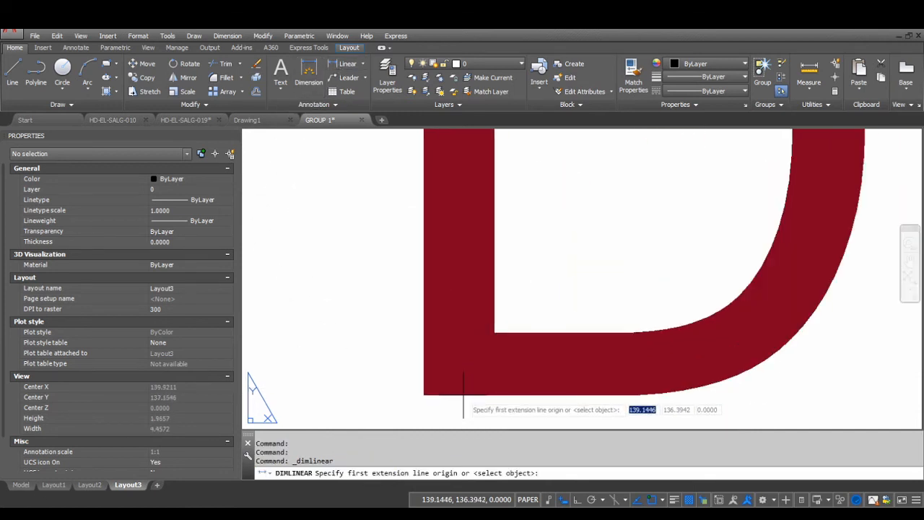
{"action": "left_click", "coordinate": [463, 396]}
{"action": "scroll", "coordinate": [462, 252], "scroll_direction": "down", "scroll_amount": 3}
{"action": "scroll", "coordinate": [461, 252], "scroll_direction": "up", "scroll_amount": 5}
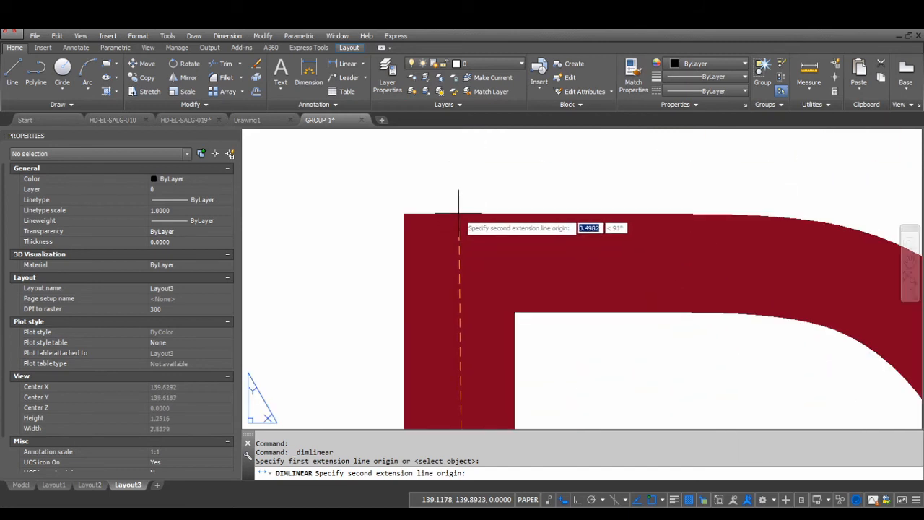
{"action": "left_click", "coordinate": [466, 214]}
{"action": "scroll", "coordinate": [466, 214], "scroll_direction": "down", "scroll_amount": 3}
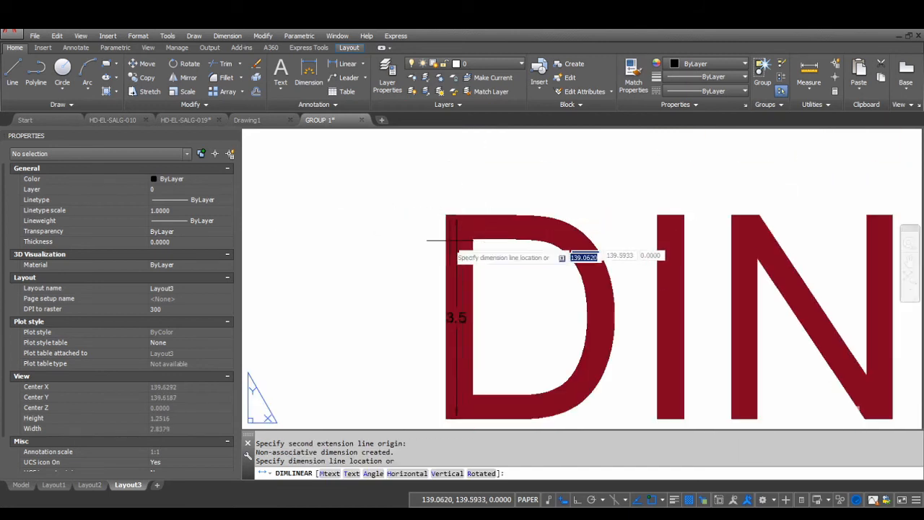
{"action": "left_click", "coordinate": [382, 318]}
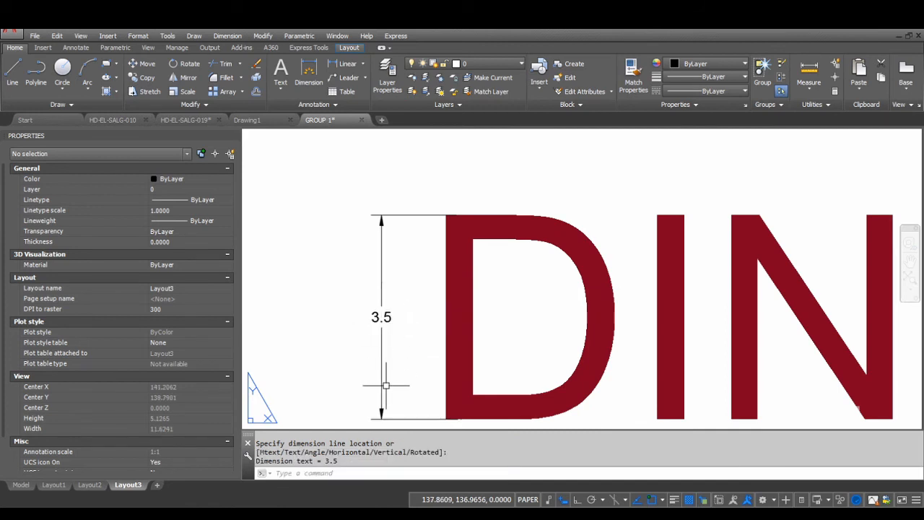
Switch to Calculator, divide 175 by 50, and return to the AutoCAD drawing.
{"action": "key", "text": "alt+Tab"}
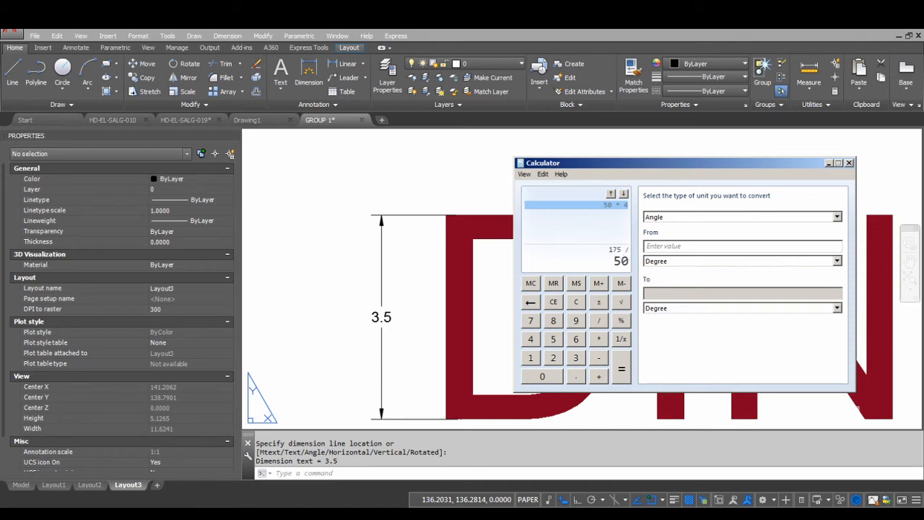
{"action": "key", "text": "Return"}
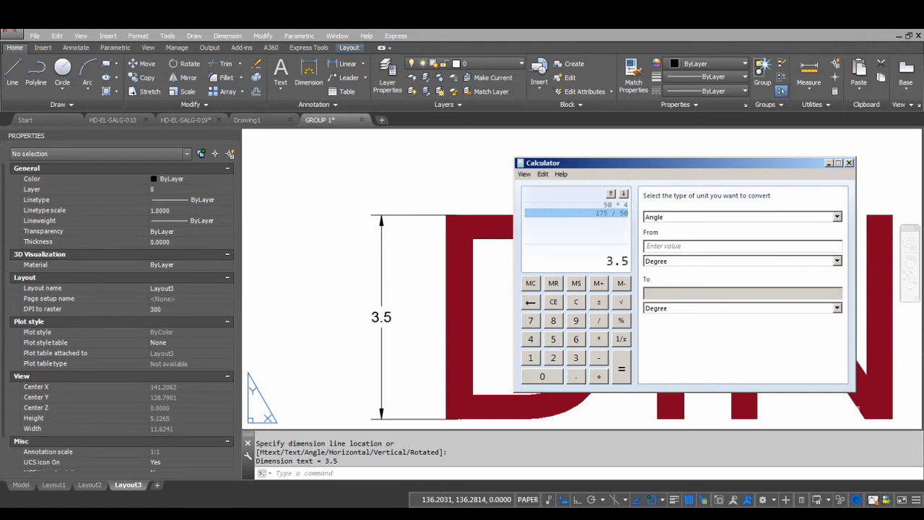
{"action": "key", "text": "alt+Tab"}
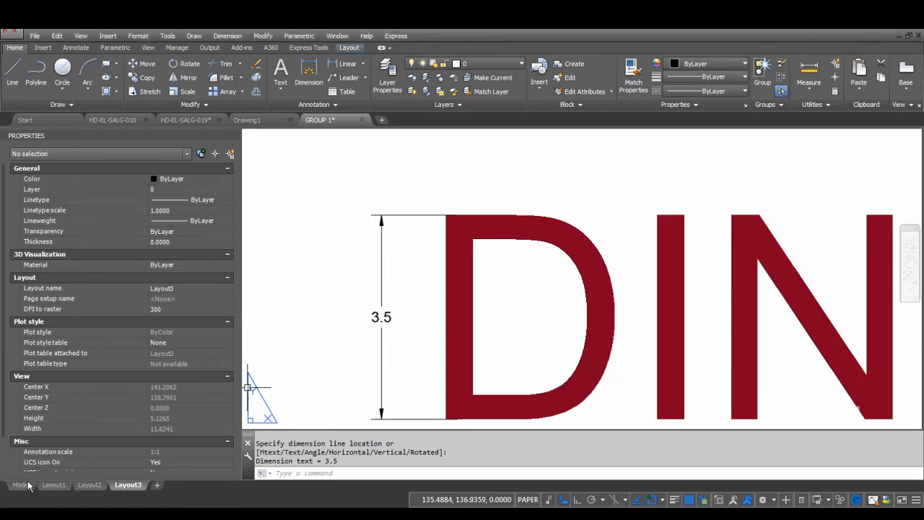
Erase the height dimensions beside the DINING AREA and KITCHEN labels.
{"action": "left_click", "coordinate": [379, 316]}
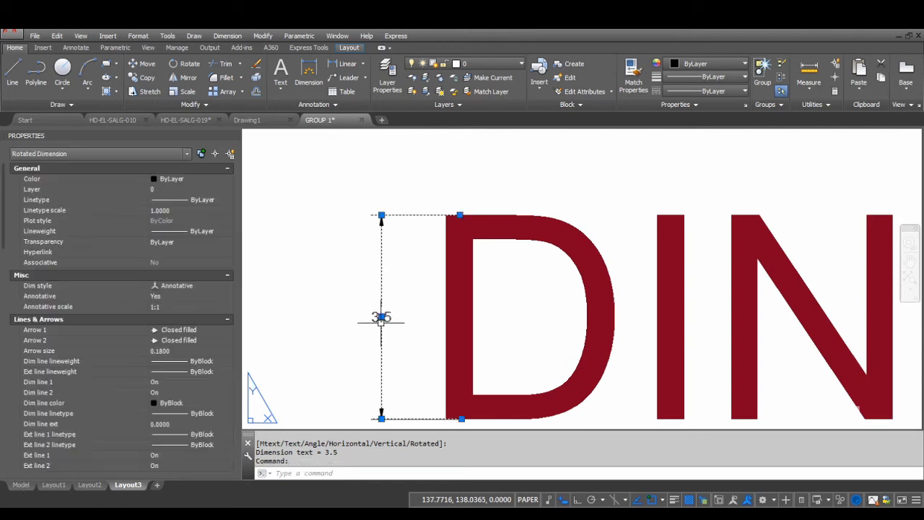
{"action": "key", "text": "Delete"}
{"action": "scroll", "coordinate": [419, 231], "scroll_direction": "down", "scroll_amount": 8}
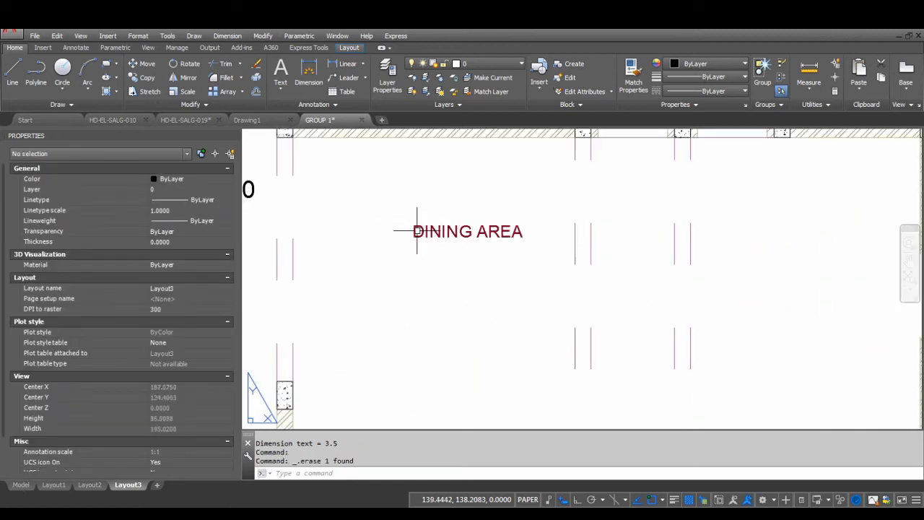
{"action": "scroll", "coordinate": [417, 289], "scroll_direction": "up", "scroll_amount": 4}
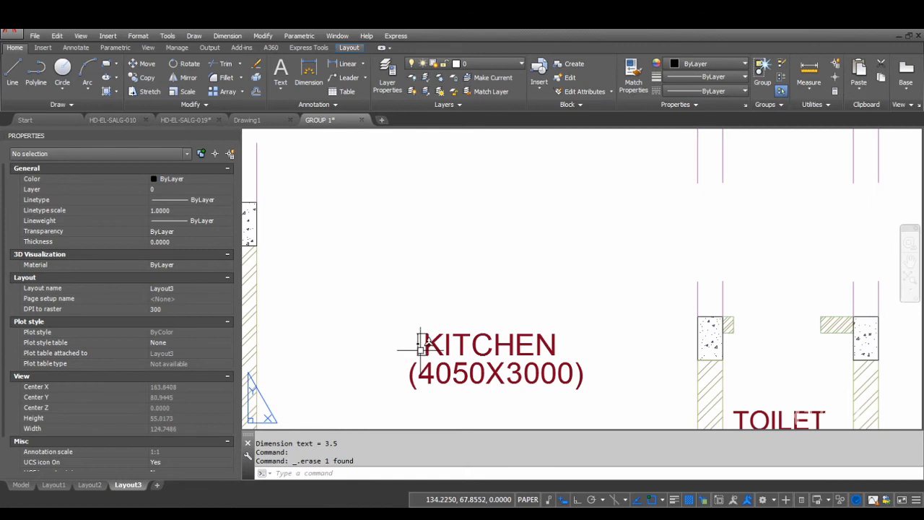
{"action": "left_click", "coordinate": [421, 343]}
{"action": "key", "text": "Delete"}
Examine the room label and dimension text sizes across the floor plan on Layout3, including the current annotation styles.
{"action": "scroll", "coordinate": [464, 350], "scroll_direction": "up", "scroll_amount": 4}
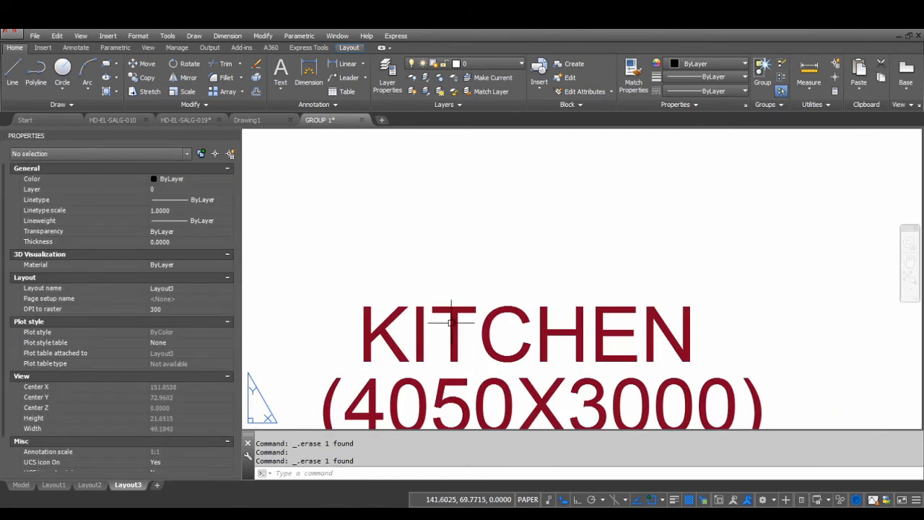
{"action": "scroll", "coordinate": [451, 309], "scroll_direction": "down", "scroll_amount": 2}
{"action": "scroll", "coordinate": [433, 309], "scroll_direction": "down", "scroll_amount": 8}
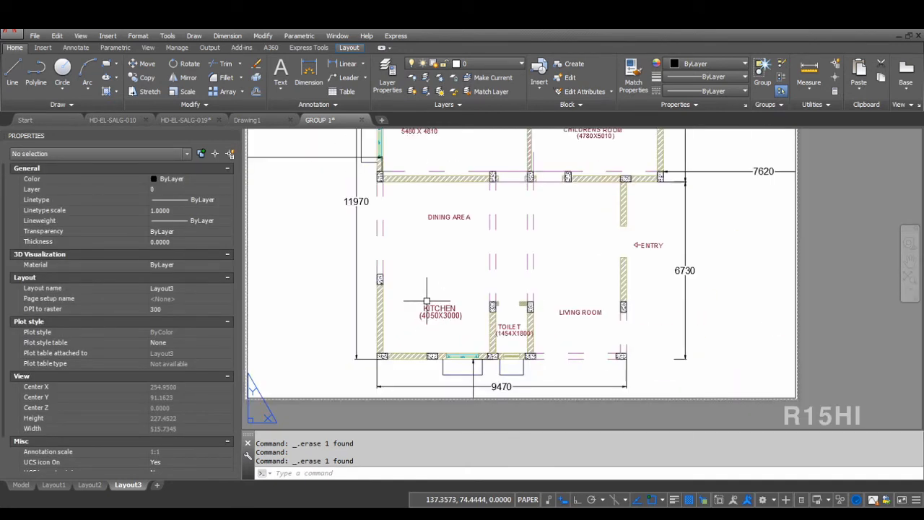
{"action": "scroll", "coordinate": [433, 307], "scroll_direction": "up", "scroll_amount": 1}
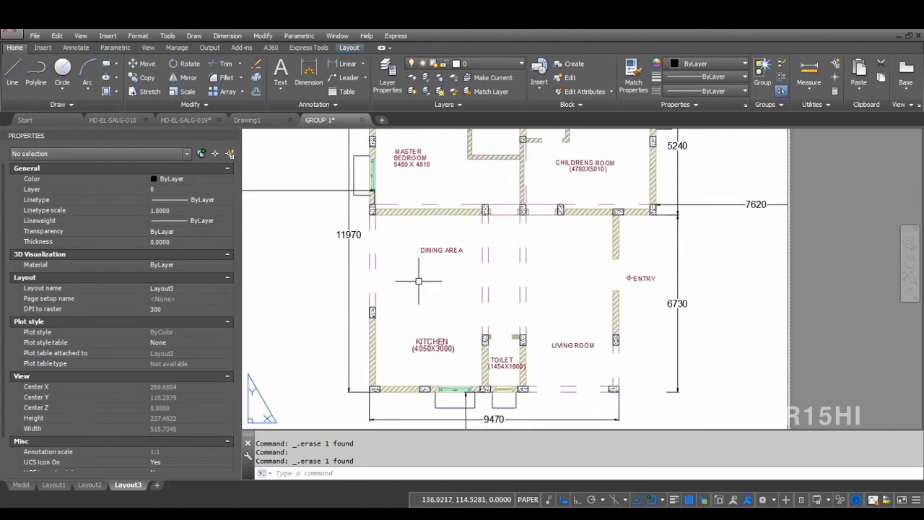
{"action": "middle_click_drag", "start_coordinate": [426, 278], "coordinate": [437, 330]}
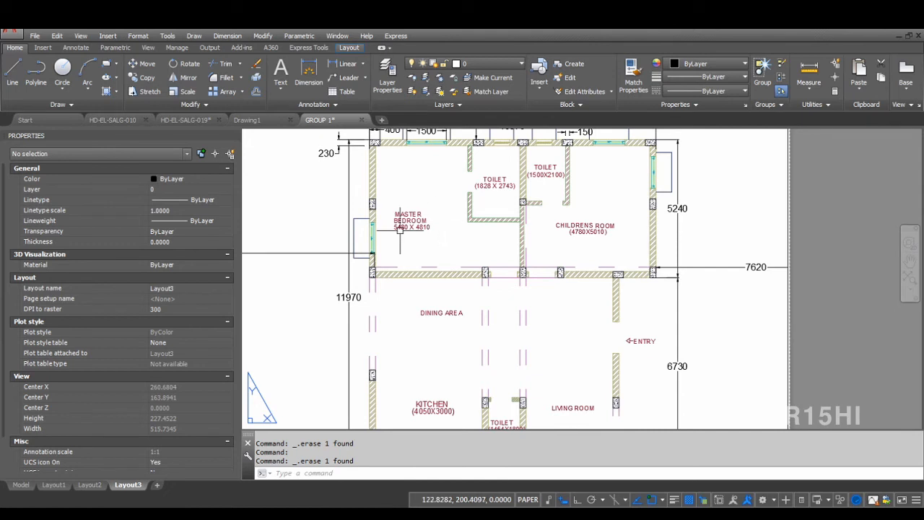
{"action": "middle_click_drag", "start_coordinate": [425, 184], "coordinate": [435, 249]}
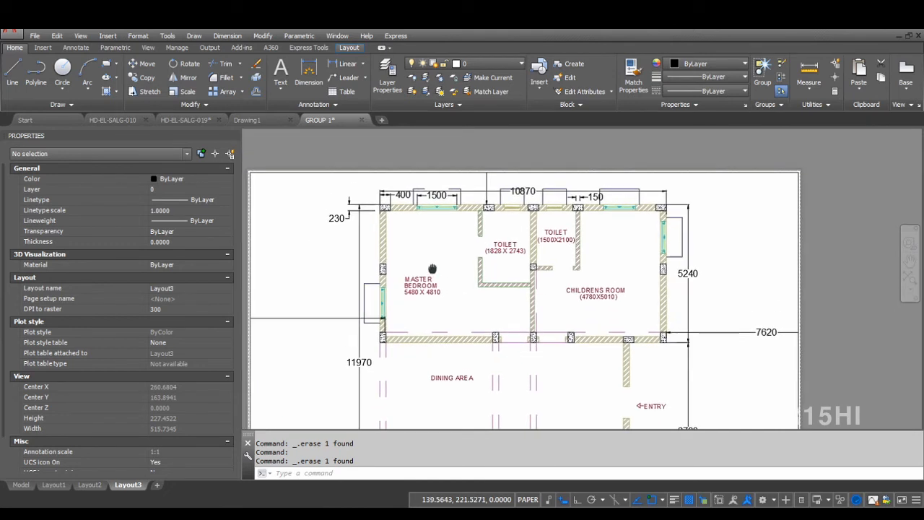
{"action": "scroll", "coordinate": [414, 195], "scroll_direction": "up", "scroll_amount": 6}
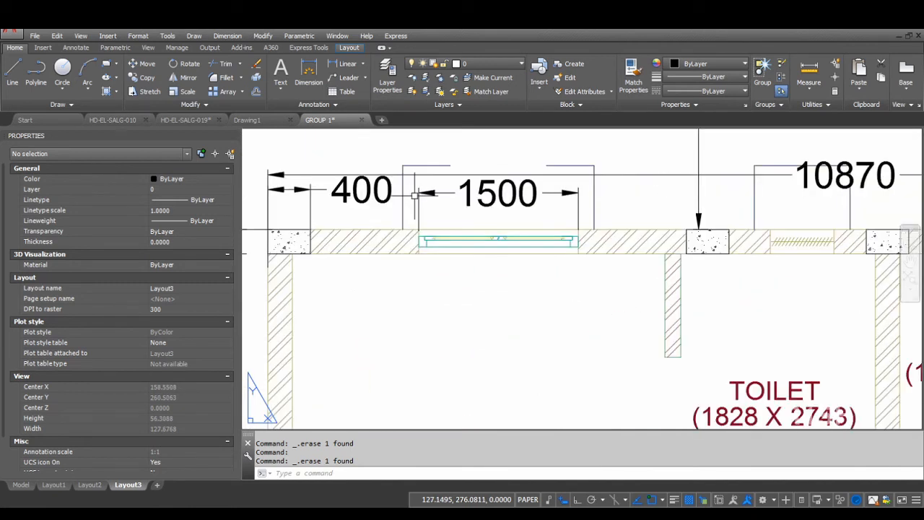
{"action": "left_click", "coordinate": [316, 104]}
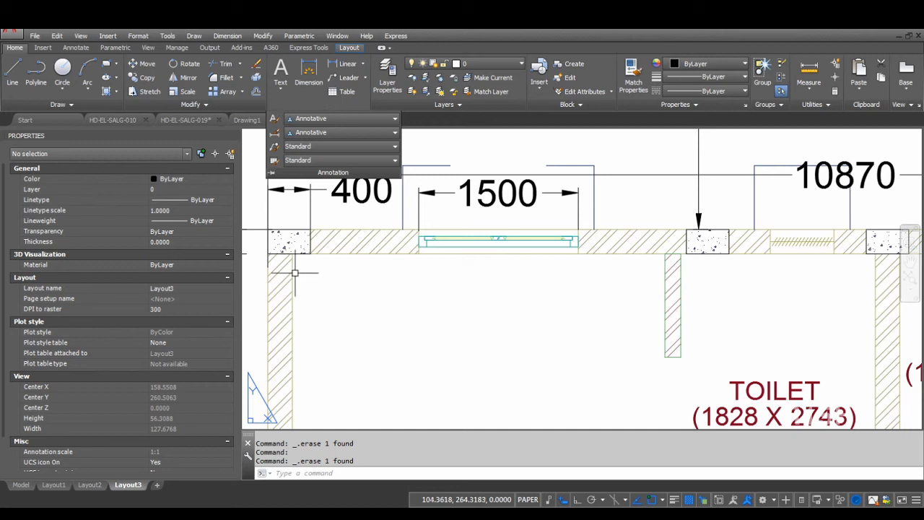
Switch to model space and compare the settings of the Annotative and Standard text styles, including the Annotative style's paper text height.
{"action": "left_click", "coordinate": [20, 485]}
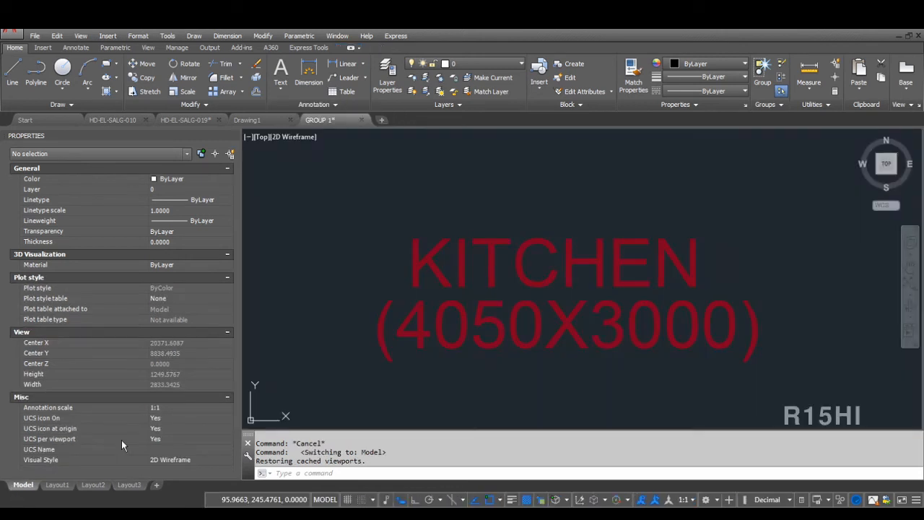
{"action": "left_click", "coordinate": [347, 264]}
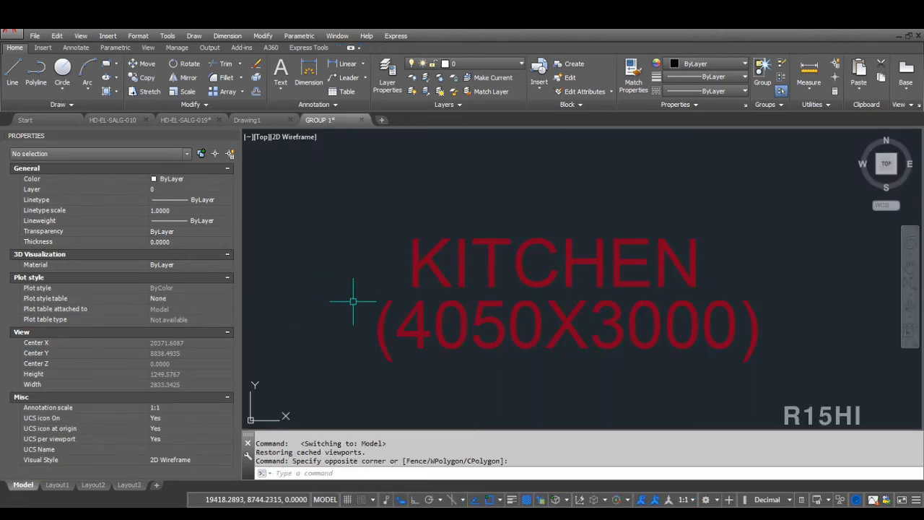
{"action": "scroll", "coordinate": [355, 301], "scroll_direction": "down", "scroll_amount": 8}
{"action": "middle_click_drag", "start_coordinate": [397, 287], "coordinate": [409, 327]}
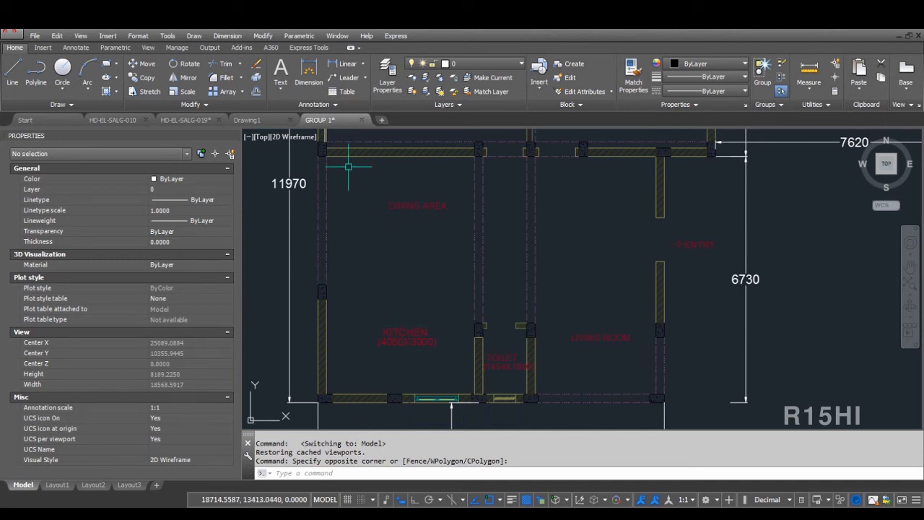
{"action": "left_click", "coordinate": [305, 104]}
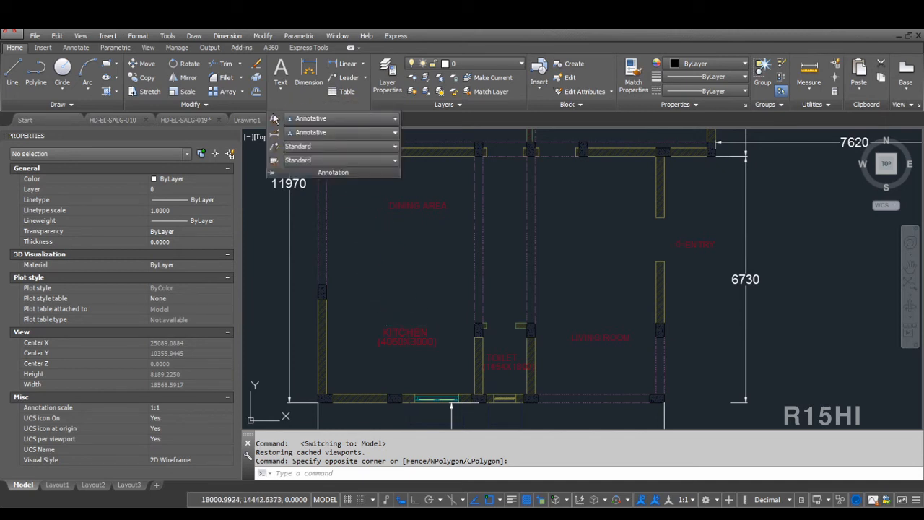
{"action": "left_click", "coordinate": [274, 118]}
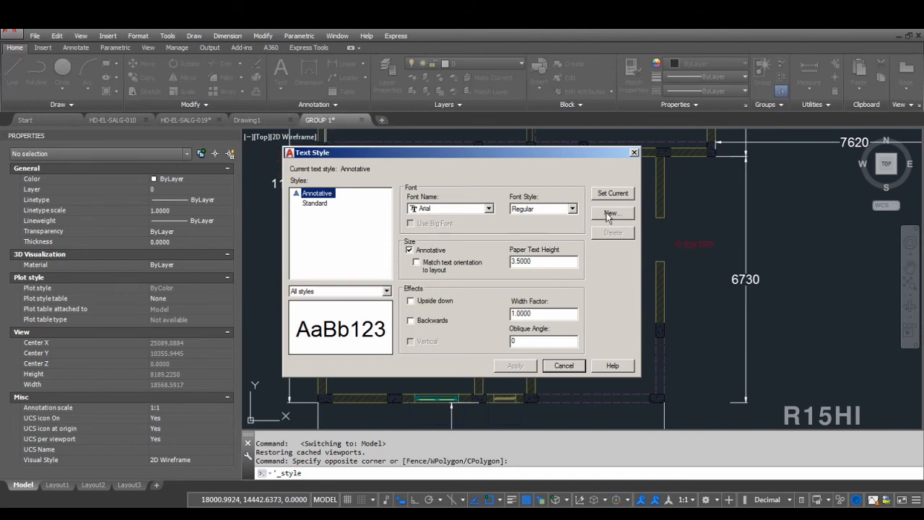
{"action": "left_click", "coordinate": [314, 204]}
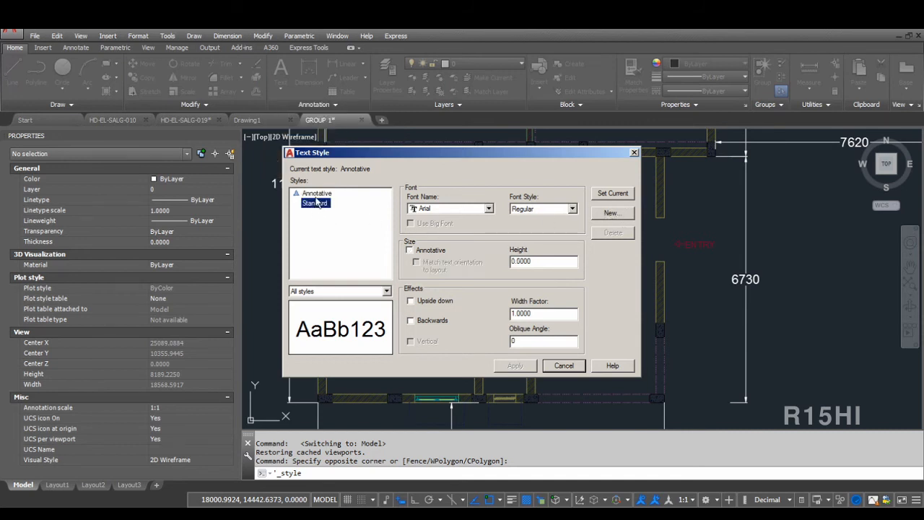
{"action": "left_click", "coordinate": [315, 195]}
{"action": "left_click", "coordinate": [316, 205]}
{"action": "left_click", "coordinate": [316, 193]}
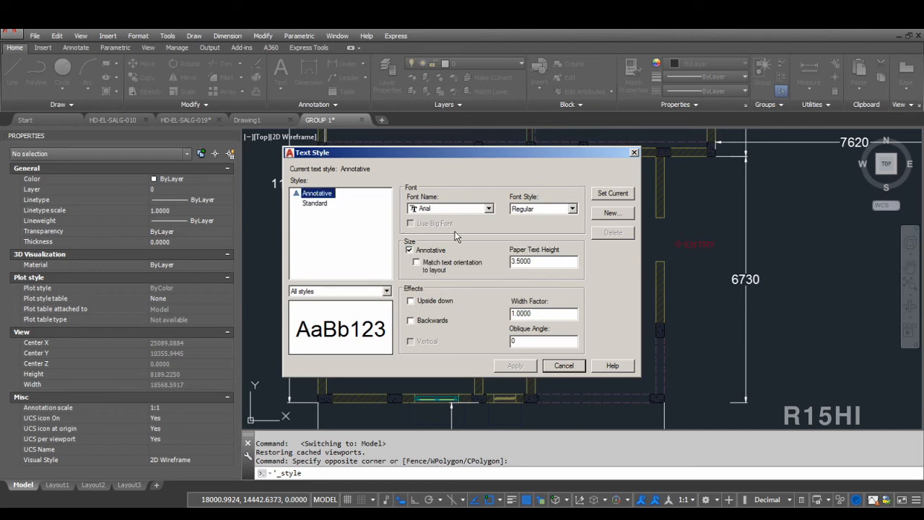
{"action": "left_click_drag", "start_coordinate": [536, 262], "coordinate": [451, 269]}
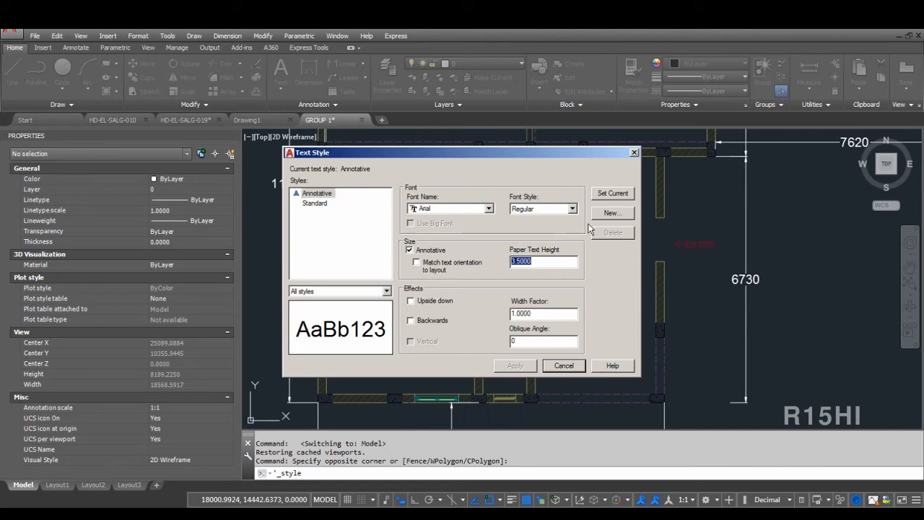
Create a text style named TITLE, set its paper text height to 7, and apply the change.
{"action": "left_click", "coordinate": [612, 213]}
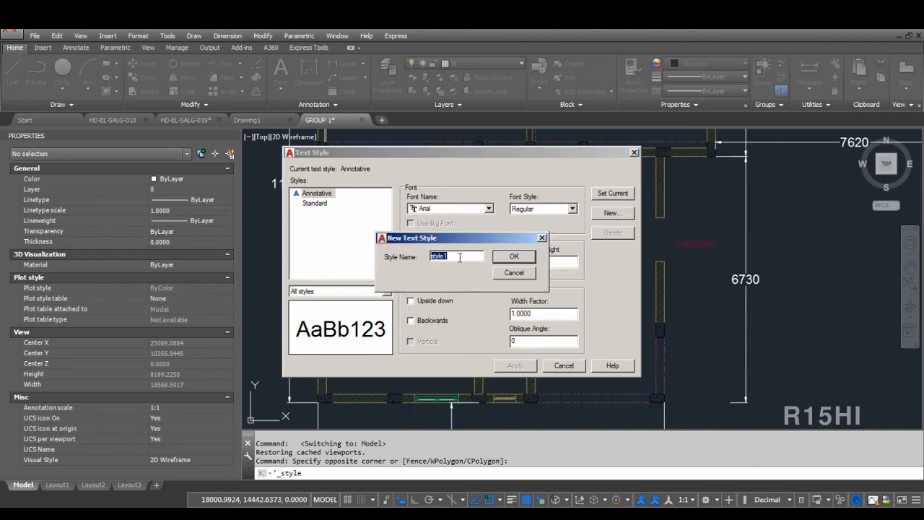
{"action": "type", "text": "TITLE"}
{"action": "left_click", "coordinate": [514, 257]}
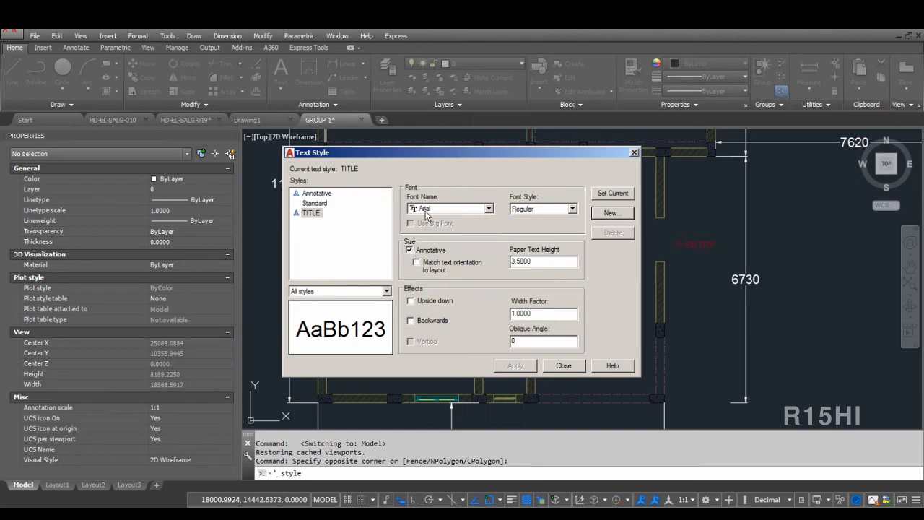
{"action": "left_click", "coordinate": [543, 262]}
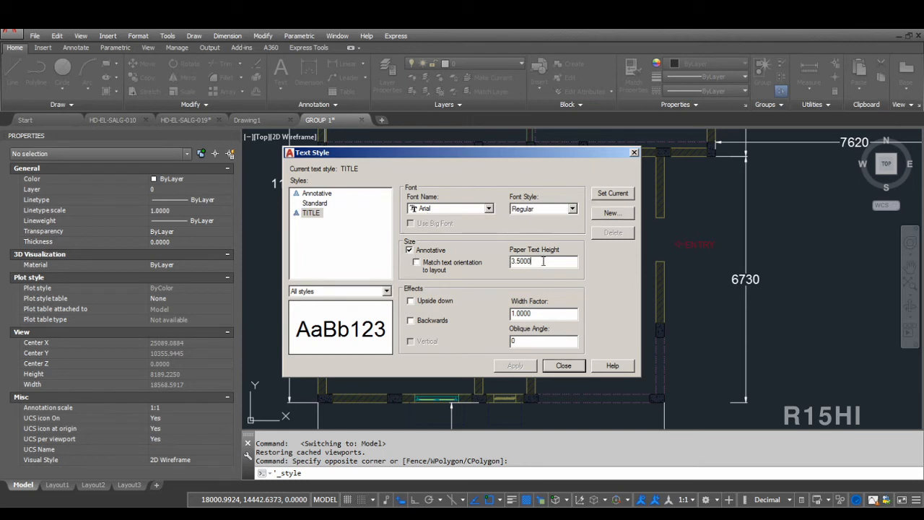
{"action": "left_click_drag", "start_coordinate": [543, 261], "coordinate": [462, 266]}
{"action": "type", "text": "7"}
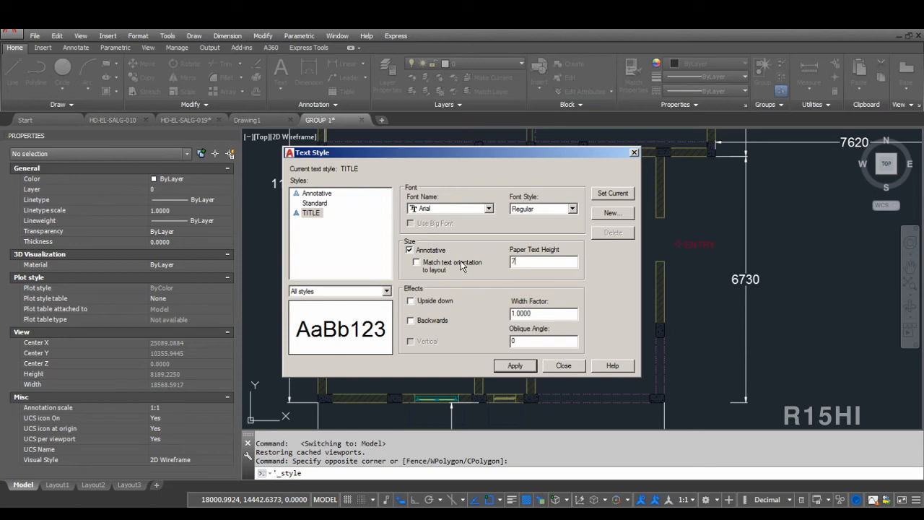
{"action": "left_click", "coordinate": [515, 365]}
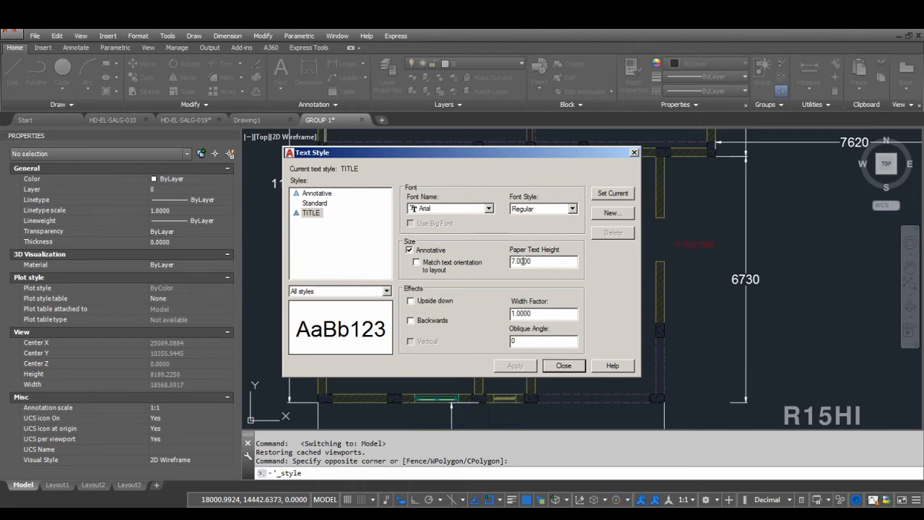
{"action": "left_click", "coordinate": [564, 364]}
Set the drawing's insertion scale units to Meters.
{"action": "type", "text": "UN"}
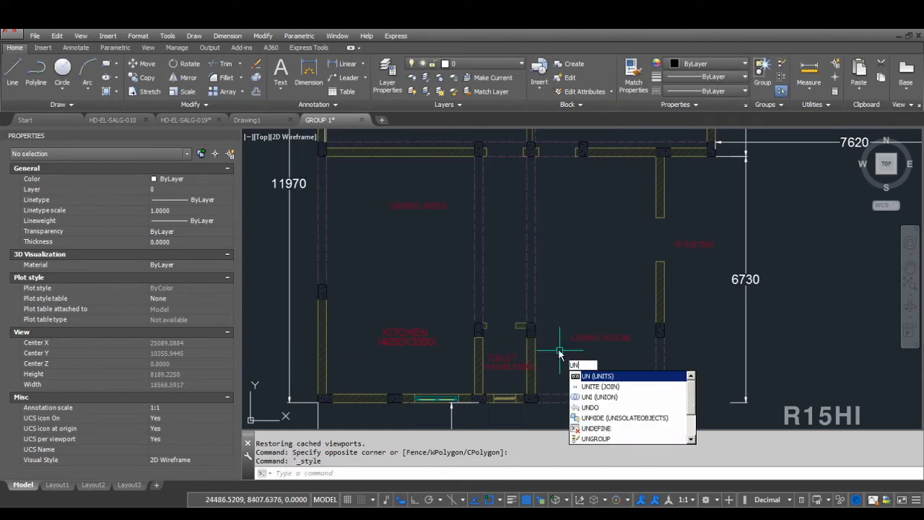
{"action": "key", "text": "Return"}
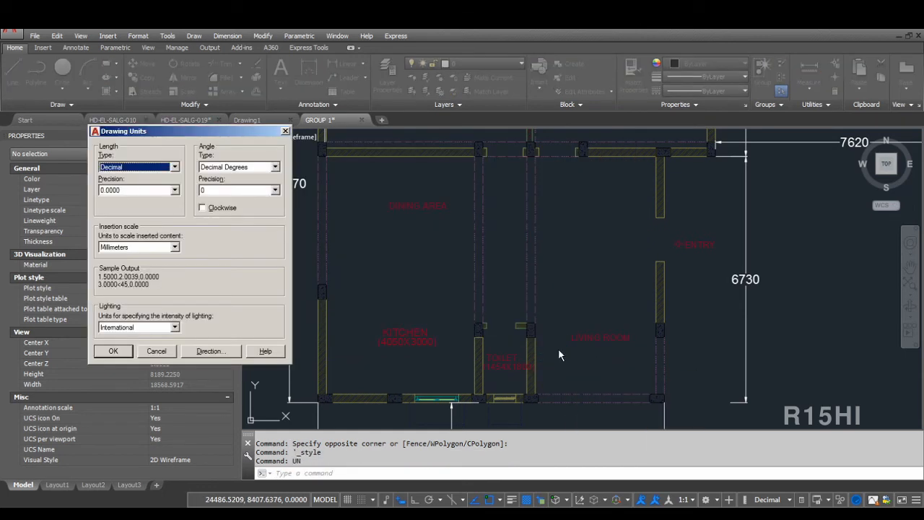
{"action": "left_click", "coordinate": [155, 252]}
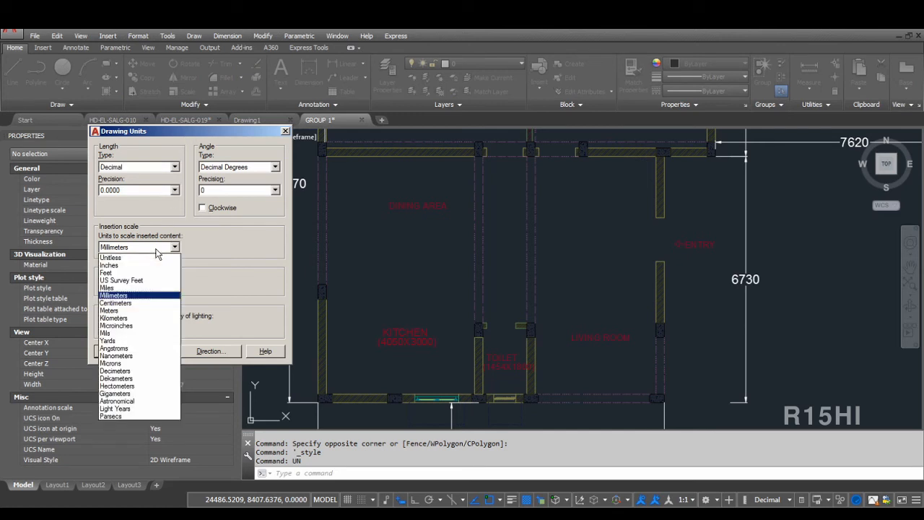
{"action": "left_click", "coordinate": [157, 312]}
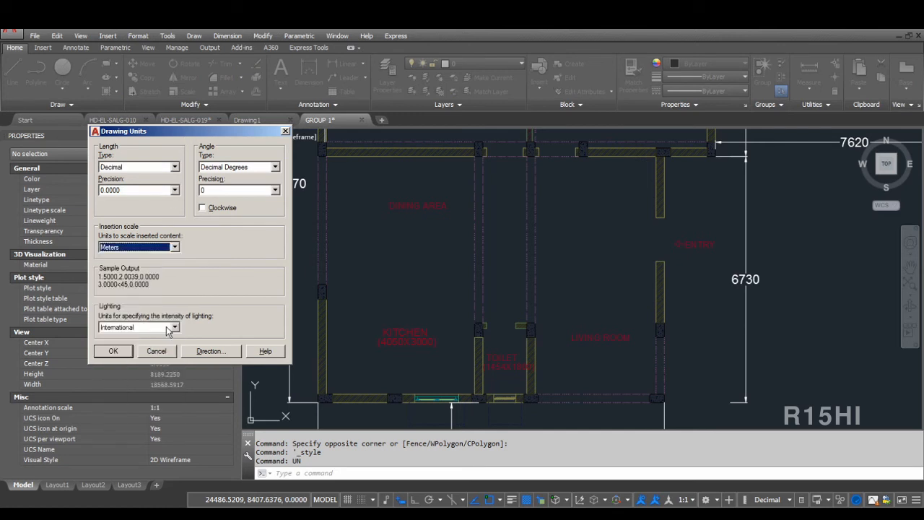
{"action": "left_click", "coordinate": [113, 351]}
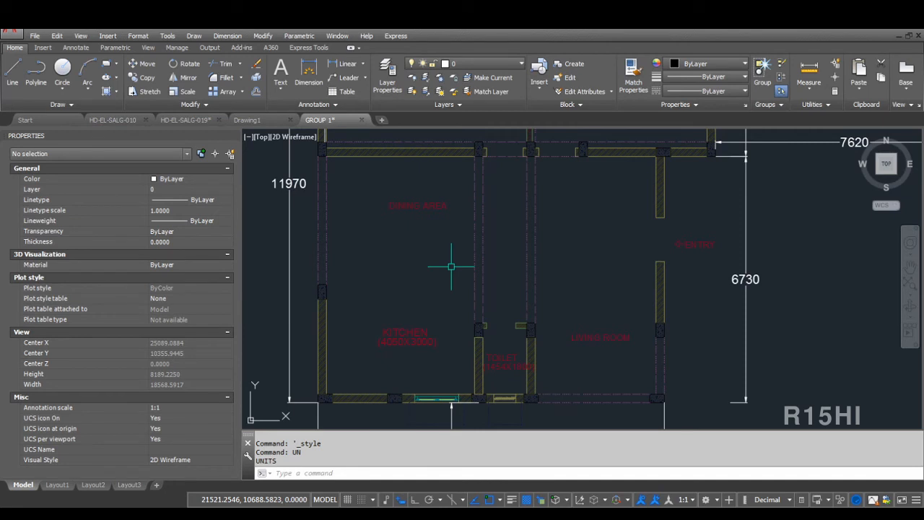
Try paper text heights of .007 and .18 for the TITLE text style, restoring it to 7.
{"action": "left_click", "coordinate": [316, 104]}
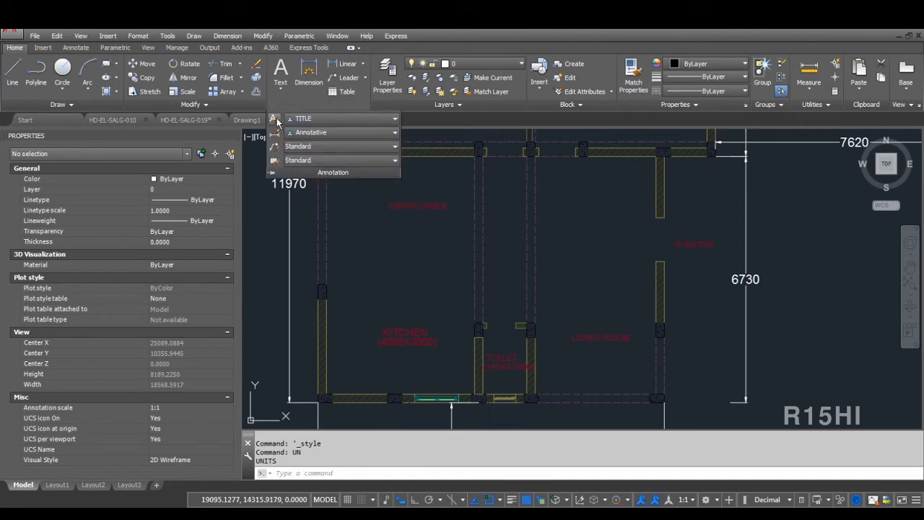
{"action": "left_click", "coordinate": [275, 120]}
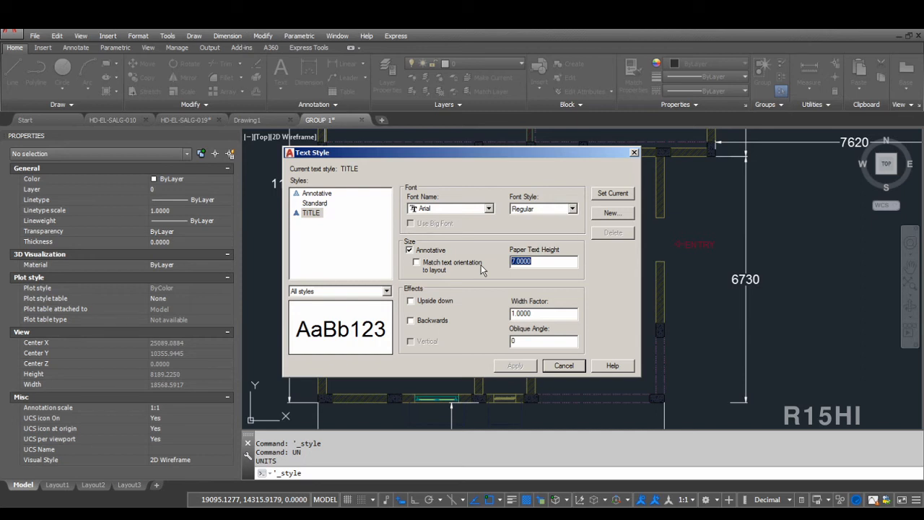
{"action": "type", "text": ".007"}
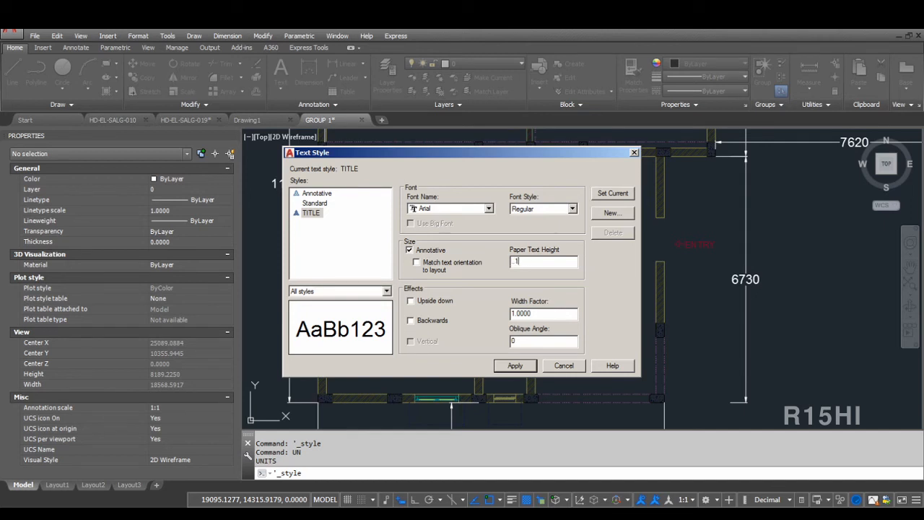
{"action": "key", "text": "BackSpace"}
{"action": "type", "text": ".18"}
{"action": "double_click", "coordinate": [529, 261]}
{"action": "type", "text": "7"}
{"action": "key", "text": "Return"}
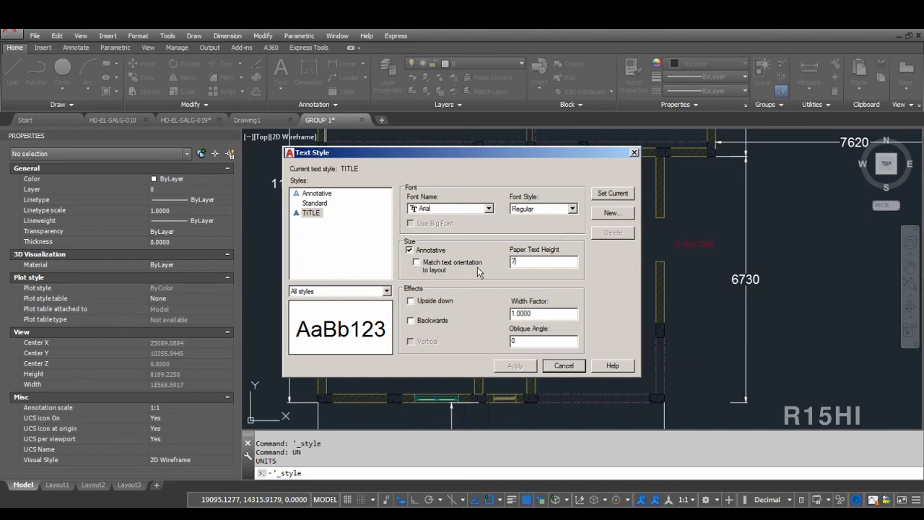
{"action": "left_click", "coordinate": [545, 314]}
{"action": "left_click", "coordinate": [549, 264]}
{"action": "left_click", "coordinate": [634, 152]}
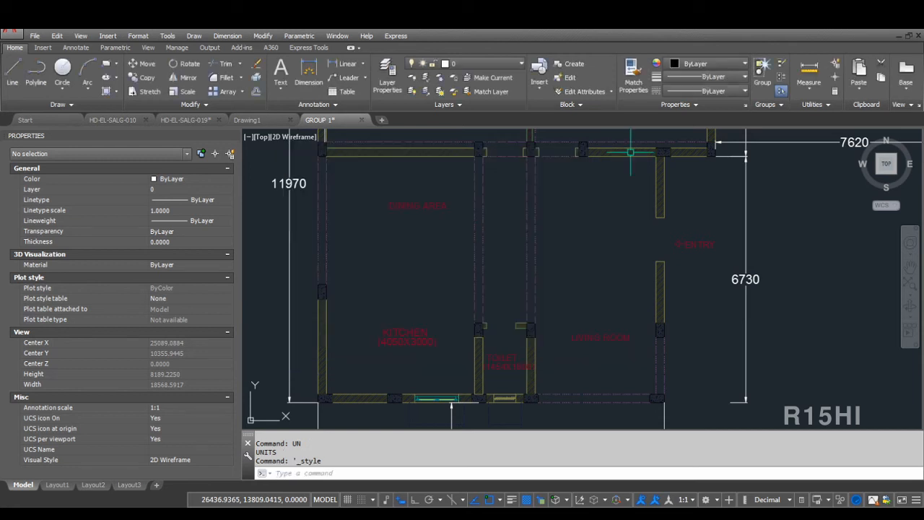
Set the drawing's insertion scale units to Millimeters.
{"action": "type", "text": "un"}
{"action": "key", "text": "Return"}
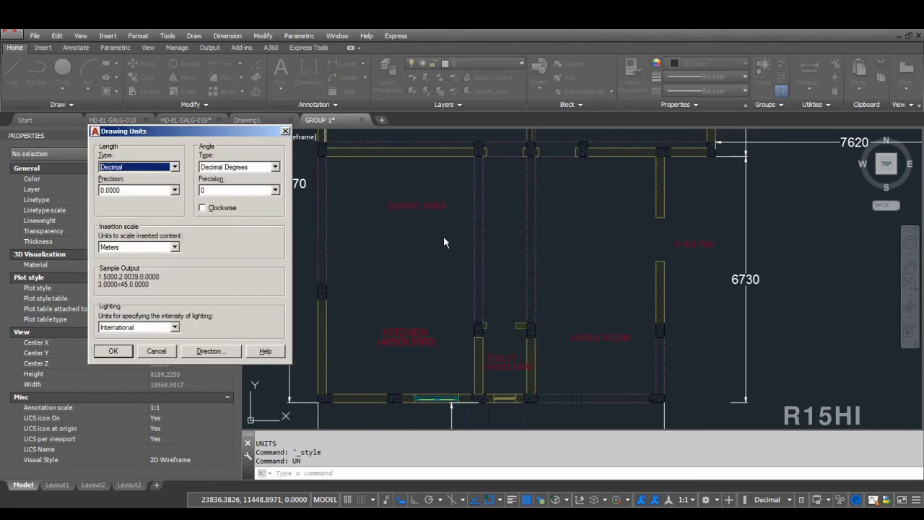
{"action": "left_click", "coordinate": [149, 247]}
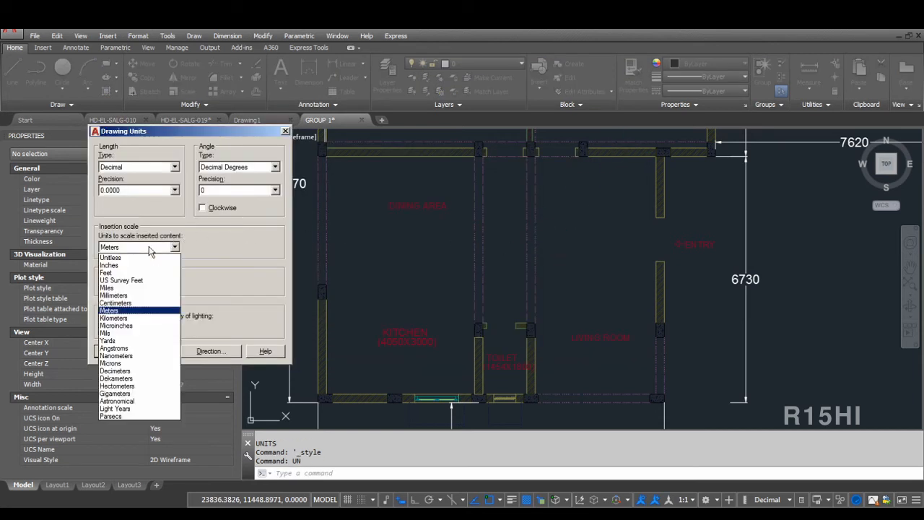
{"action": "left_click", "coordinate": [115, 295]}
{"action": "left_click", "coordinate": [117, 351]}
{"action": "left_click", "coordinate": [419, 271]}
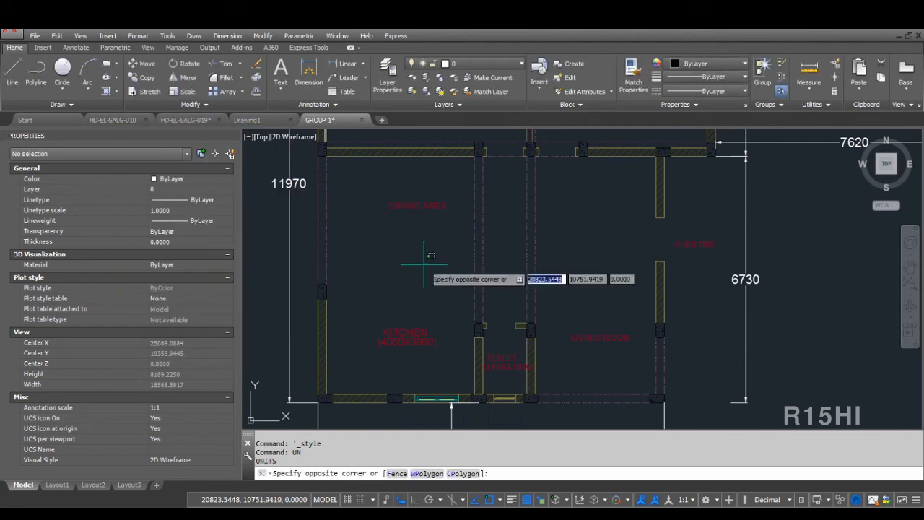
{"action": "left_click", "coordinate": [402, 284]}
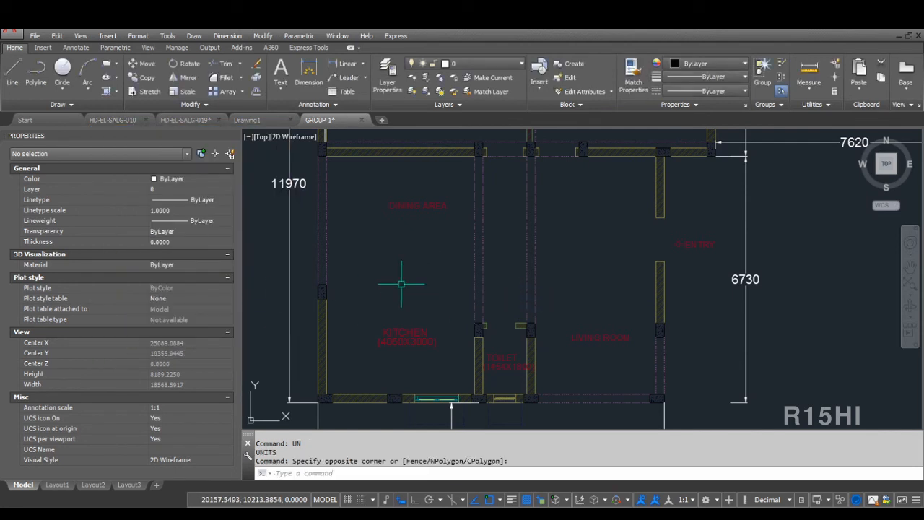
Make TITLE the current text style and check the annotation style selections.
{"action": "left_click", "coordinate": [316, 105]}
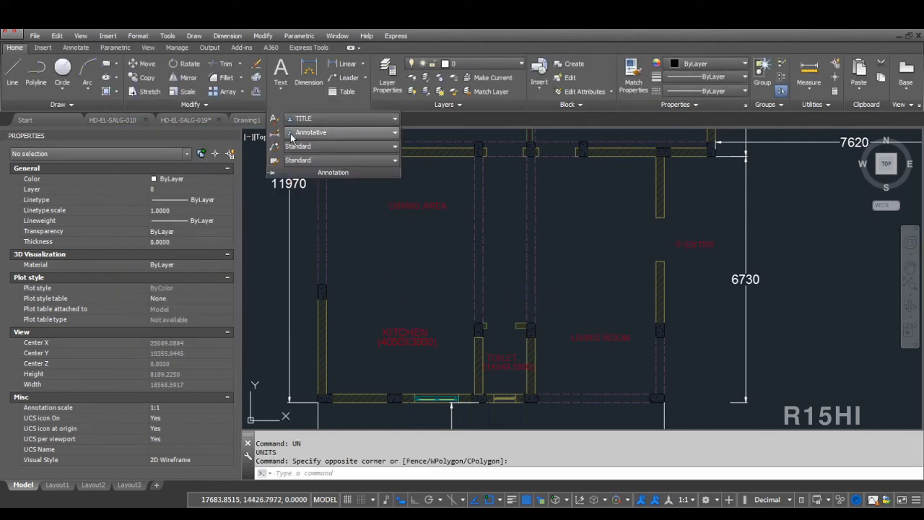
{"action": "left_click", "coordinate": [274, 118]}
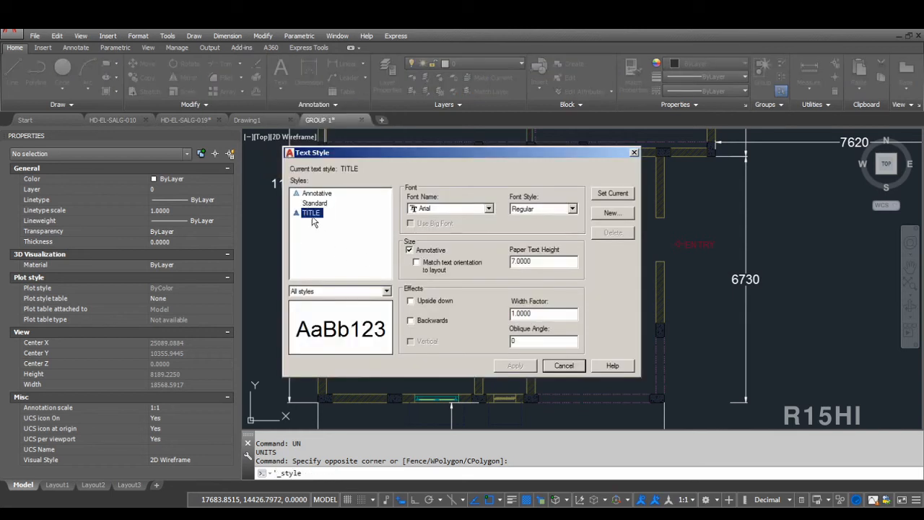
{"action": "left_click", "coordinate": [612, 193]}
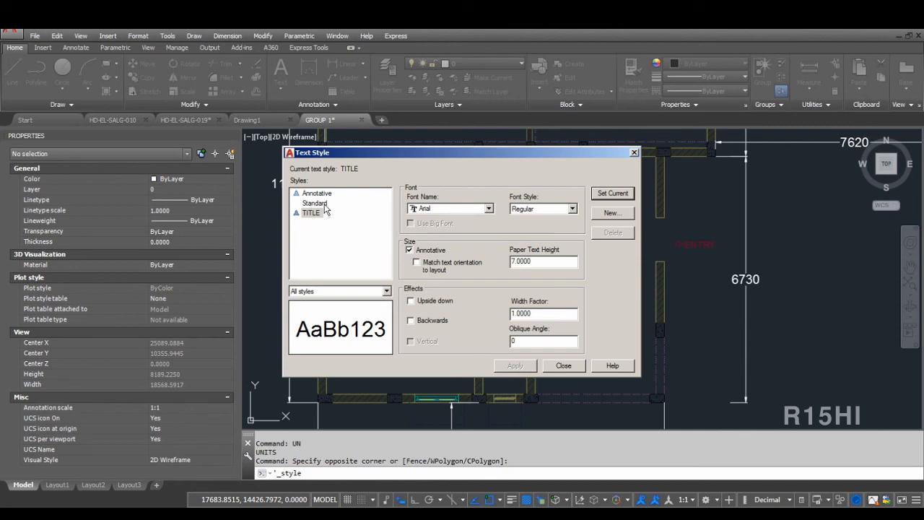
{"action": "left_click", "coordinate": [564, 365]}
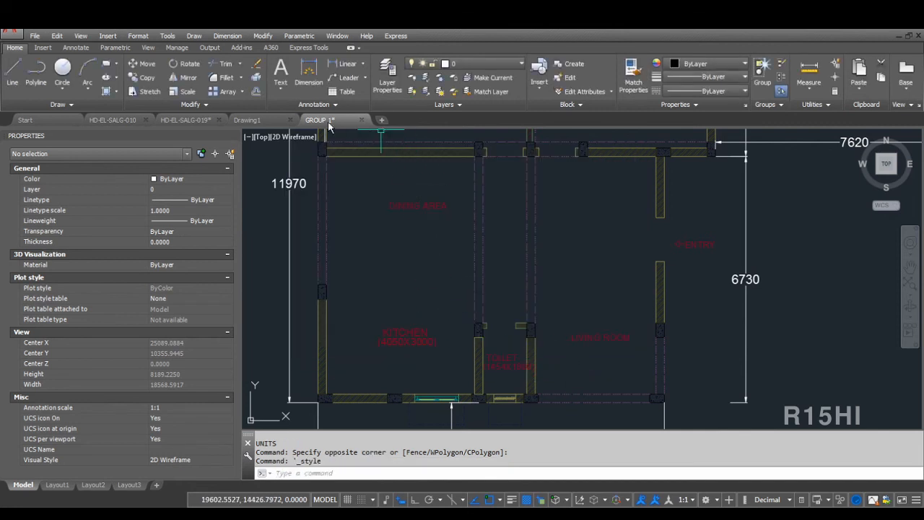
{"action": "left_click", "coordinate": [321, 104]}
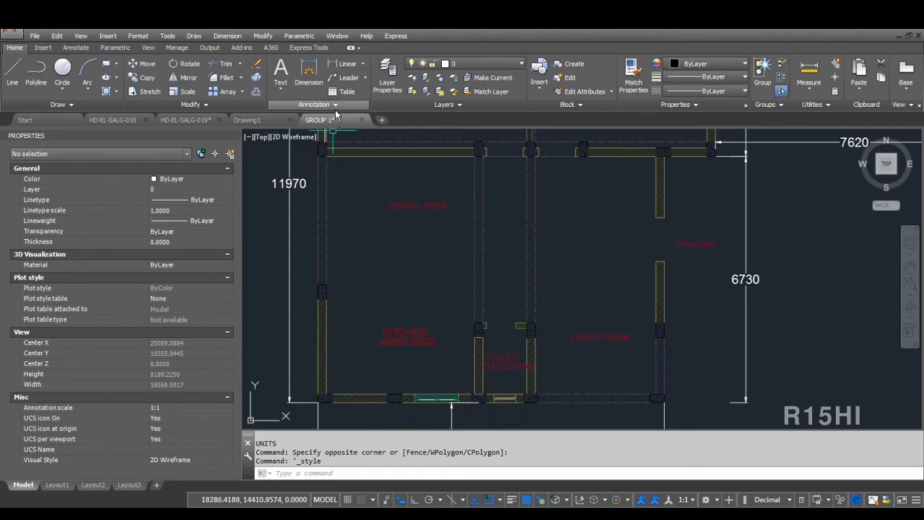
{"action": "left_click", "coordinate": [337, 105]}
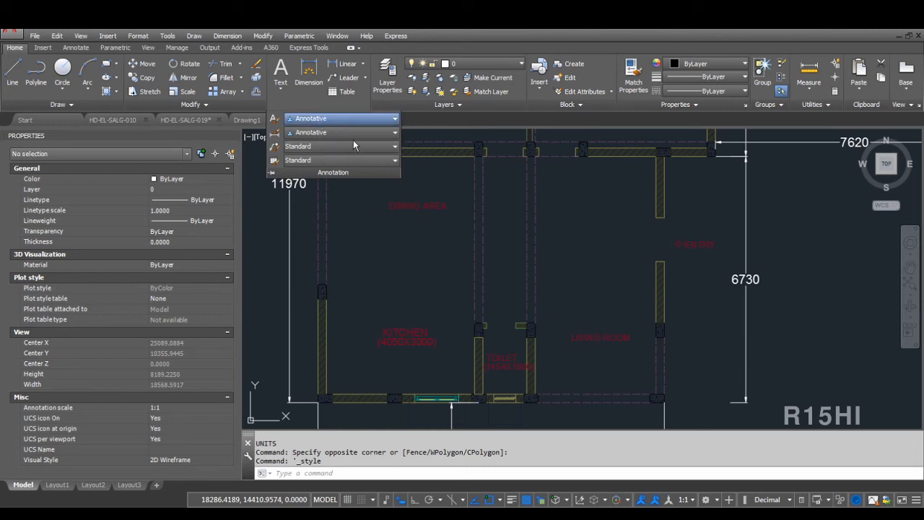
Add the multiline text PLAN VIEW in the TITLE style with Middle Center justification, in the empty space below the plan's lower boundary wall.
{"action": "scroll", "coordinate": [449, 283], "scroll_direction": "down", "scroll_amount": 2}
{"action": "middle_click_drag", "start_coordinate": [484, 311], "coordinate": [441, 255]}
{"action": "scroll", "coordinate": [636, 346], "scroll_direction": "up", "scroll_amount": 2}
{"action": "middle_click_drag", "start_coordinate": [392, 361], "coordinate": [542, 289]}
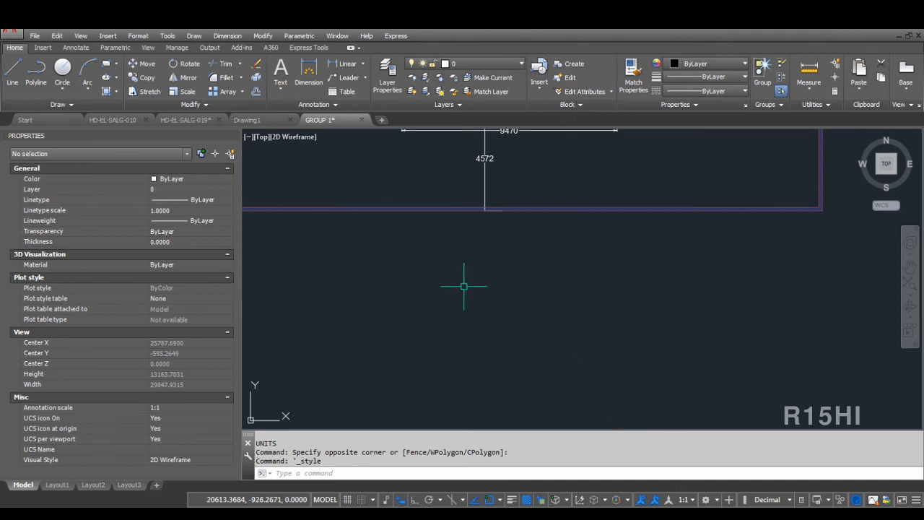
{"action": "left_click", "coordinate": [280, 86]}
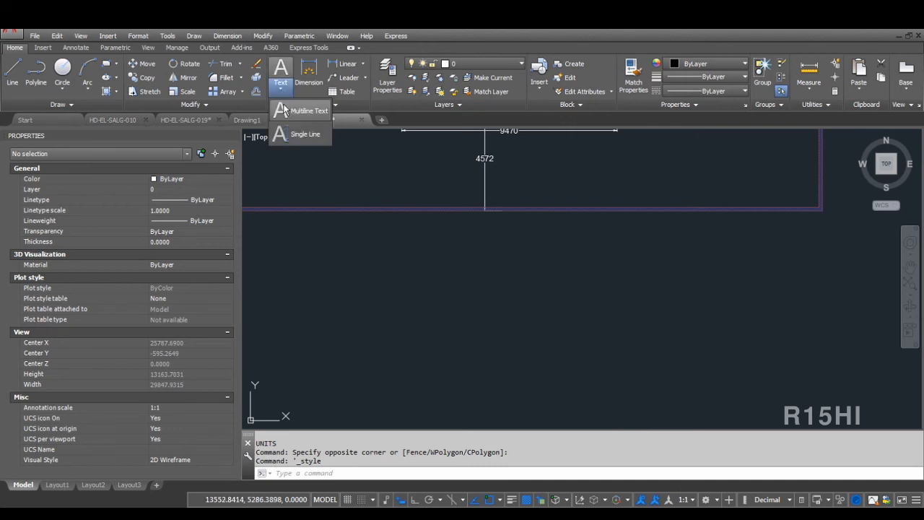
{"action": "left_click", "coordinate": [298, 113]}
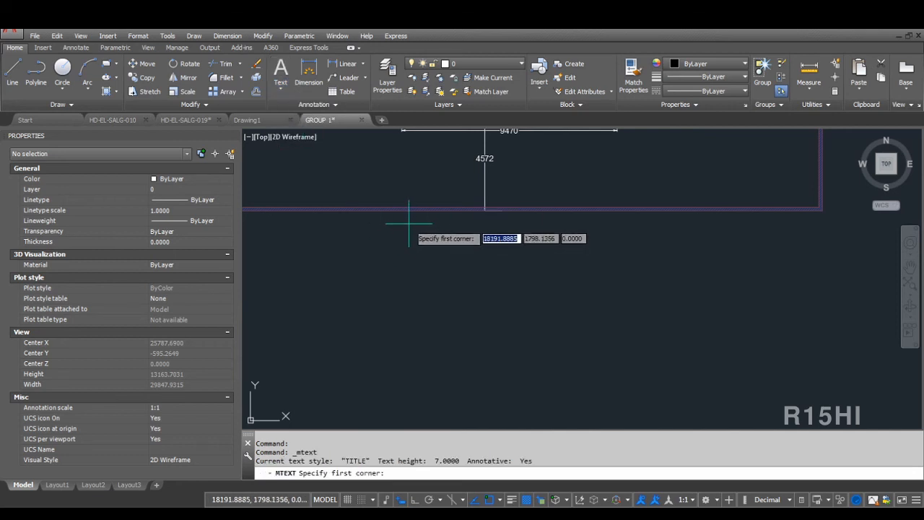
{"action": "left_click", "coordinate": [410, 223]}
{"action": "left_click", "coordinate": [801, 309]}
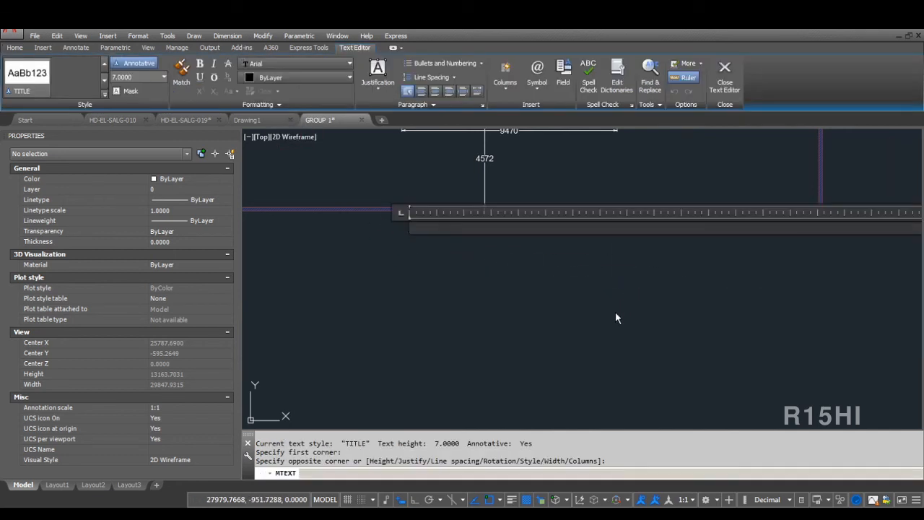
{"action": "left_click", "coordinate": [380, 94]}
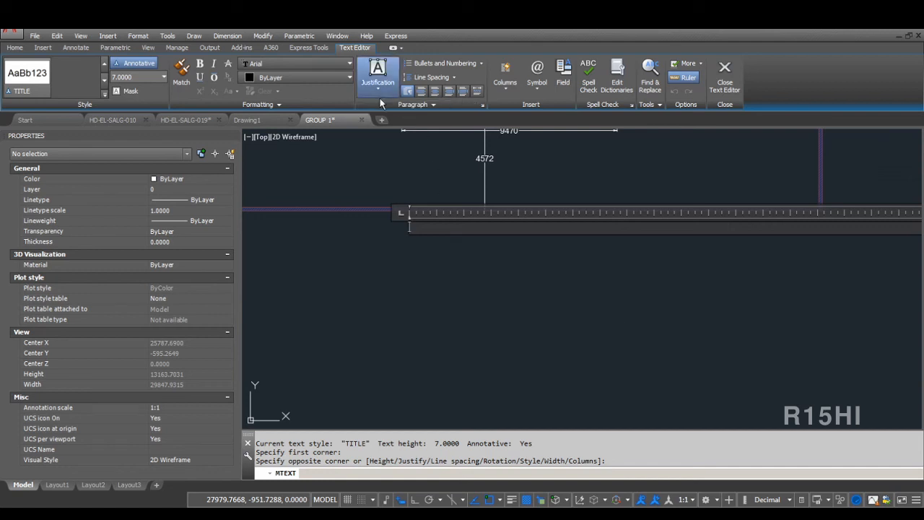
{"action": "left_click", "coordinate": [404, 170]}
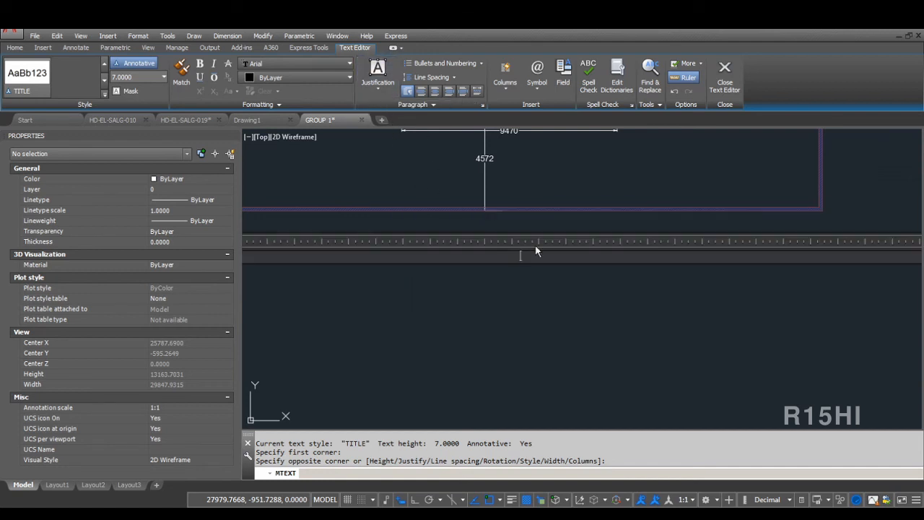
{"action": "type", "text": "PLAN VIEW"}
{"action": "left_click", "coordinate": [539, 297]}
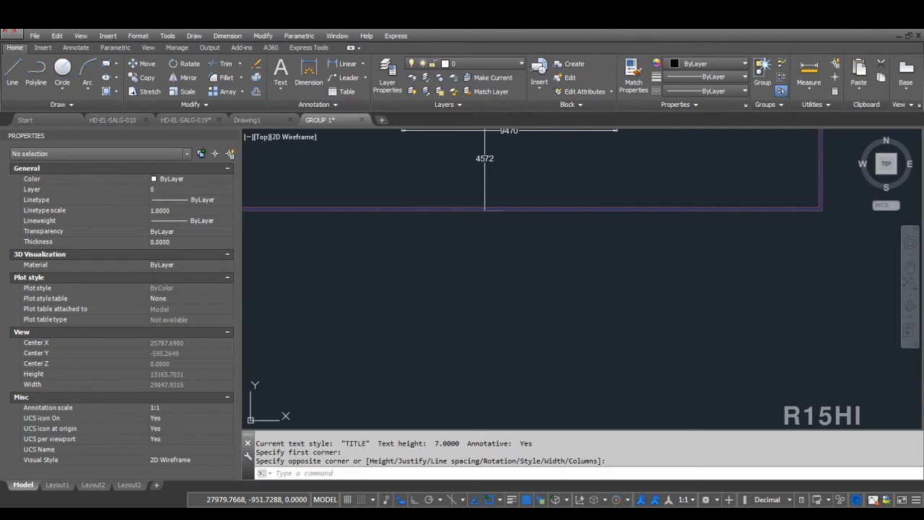
Inspect the PLAN VIEW text's size against the floor plan and set the model's annotation scale to 1:50.
{"action": "left_click", "coordinate": [640, 351]}
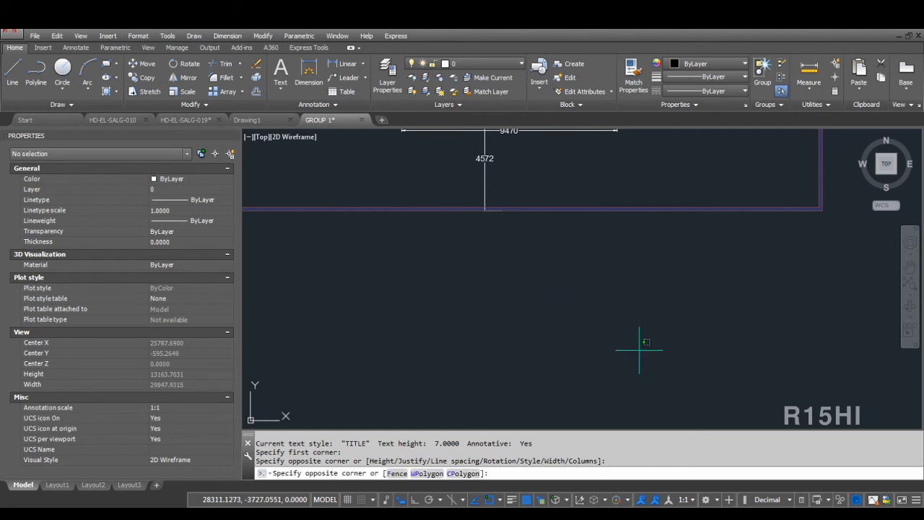
{"action": "left_click", "coordinate": [382, 224]}
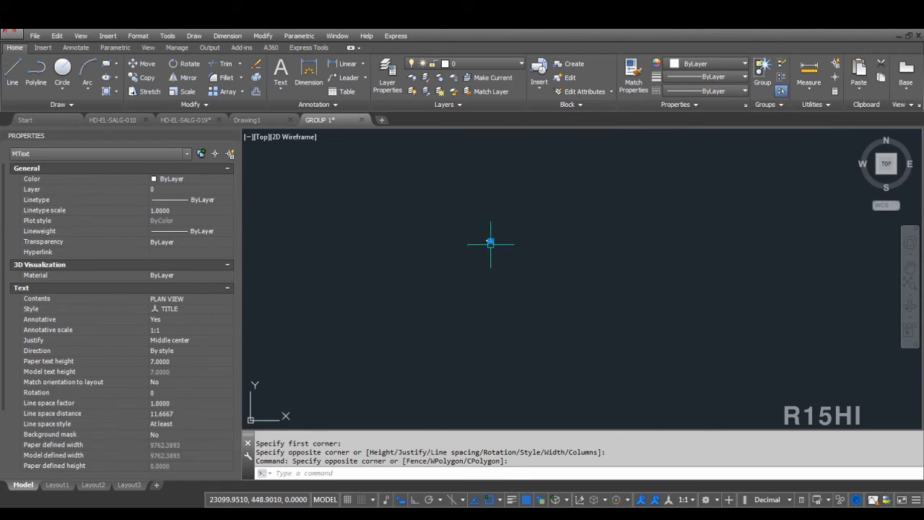
{"action": "scroll", "coordinate": [491, 243], "scroll_direction": "up", "scroll_amount": 10}
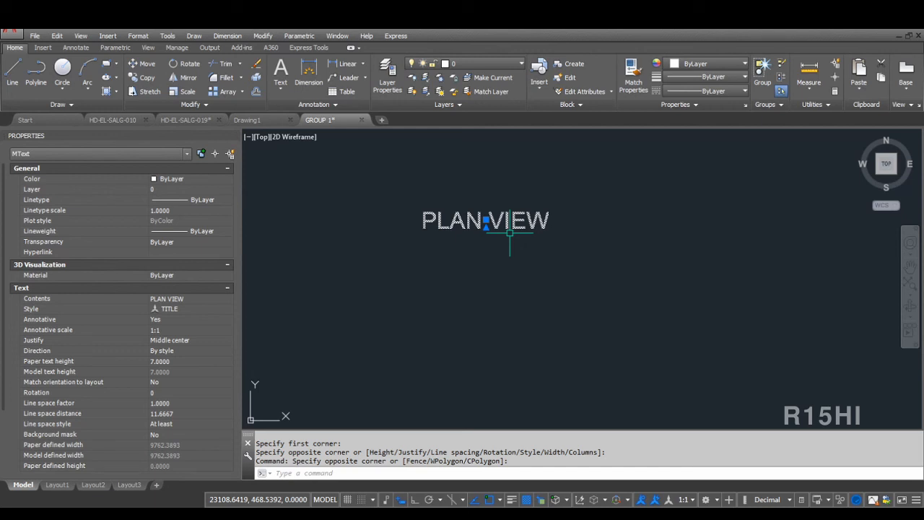
{"action": "scroll", "coordinate": [481, 289], "scroll_direction": "down", "scroll_amount": 10}
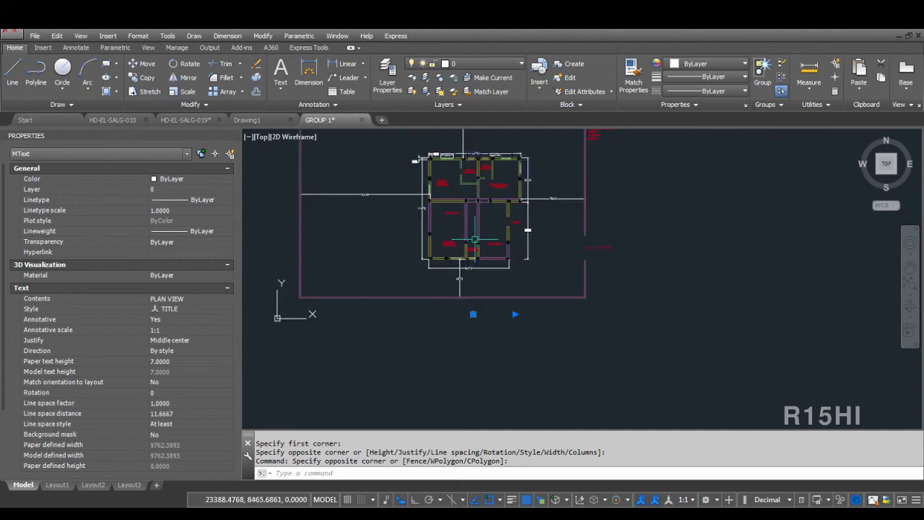
{"action": "scroll", "coordinate": [468, 319], "scroll_direction": "up", "scroll_amount": 4}
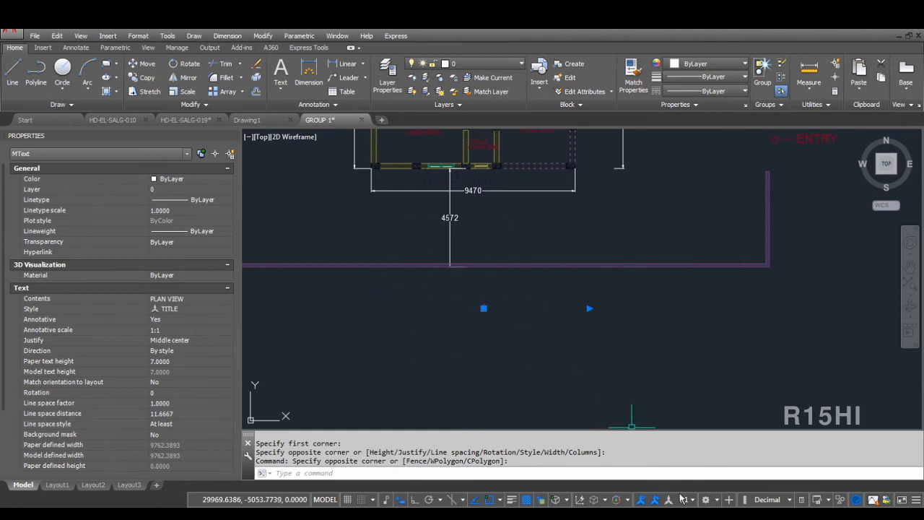
{"action": "left_click", "coordinate": [506, 381]}
{"action": "key", "text": "Escape"}
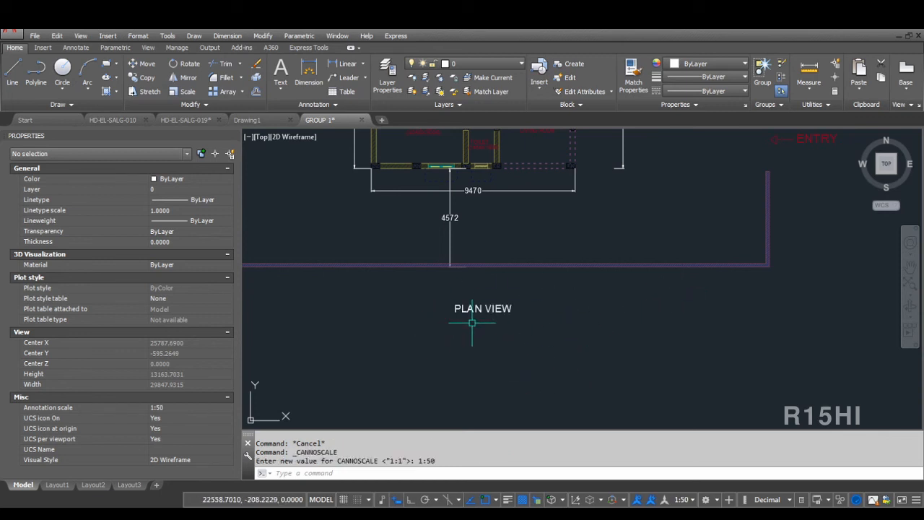
Open Layout3, activate its viewport with the PLAN VIEW title in view, and set the viewport scale to 1:50.
{"action": "left_click", "coordinate": [129, 486]}
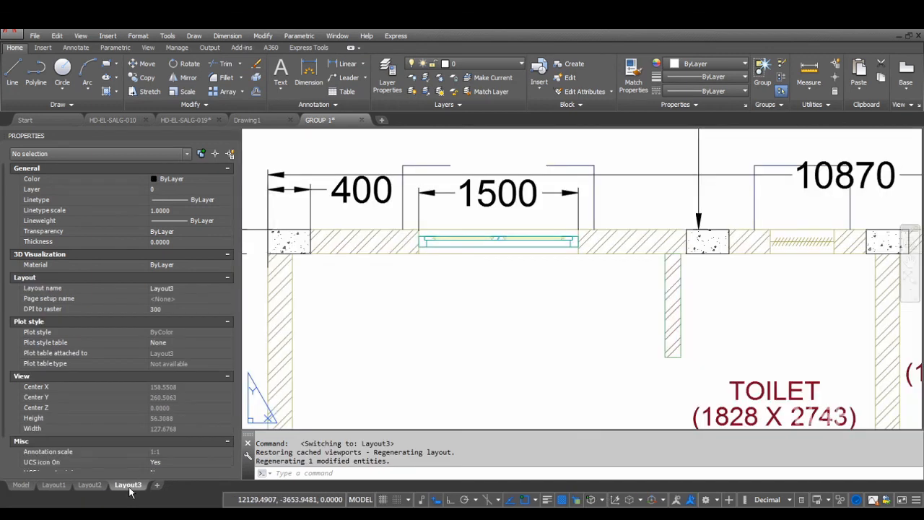
{"action": "scroll", "coordinate": [471, 264], "scroll_direction": "down", "scroll_amount": 8}
{"action": "scroll", "coordinate": [541, 289], "scroll_direction": "up", "scroll_amount": 3}
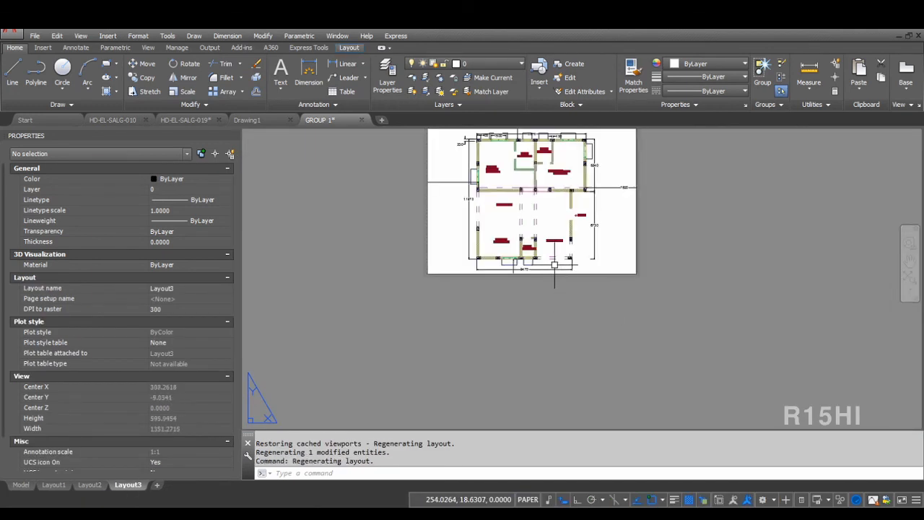
{"action": "middle_click_drag", "start_coordinate": [554, 264], "coordinate": [510, 210]}
{"action": "double_click", "coordinate": [590, 283]}
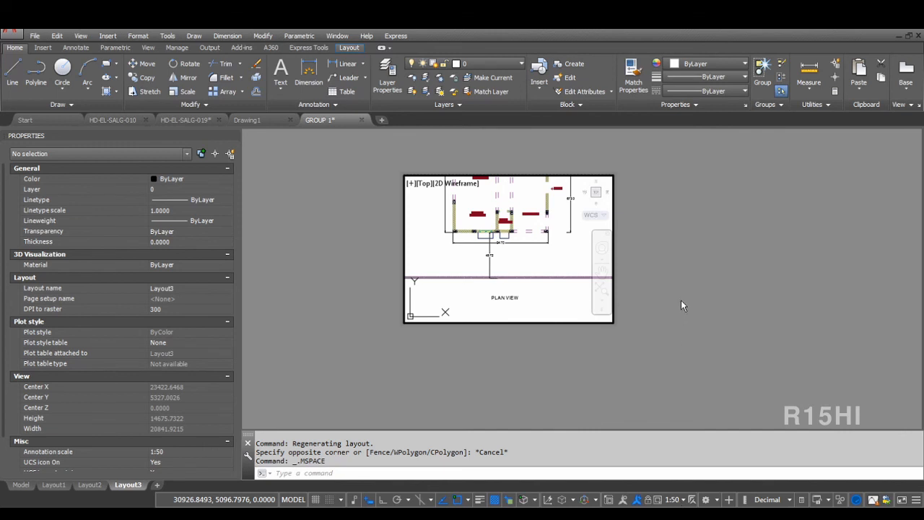
{"action": "left_click", "coordinate": [683, 165]}
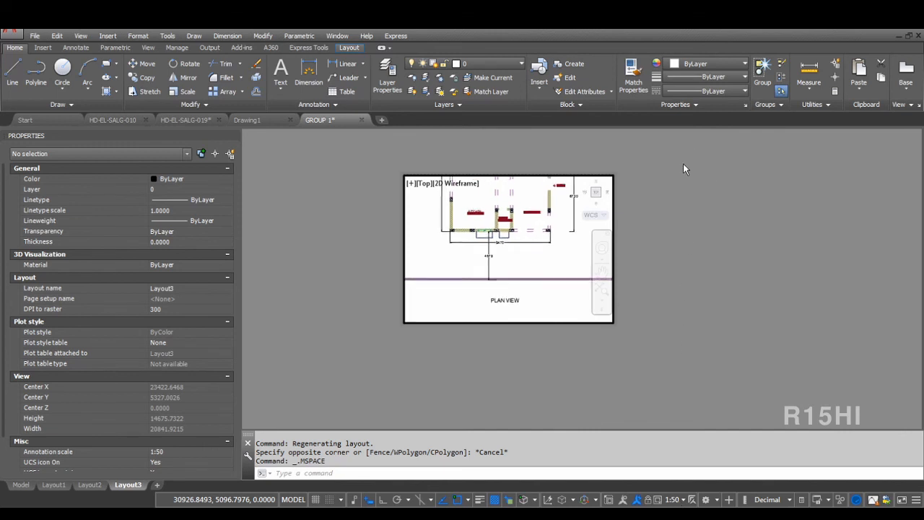
{"action": "left_click", "coordinate": [684, 301]}
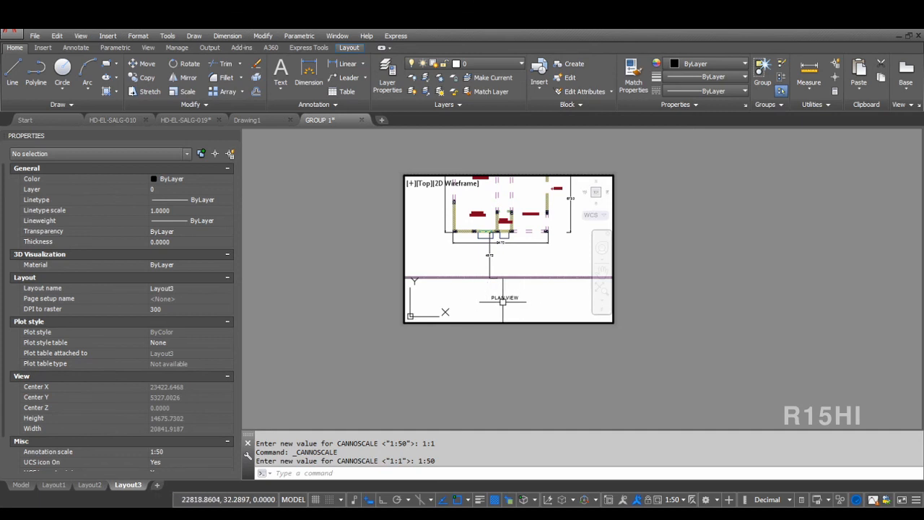
Set the Layout3 viewport's scale to 1:40 and return to paper space.
{"action": "scroll", "coordinate": [503, 301], "scroll_direction": "up", "scroll_amount": 2}
{"action": "scroll", "coordinate": [505, 302], "scroll_direction": "down", "scroll_amount": 2}
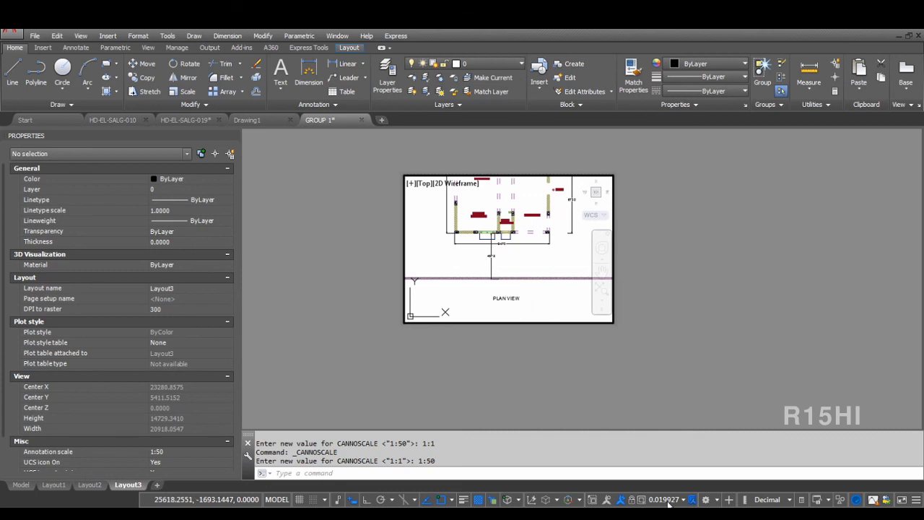
{"action": "left_click", "coordinate": [664, 291]}
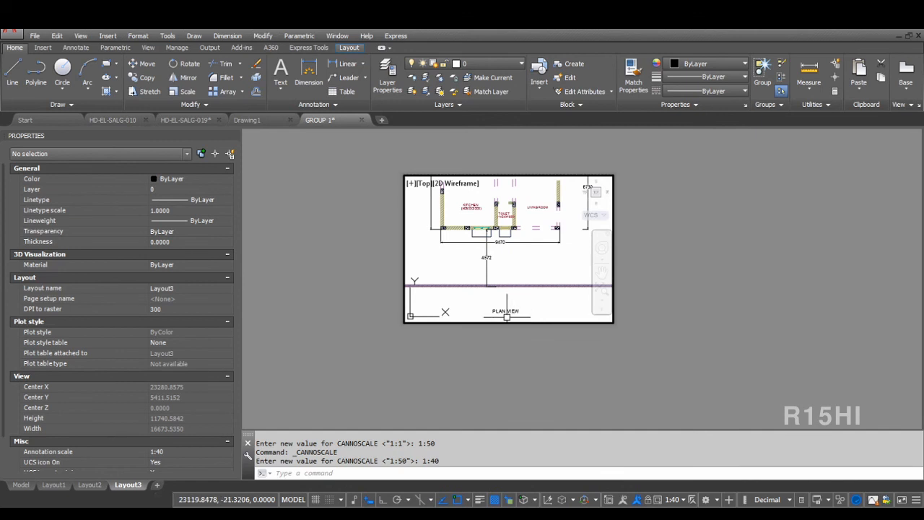
{"action": "double_click", "coordinate": [592, 355]}
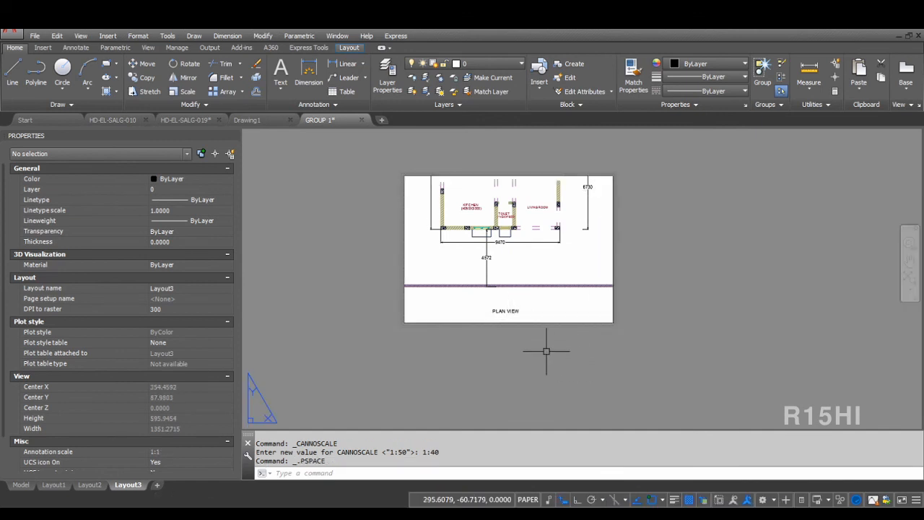
Add a vertical linear dimension in paper space for the height of the letter P in the PLAN VIEW title.
{"action": "scroll", "coordinate": [482, 302], "scroll_direction": "up", "scroll_amount": 8}
{"action": "scroll", "coordinate": [479, 324], "scroll_direction": "up", "scroll_amount": 6}
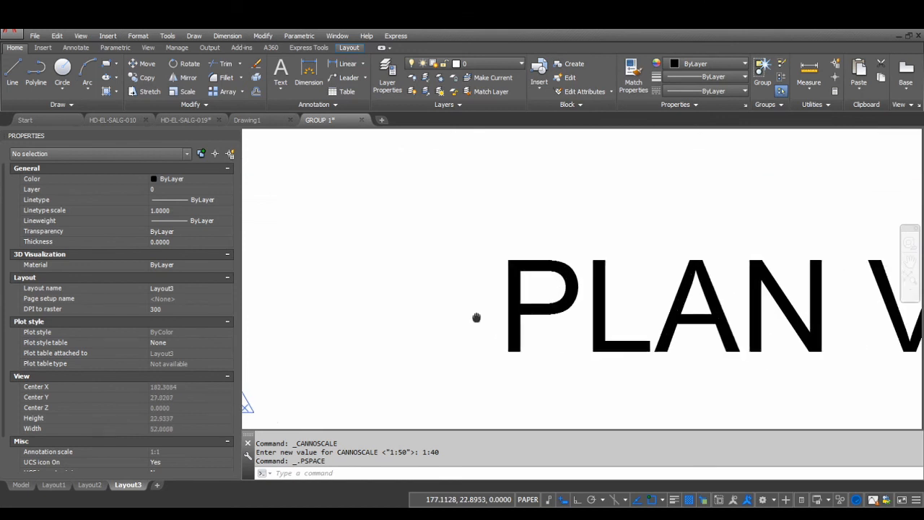
{"action": "left_click", "coordinate": [348, 63]}
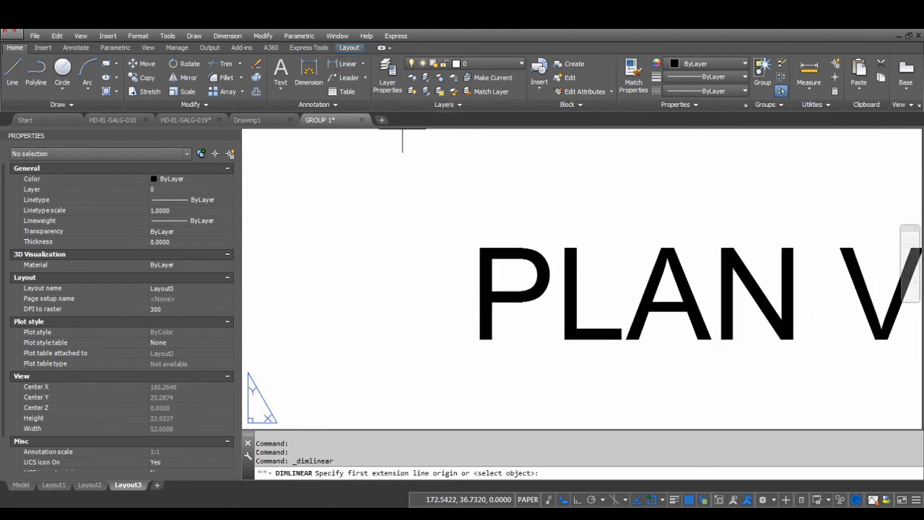
{"action": "scroll", "coordinate": [487, 335], "scroll_direction": "up", "scroll_amount": 4}
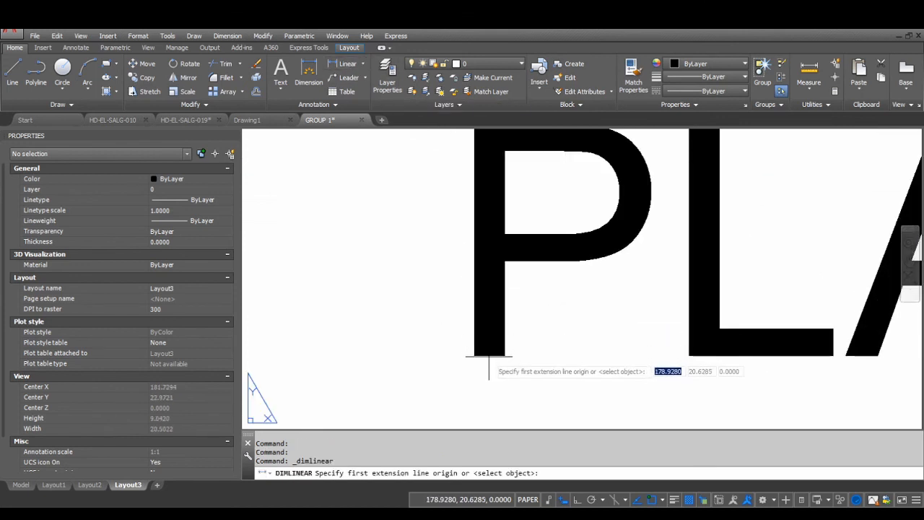
{"action": "left_click", "coordinate": [489, 355]}
{"action": "middle_click_drag", "start_coordinate": [486, 192], "coordinate": [488, 253]}
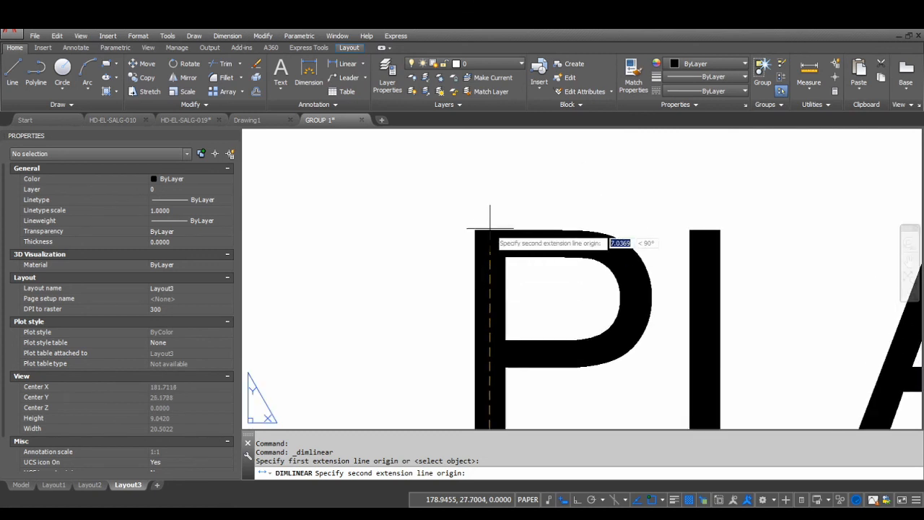
{"action": "left_click", "coordinate": [490, 231]}
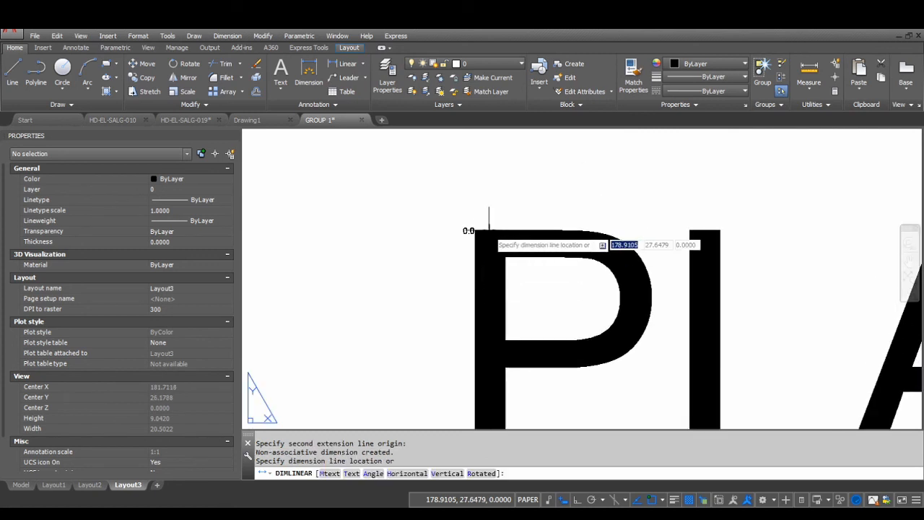
{"action": "scroll", "coordinate": [489, 233], "scroll_direction": "down", "scroll_amount": 4}
{"action": "left_click", "coordinate": [452, 277]}
{"action": "scroll", "coordinate": [458, 272], "scroll_direction": "up", "scroll_amount": 4}
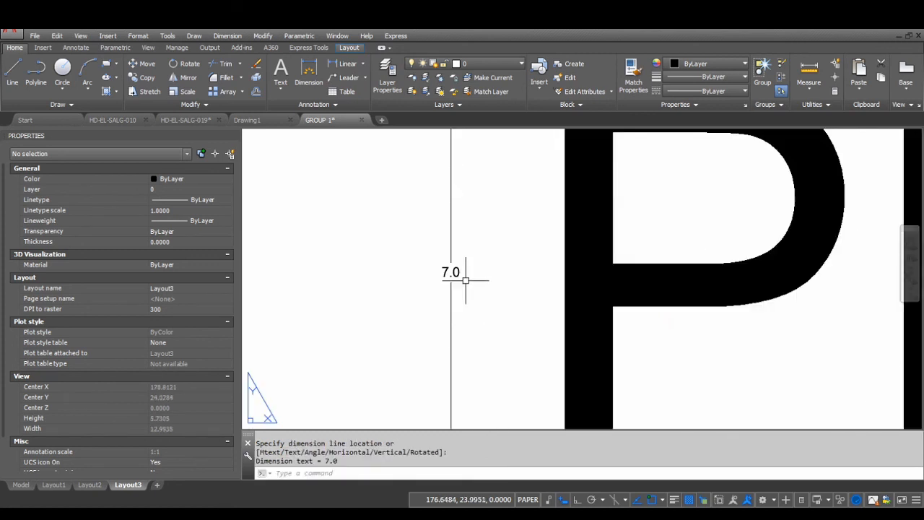
Delete the dimension beside the letter P of the PLAN VIEW title.
{"action": "left_click", "coordinate": [473, 284]}
{"action": "left_click", "coordinate": [425, 310]}
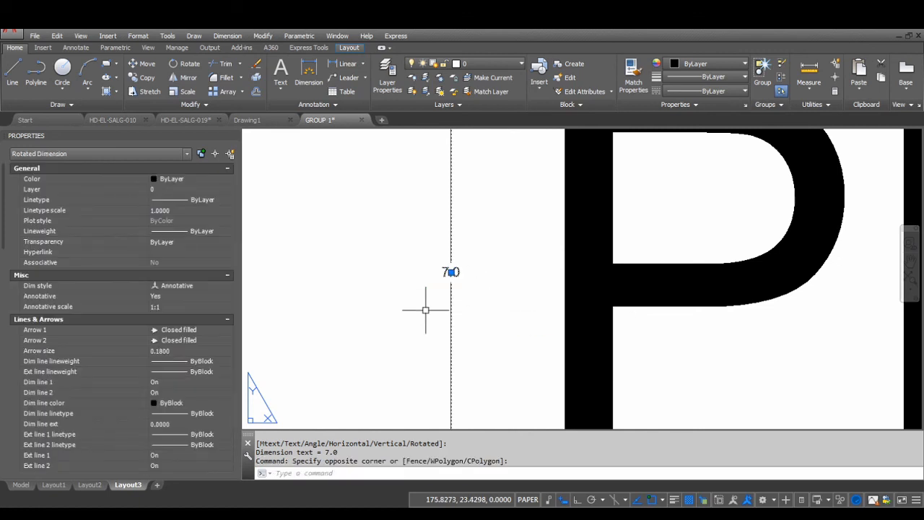
{"action": "key", "text": "Delete"}
Select the Layout3 viewport by its border and set its scale to 1:50.
{"action": "scroll", "coordinate": [425, 310], "scroll_direction": "down", "scroll_amount": 10}
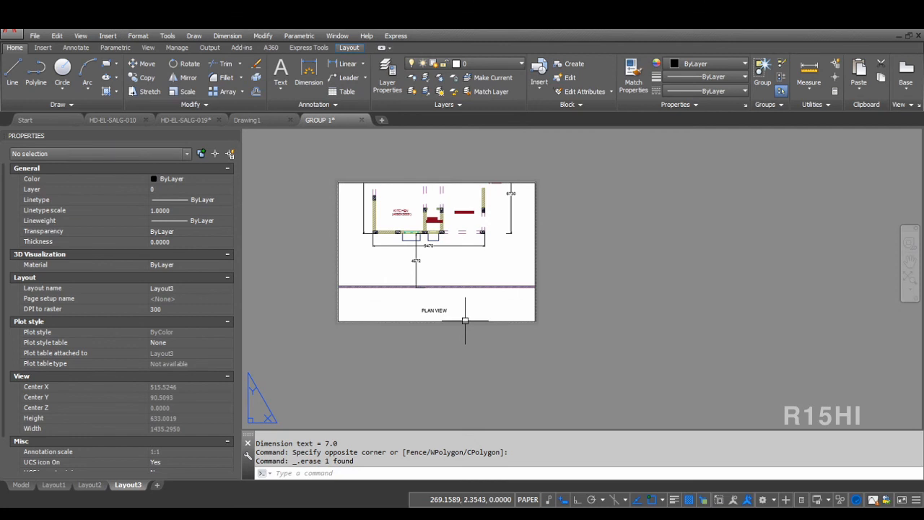
{"action": "left_click", "coordinate": [463, 321]}
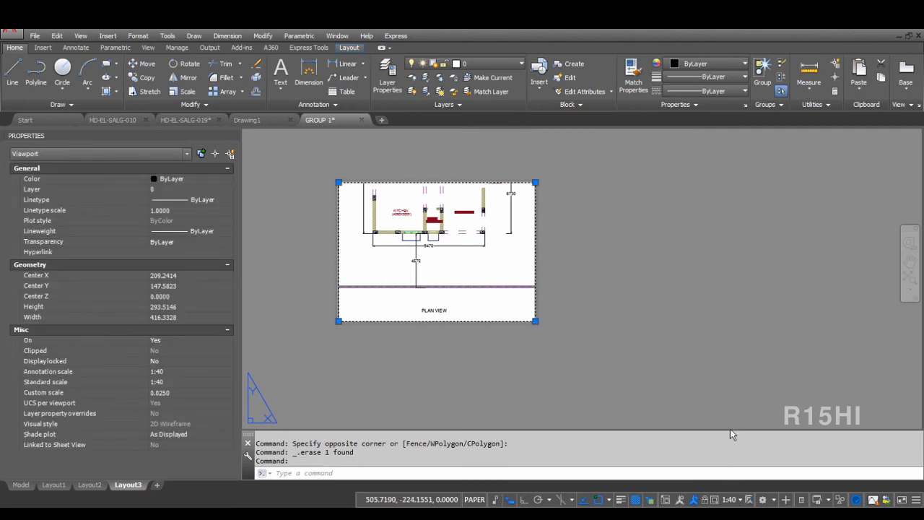
{"action": "left_click", "coordinate": [728, 306]}
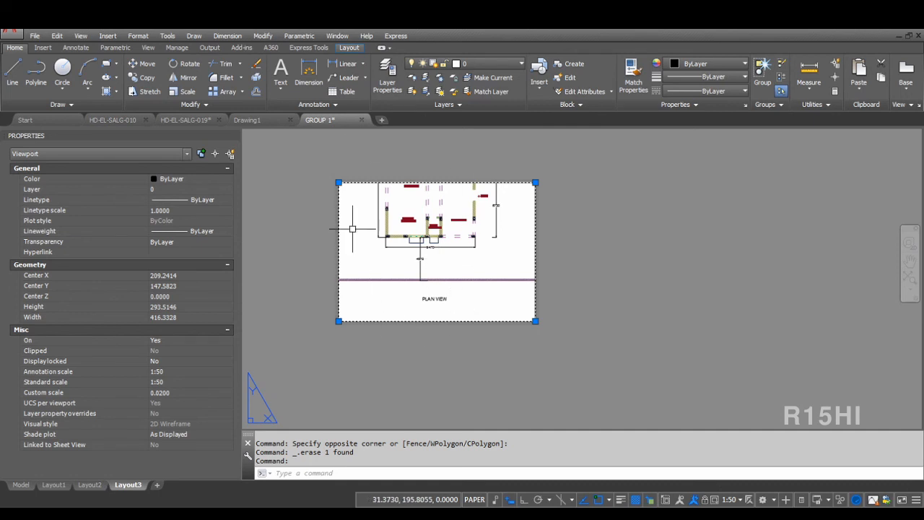
Dimension the letter P's height in the PLAN VIEW title at the 1:50 viewport scale and erase that dimension.
{"action": "left_click", "coordinate": [347, 64]}
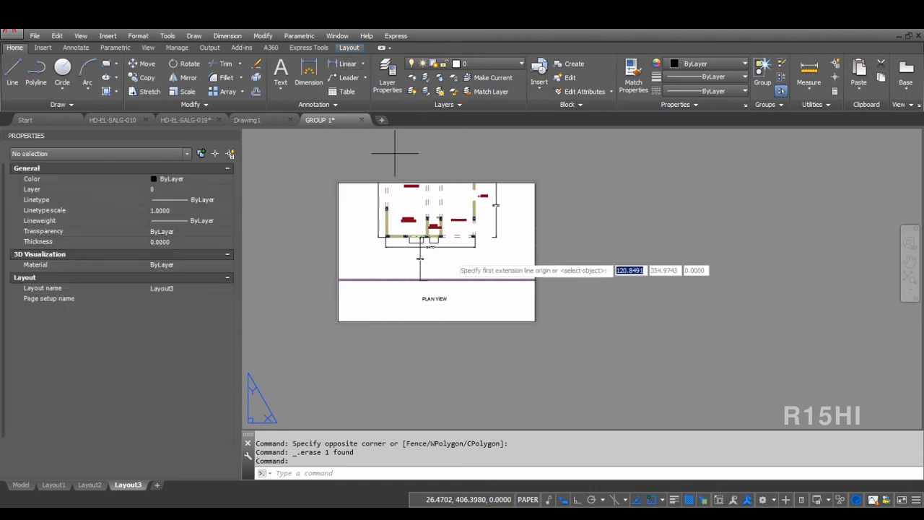
{"action": "scroll", "coordinate": [428, 312], "scroll_direction": "up", "scroll_amount": 2}
{"action": "scroll", "coordinate": [363, 227], "scroll_direction": "up", "scroll_amount": 5}
{"action": "scroll", "coordinate": [464, 238], "scroll_direction": "up", "scroll_amount": 7}
{"action": "scroll", "coordinate": [525, 371], "scroll_direction": "up", "scroll_amount": 2}
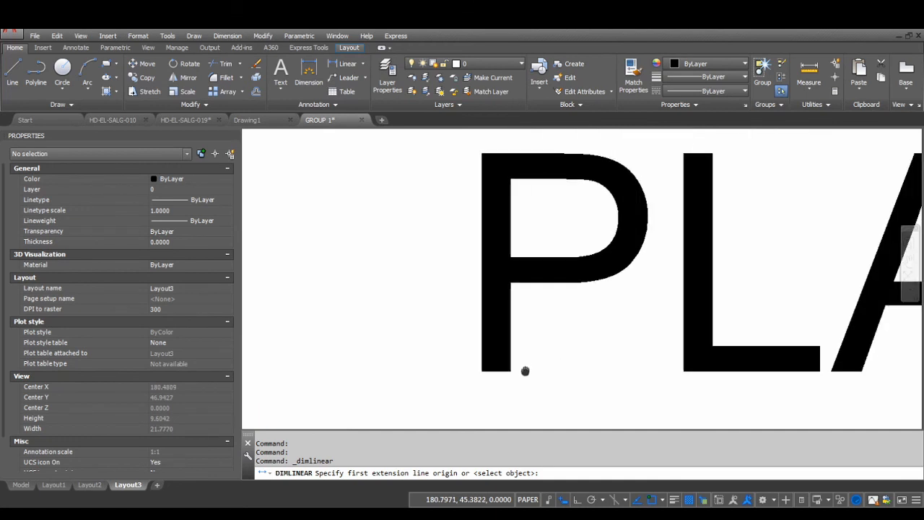
{"action": "left_click", "coordinate": [503, 371]}
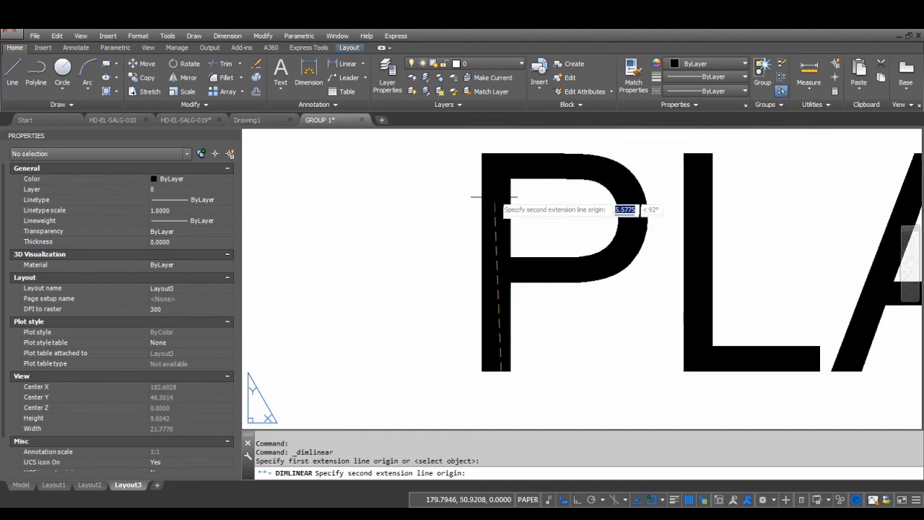
{"action": "left_click", "coordinate": [501, 153]}
{"action": "left_click", "coordinate": [439, 260]}
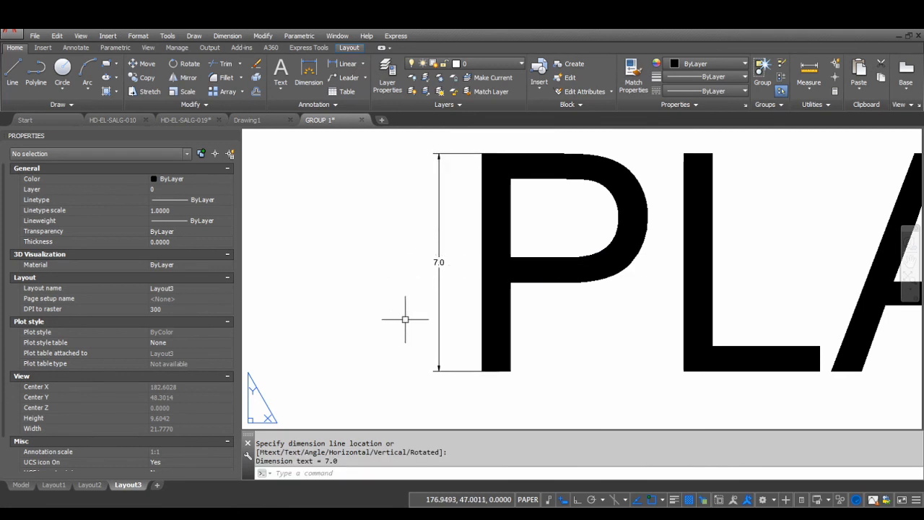
{"action": "left_click", "coordinate": [438, 316]}
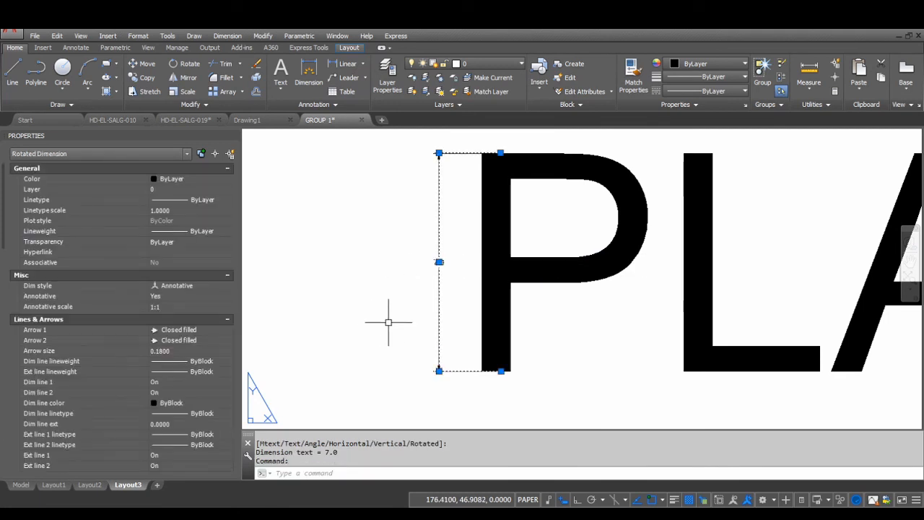
{"action": "key", "text": "Delete"}
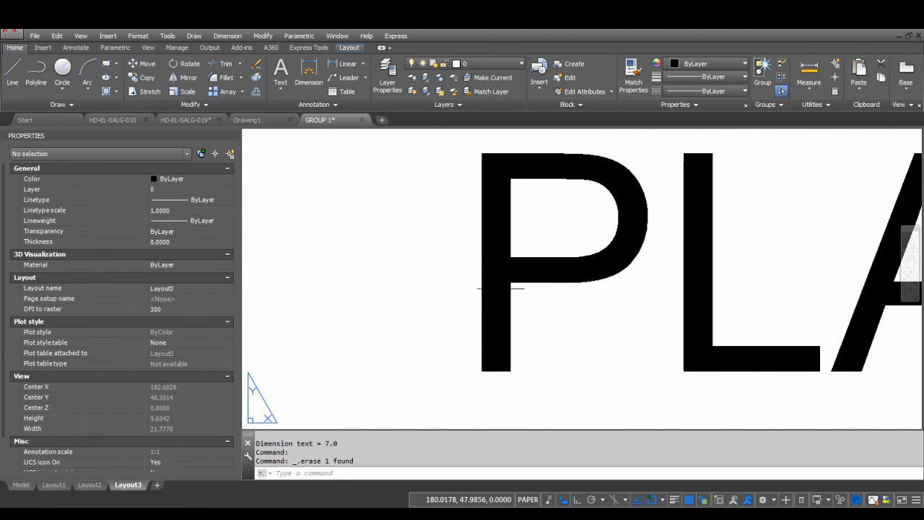
Leave Layout3 and return to model space with the PLAN VIEW title.
{"action": "scroll", "coordinate": [534, 302], "scroll_direction": "down", "scroll_amount": 8}
{"action": "scroll", "coordinate": [534, 302], "scroll_direction": "down", "scroll_amount": 10}
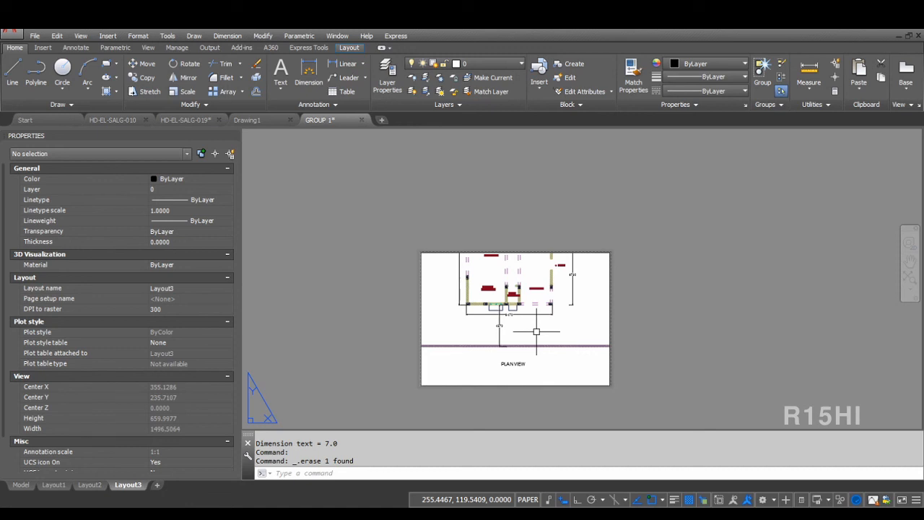
{"action": "left_click", "coordinate": [23, 486]}
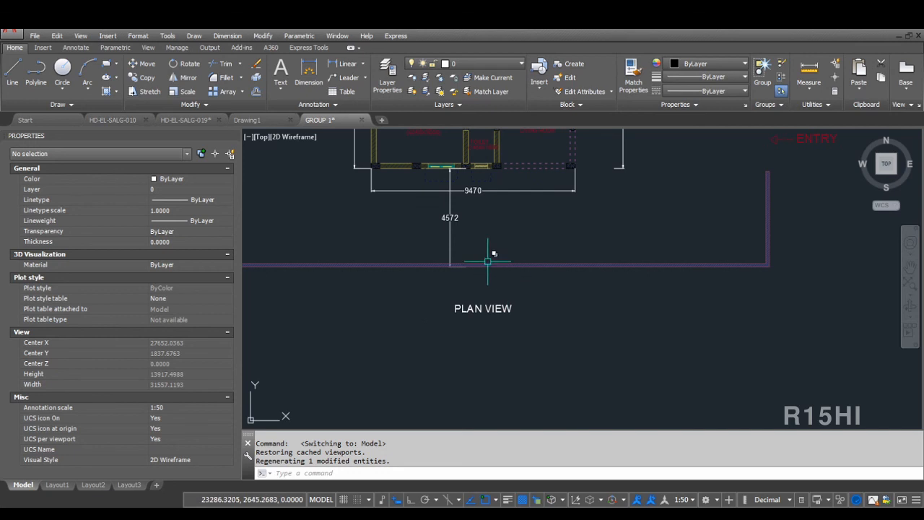
{"action": "left_click", "coordinate": [320, 105]}
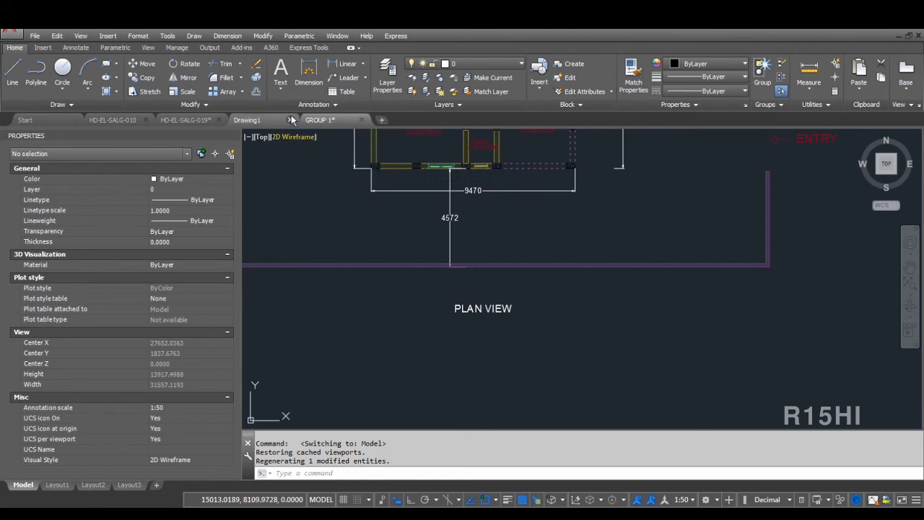
{"action": "left_click", "coordinate": [297, 105]}
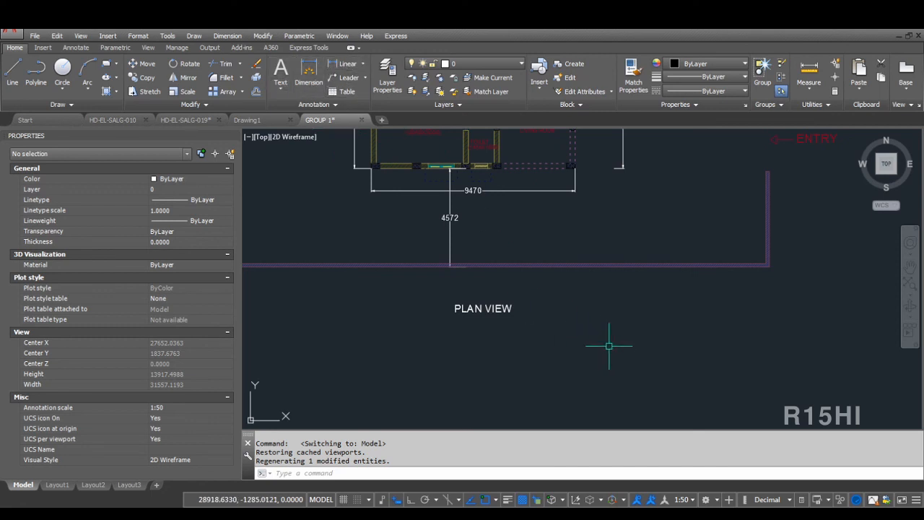
{"action": "left_click", "coordinate": [617, 367]}
{"action": "left_click", "coordinate": [502, 396]}
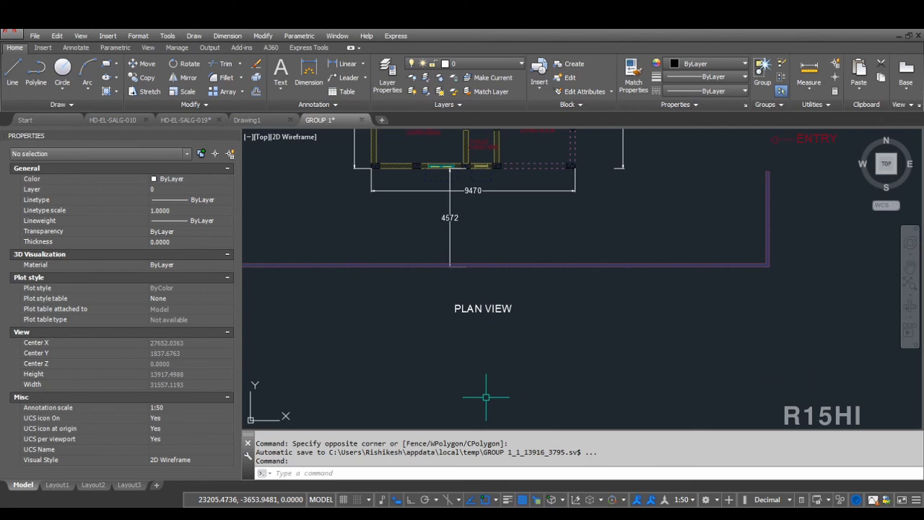